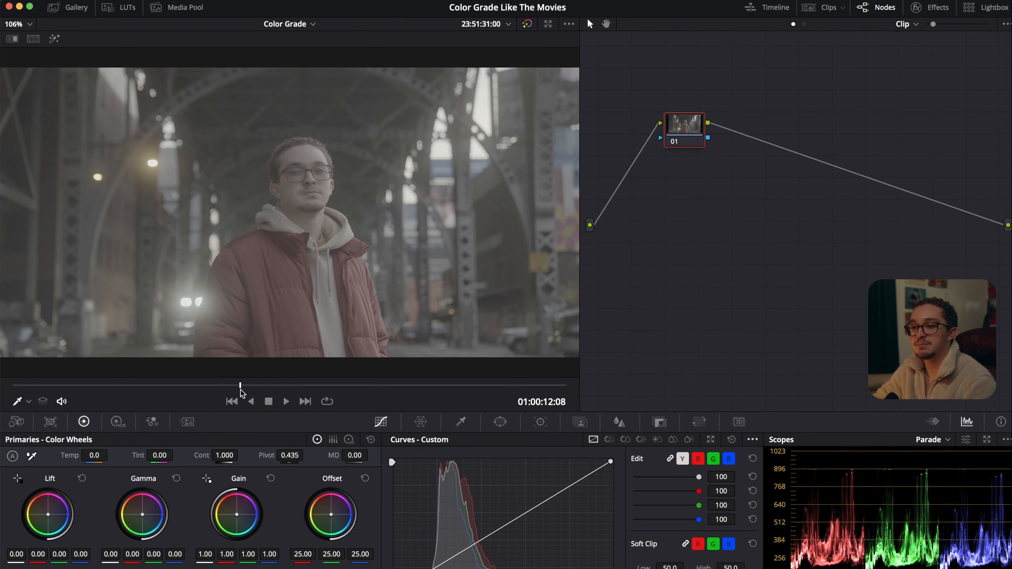
Add three serial nodes after node 01 in the clip's node graph.
key(alt+s)
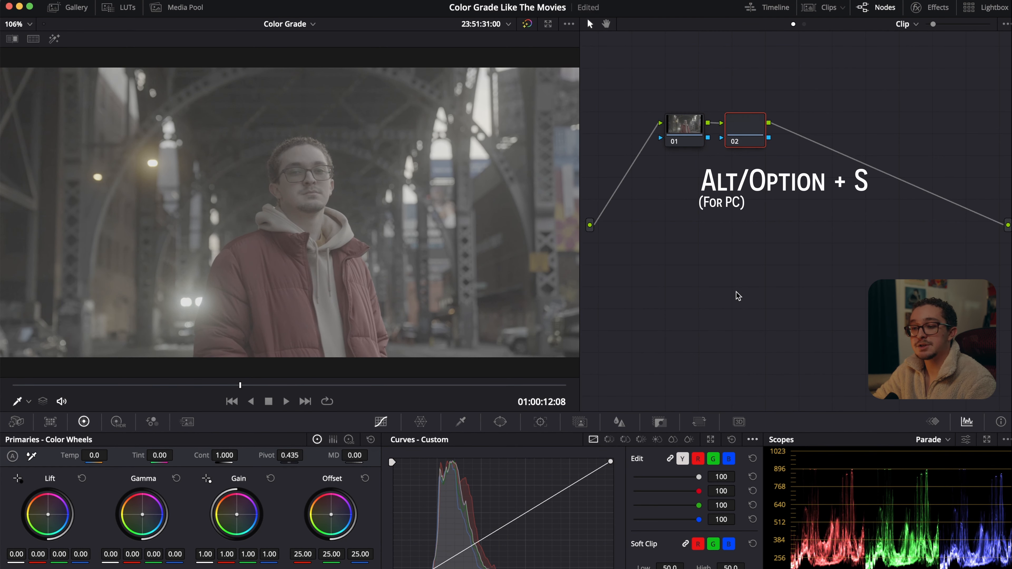
key(alt+s)
key(alt+s)
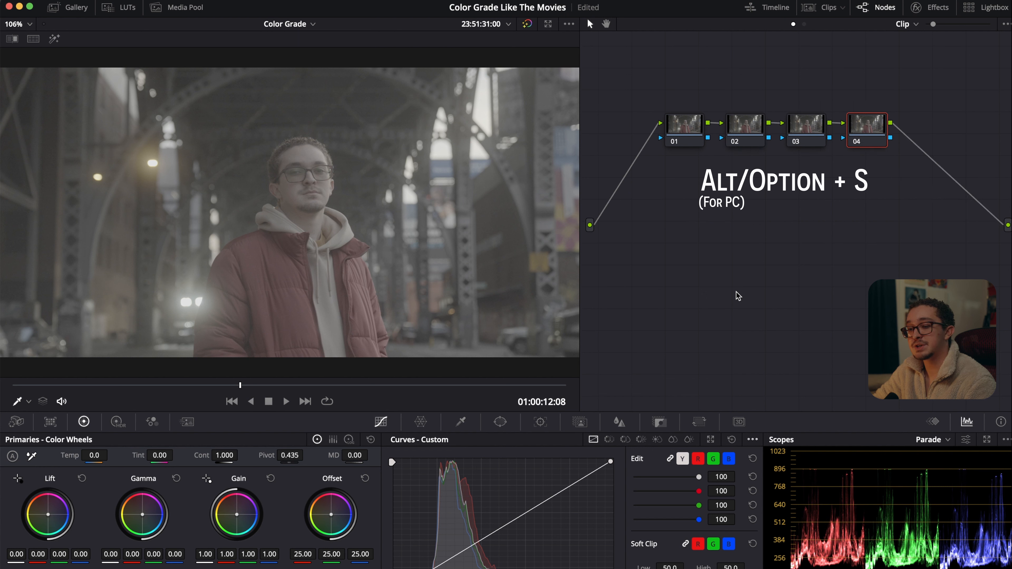
Apply the Tungsten A7s3 LUT from the SLog3 folder of the Phantom A7s3 & Fx3 ARRI LUTs to node 03.
click(811, 129)
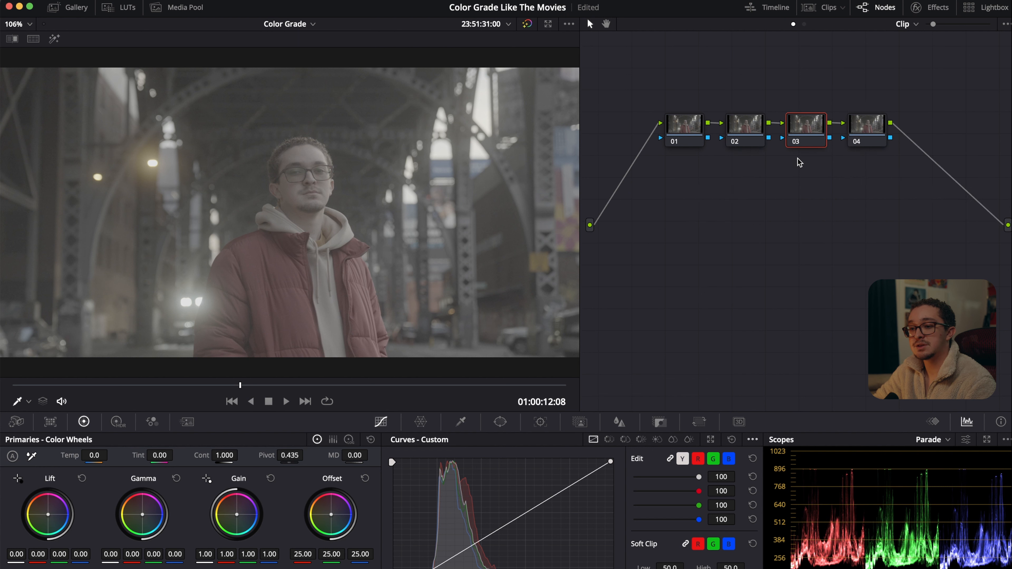
click(119, 7)
click(50, 191)
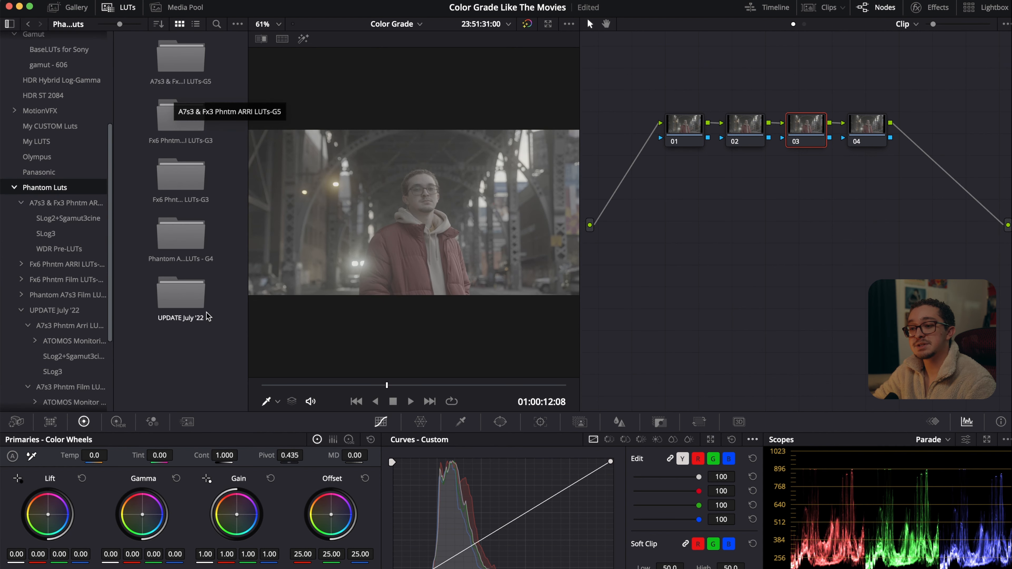
double_click(178, 66)
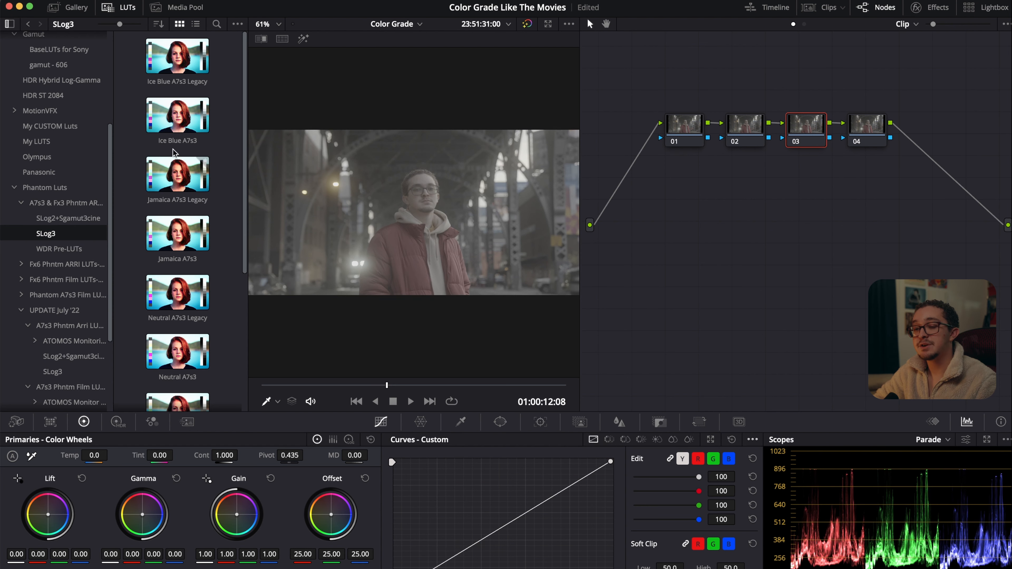
scroll(222, 202, down, 5)
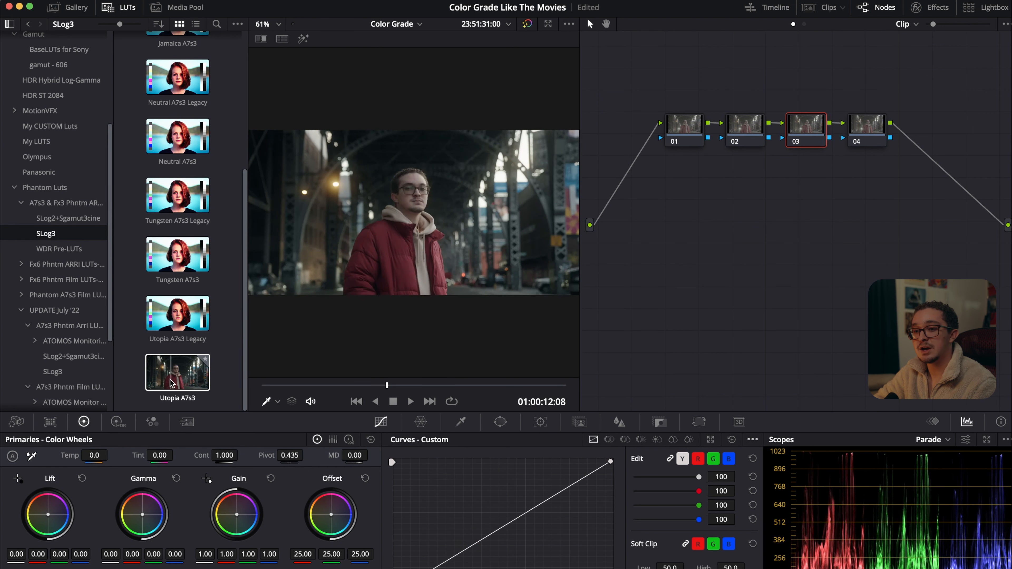
double_click(178, 258)
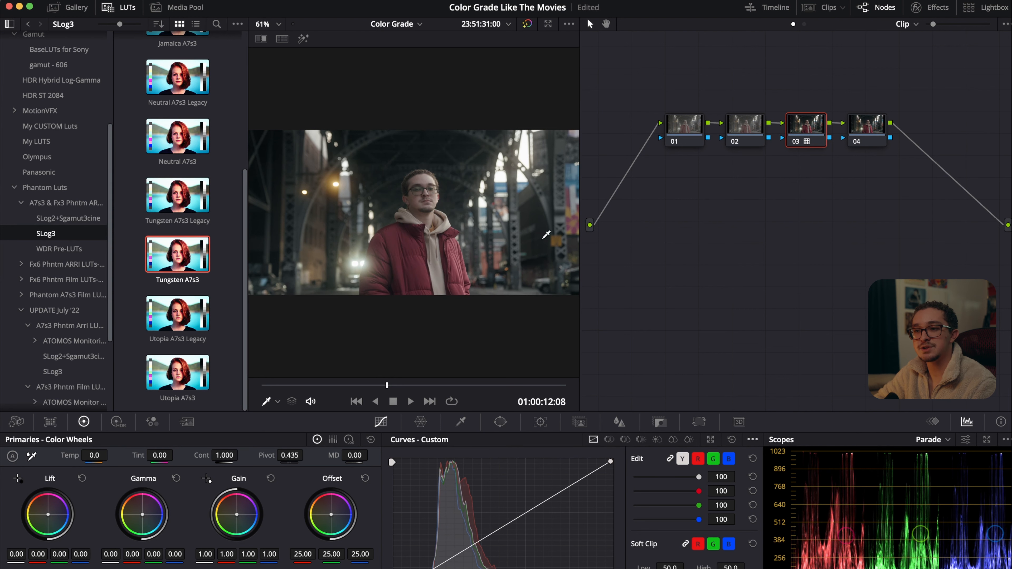
On node 02, set the master gamma to 0.02, gain to 1.04 and lift to -0.02.
click(747, 134)
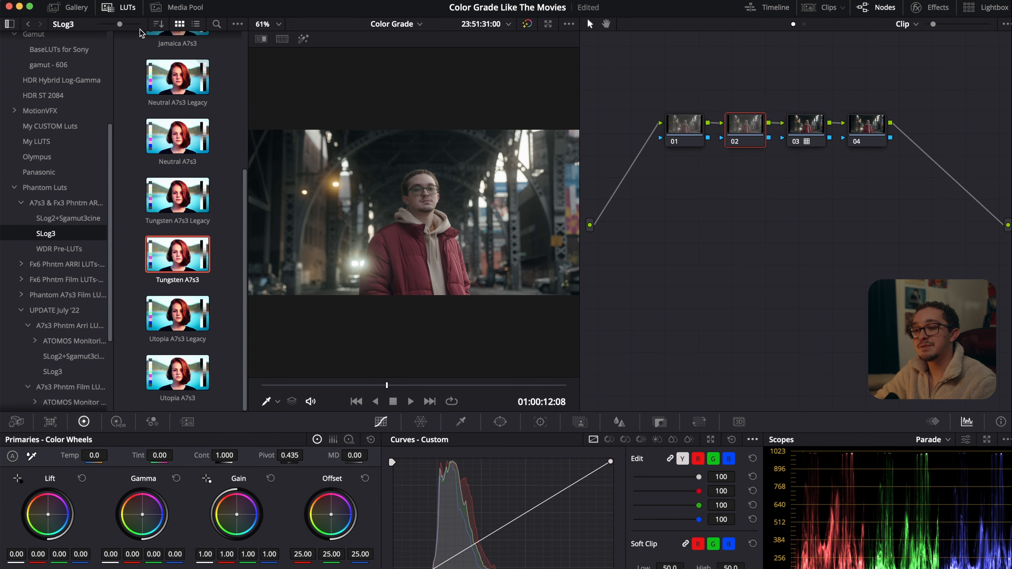
click(122, 8)
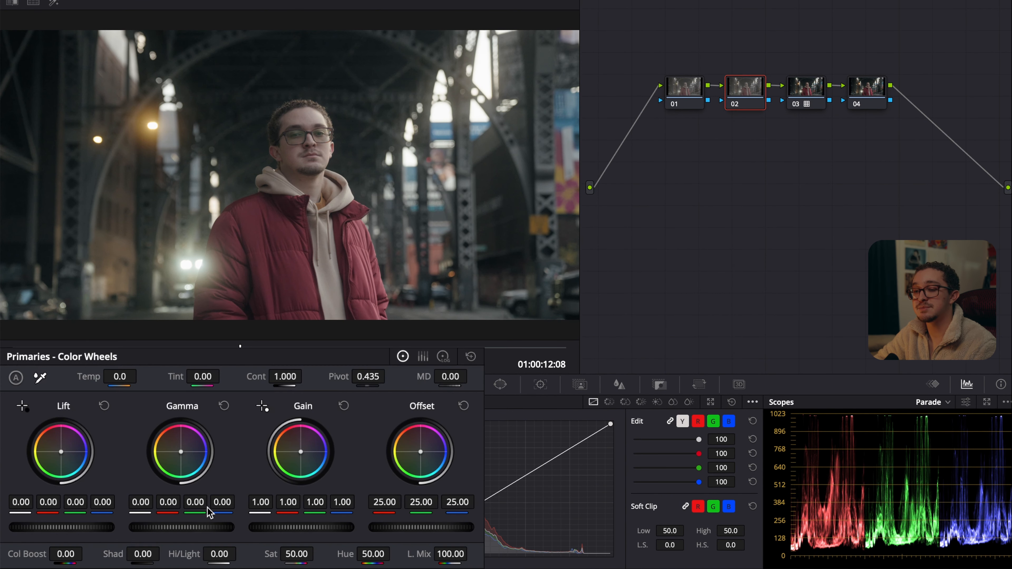
drag(174, 531, 180, 531)
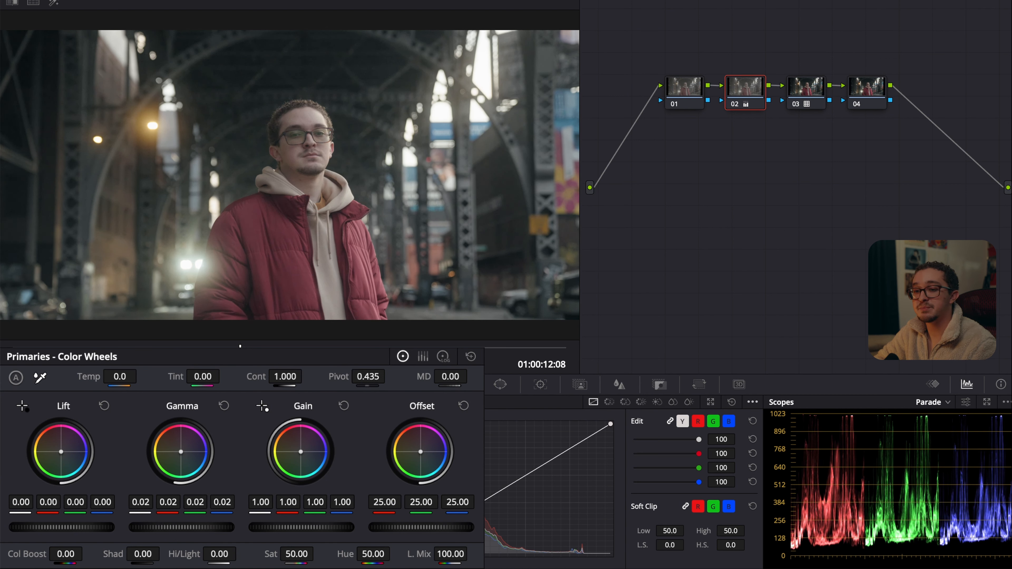
drag(302, 528, 306, 528)
drag(91, 531, 66, 532)
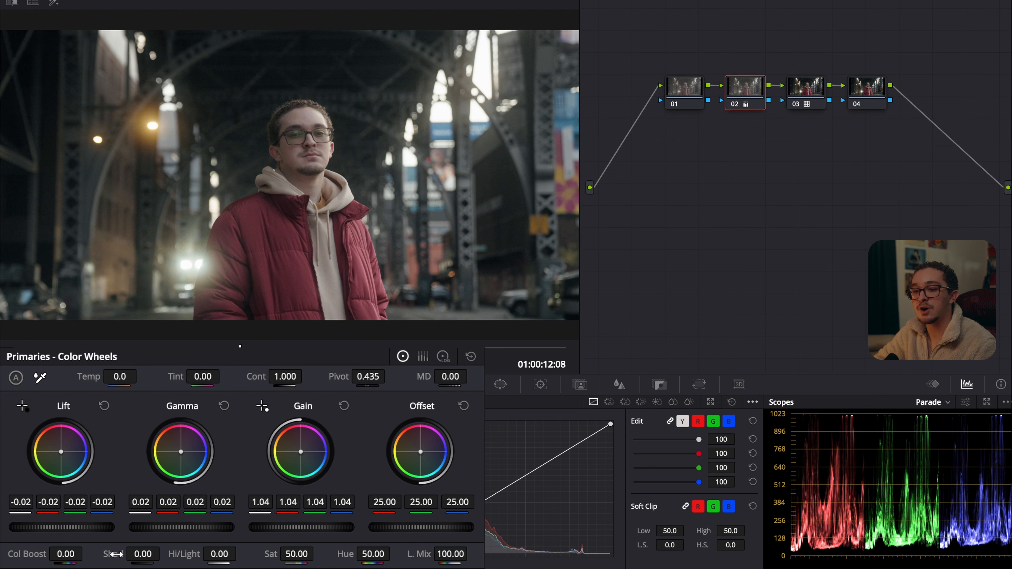
Set node 02's highlights to -30.50, shadows to -1.00, contrast to 1.086 and pivot to 0.289.
drag(173, 556, 146, 556)
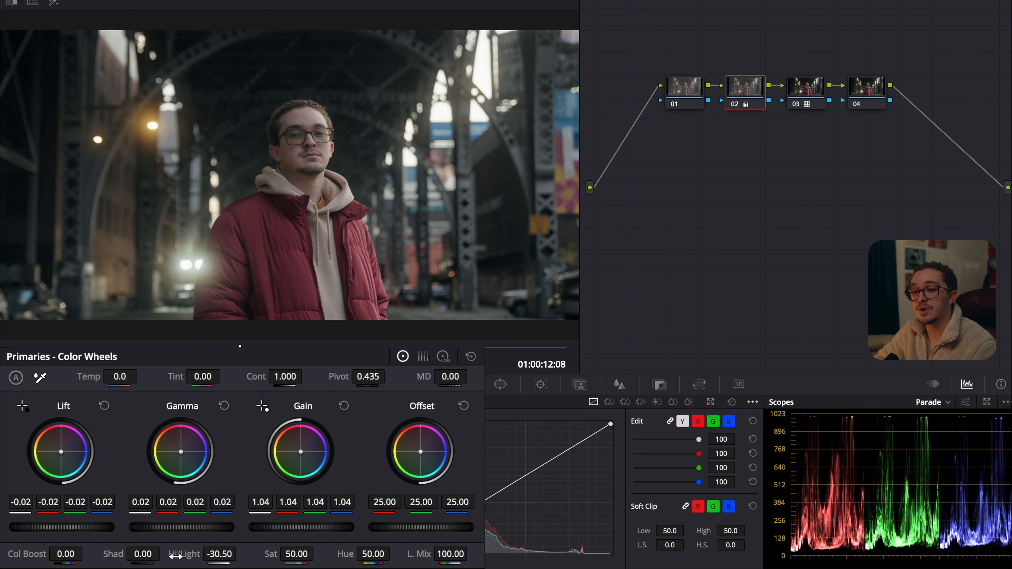
drag(143, 555, 139, 554)
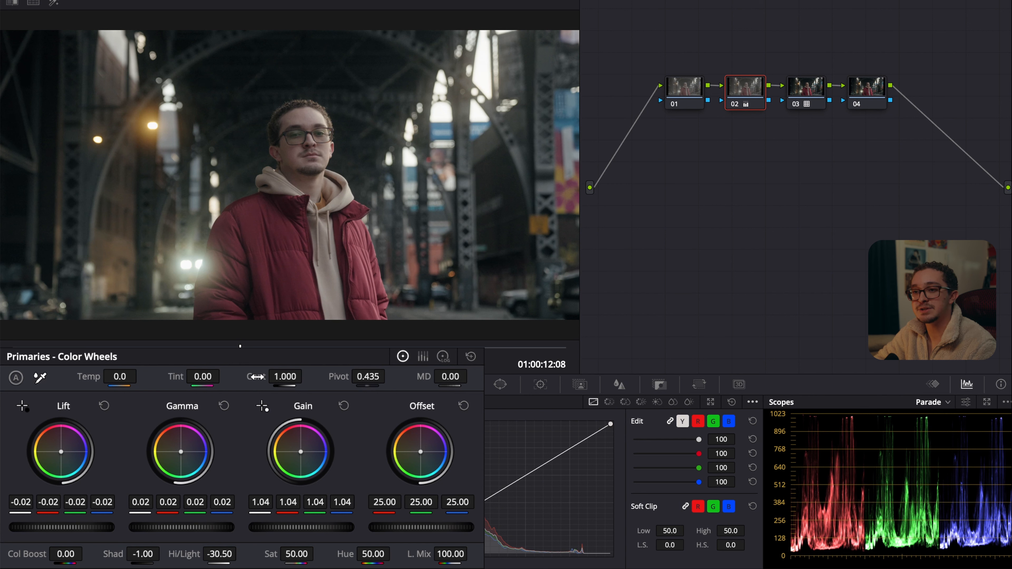
drag(258, 377, 267, 377)
drag(335, 378, 325, 377)
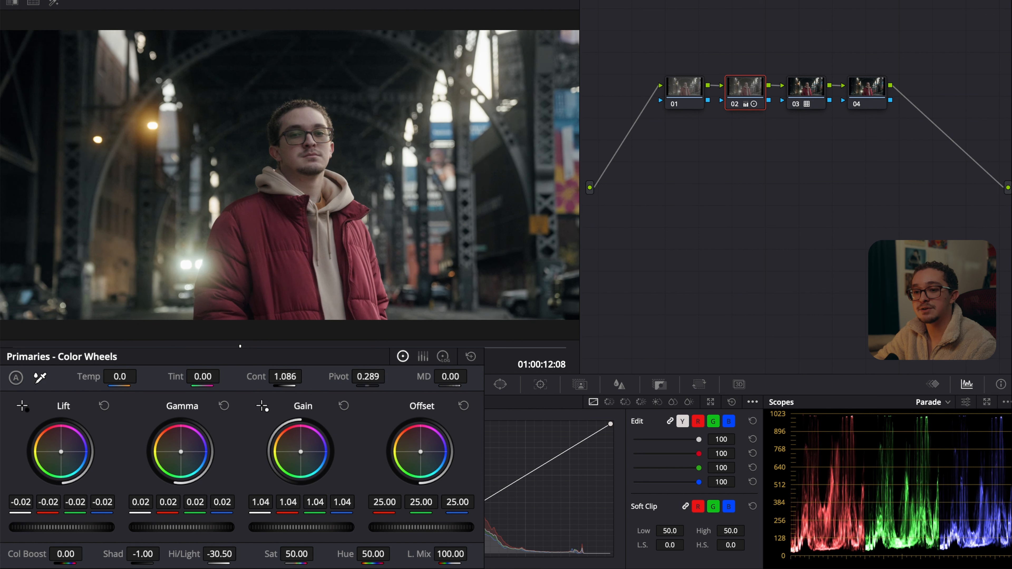
Test node 02's temperature and tint, returning both to neutral, and set the color boost to 2.00.
drag(82, 381, 82, 381)
double_click(82, 379)
drag(171, 379, 170, 379)
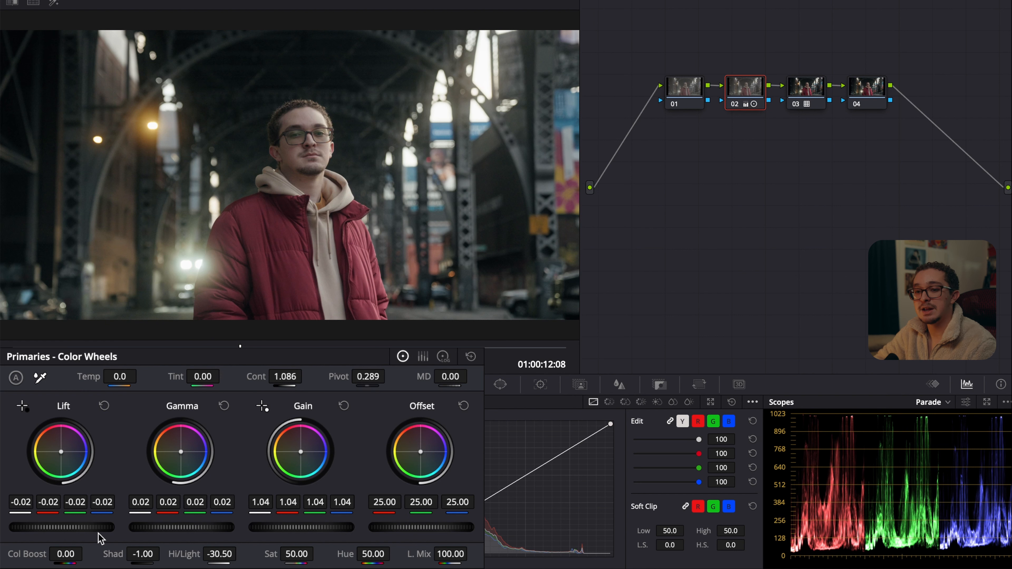
drag(27, 554, 87, 553)
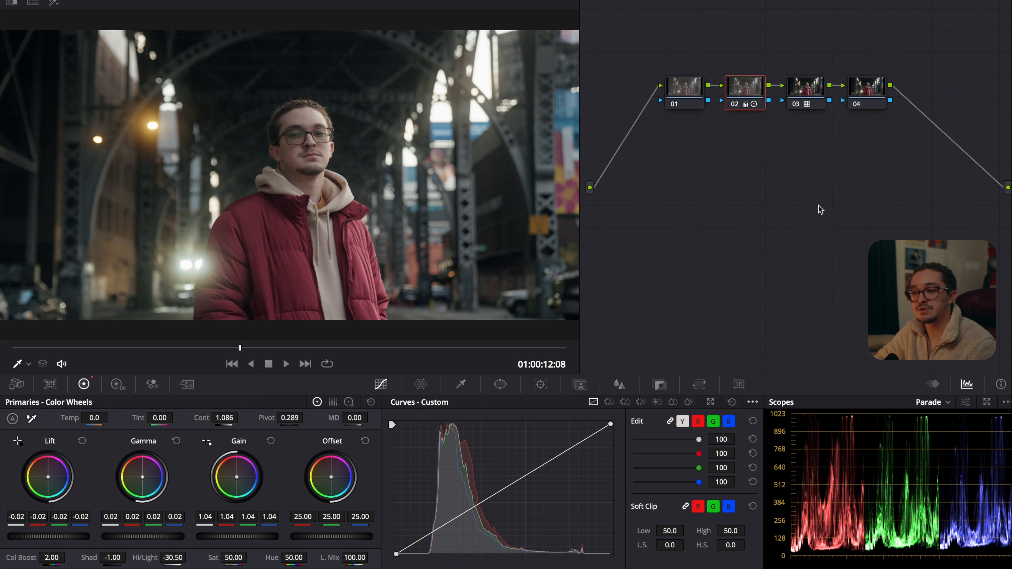
On node 04, add default anchors to the custom curve and lower its white end to roll off the highlights.
click(867, 89)
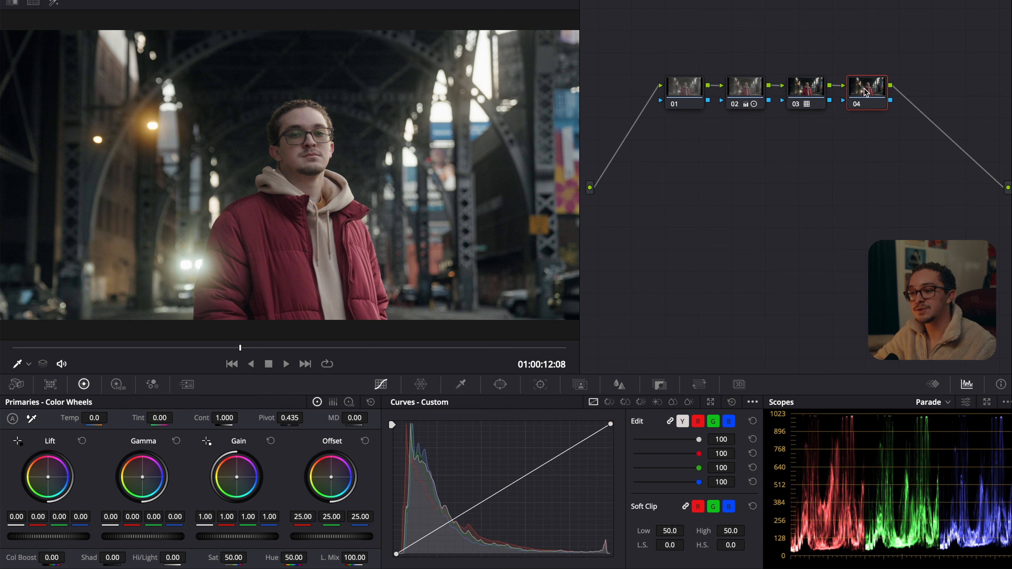
click(753, 403)
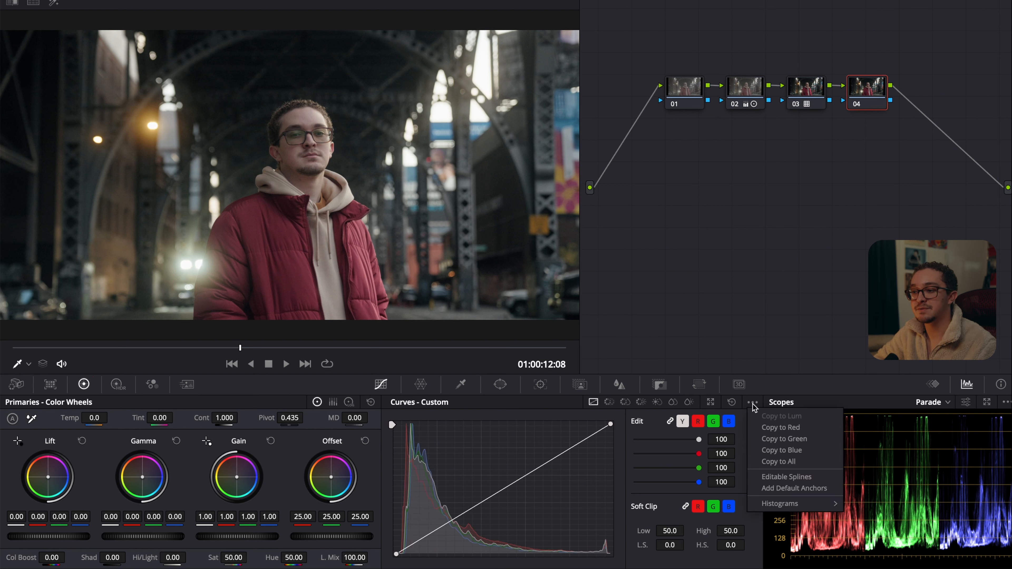
click(796, 489)
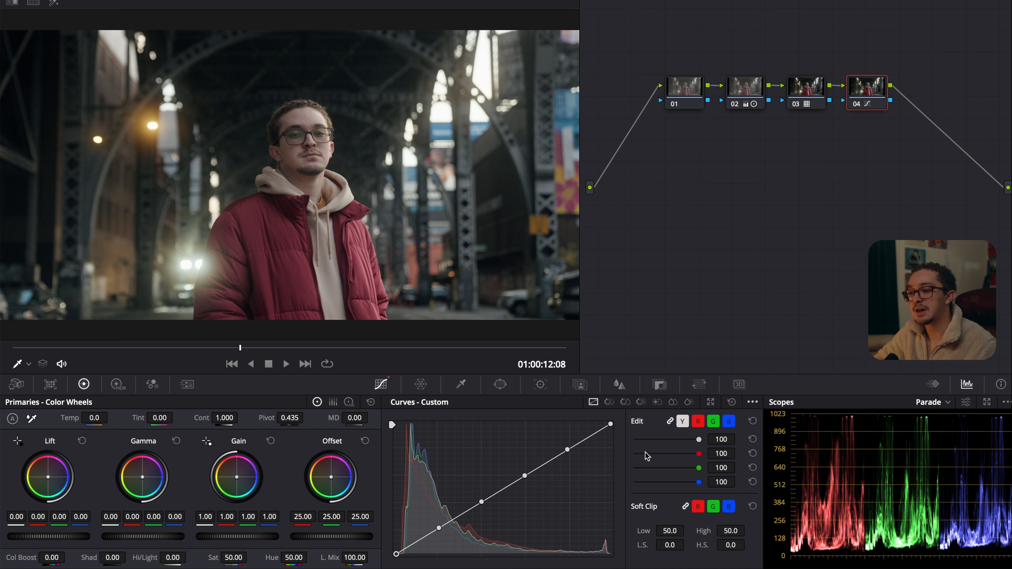
drag(640, 388, 611, 409)
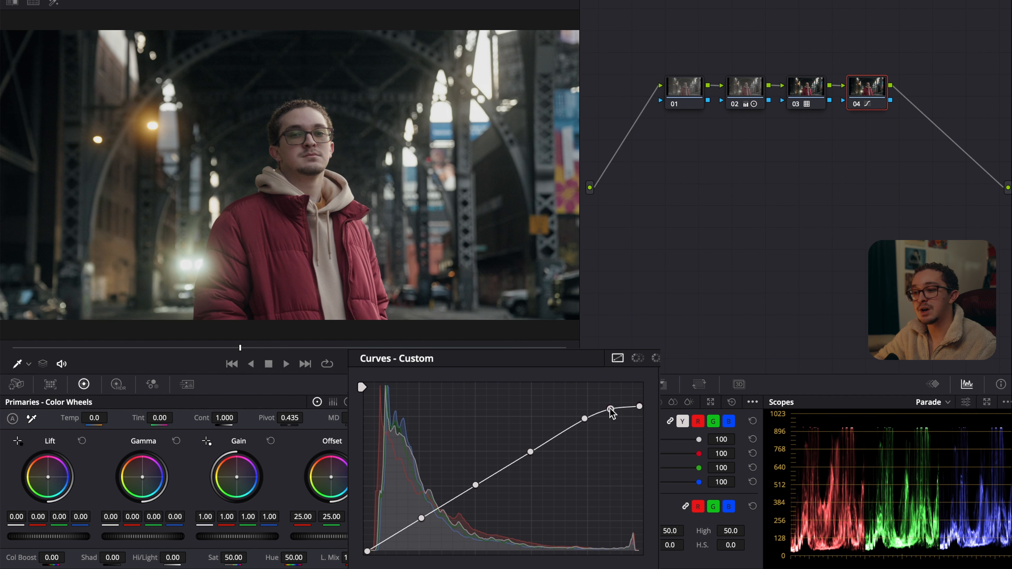
Raise the black point of node 04's custom curve and add three shadow points to shape a faded toe.
drag(368, 553, 360, 549)
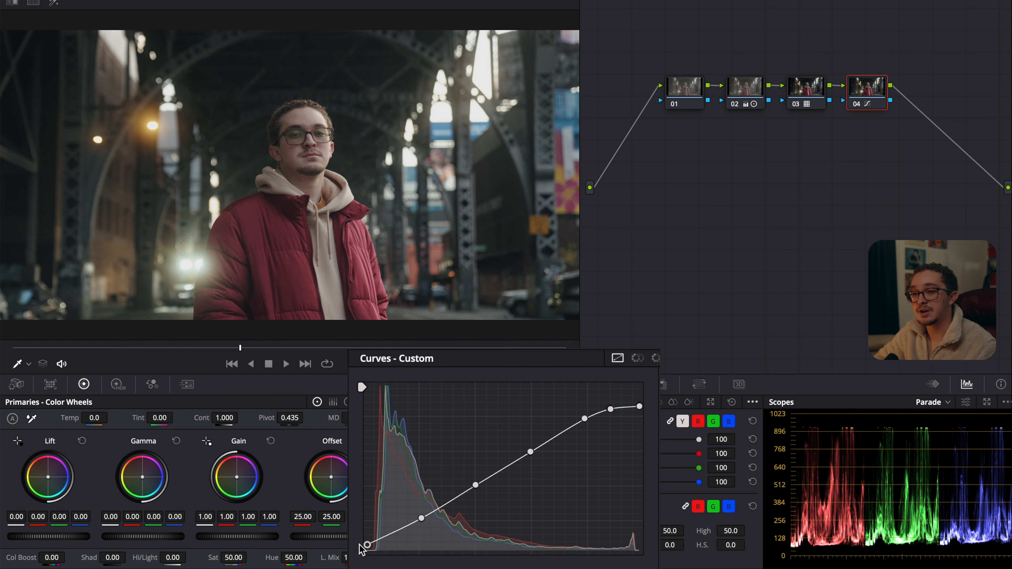
click(402, 530)
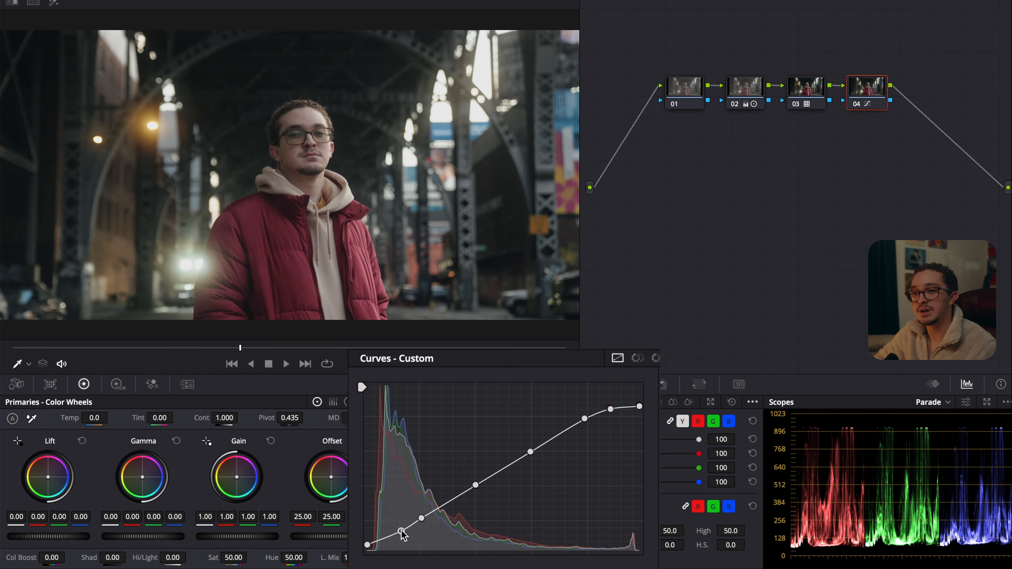
click(385, 539)
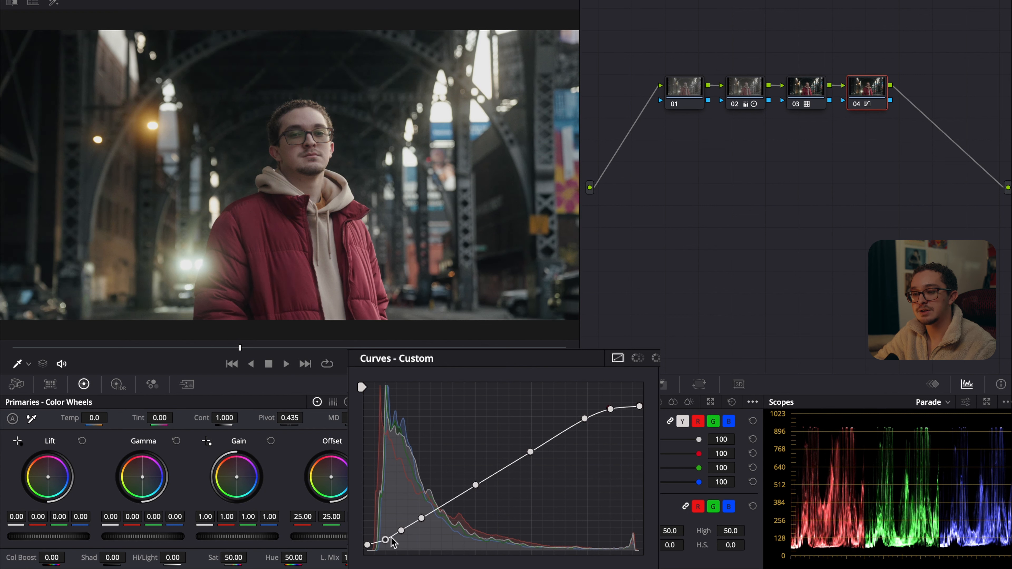
drag(401, 532, 403, 534)
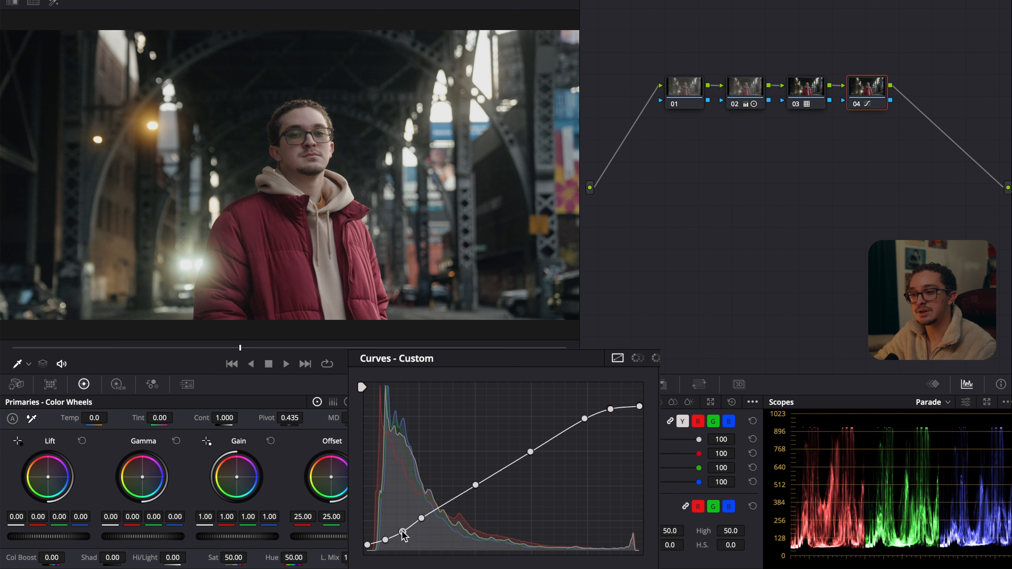
click(376, 544)
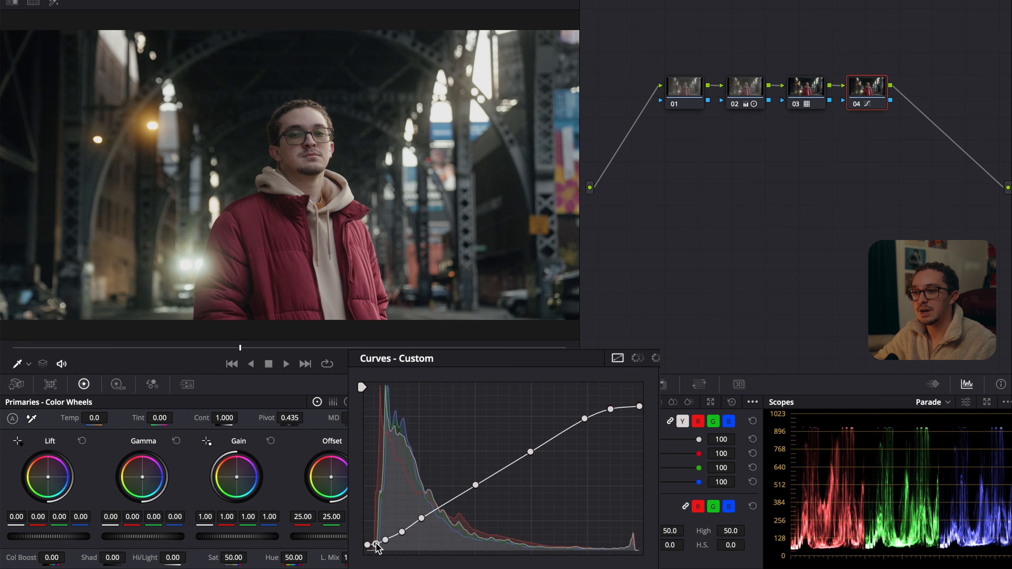
drag(377, 543, 377, 544)
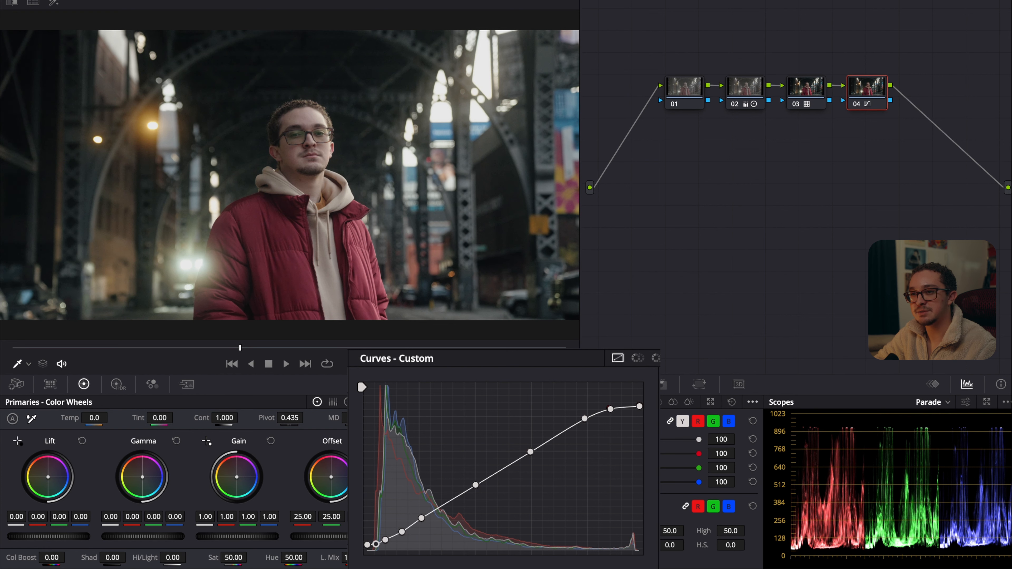
Toggle node 04 off and on repeatedly to compare the image with and without its curve.
key(ctrl+d)
key(ctrl+d)
key(ctrl+d)
key(ctrl+d)
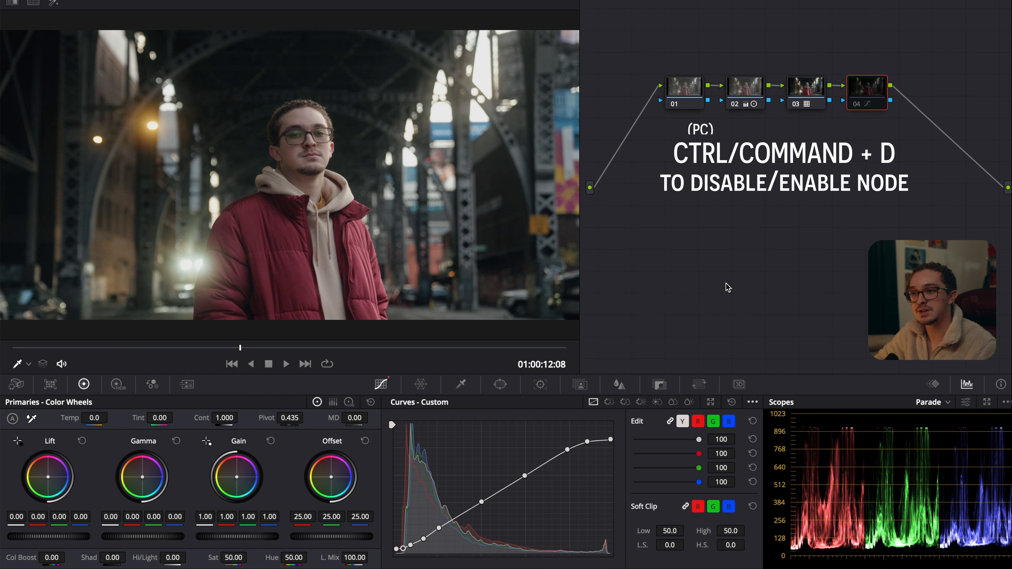
key(ctrl+d)
key(ctrl+d)
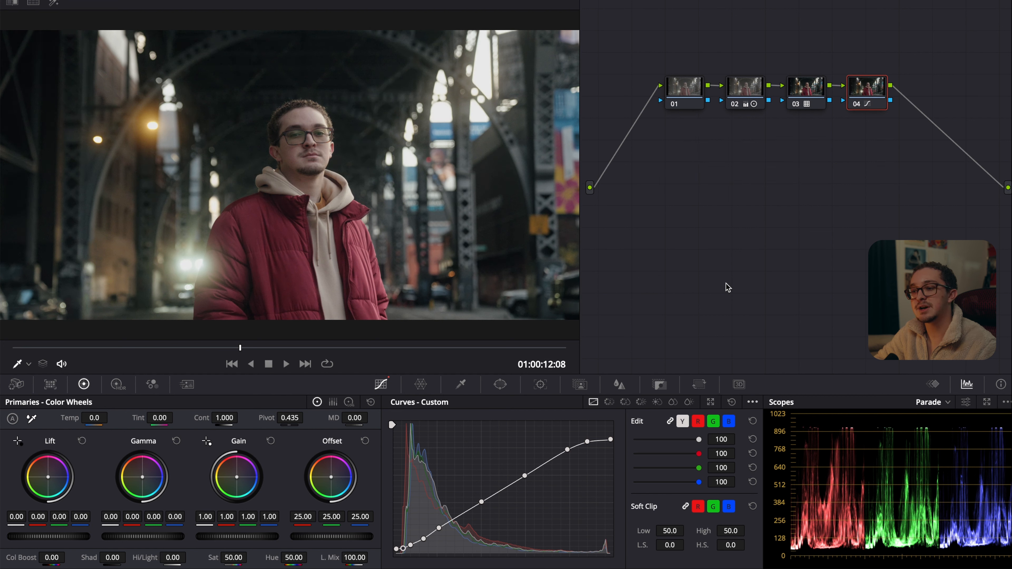
Add serial node 05 and place red, yellow, green, cyan, blue and magenta control points on its Hue Vs Hue curve.
key(alt+s)
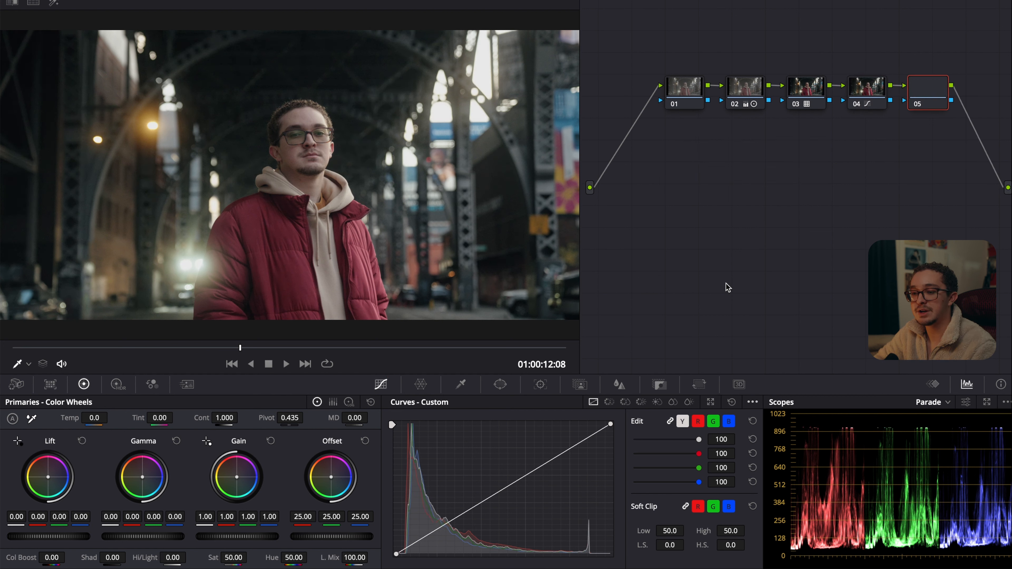
click(609, 403)
click(415, 560)
click(432, 560)
click(448, 559)
click(465, 559)
click(480, 559)
Try rotating the cyan hue to 53.60 and -53.60 on node 05's Hue Vs Hue curve.
drag(573, 480, 572, 501)
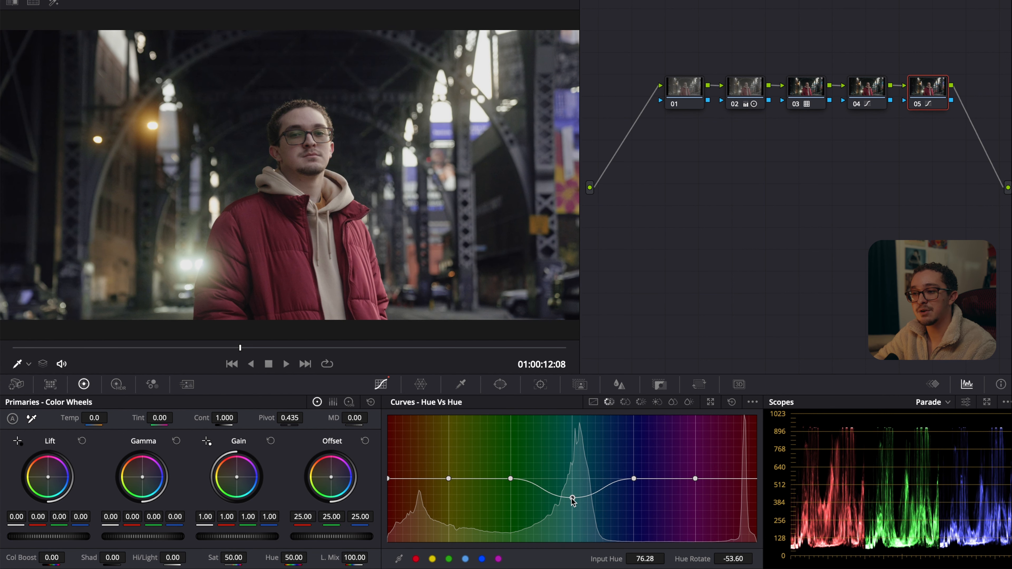
key(ctrl+z)
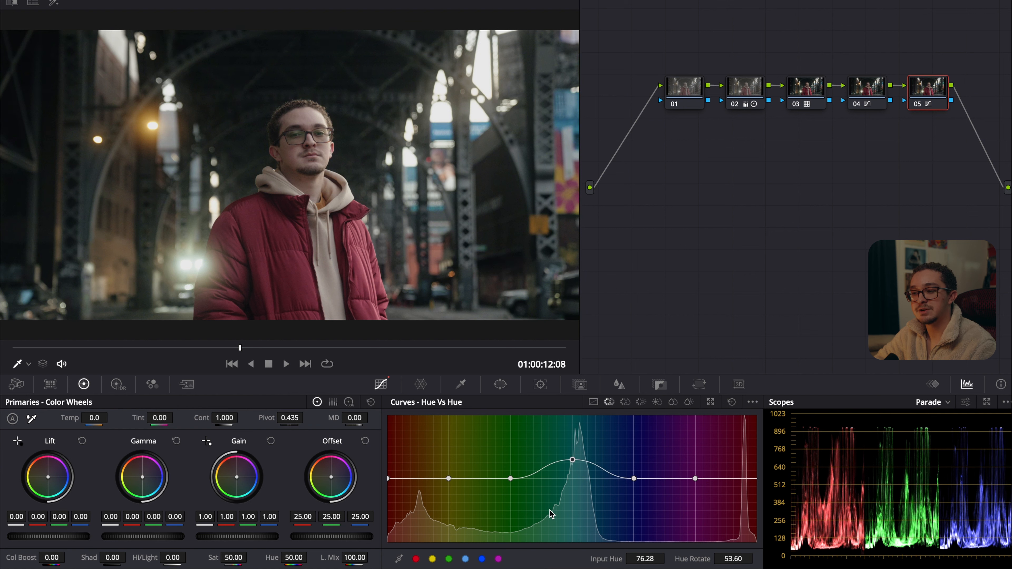
key(ctrl+z)
Place red, yellow, green, cyan and magenta control points on node 05's Hue Vs Sat curve.
click(625, 403)
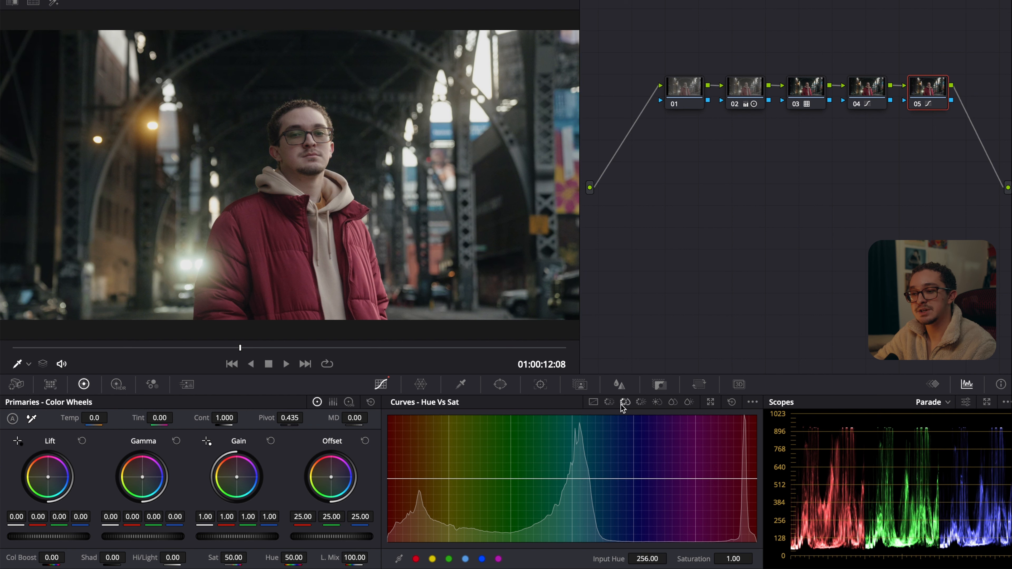
click(417, 560)
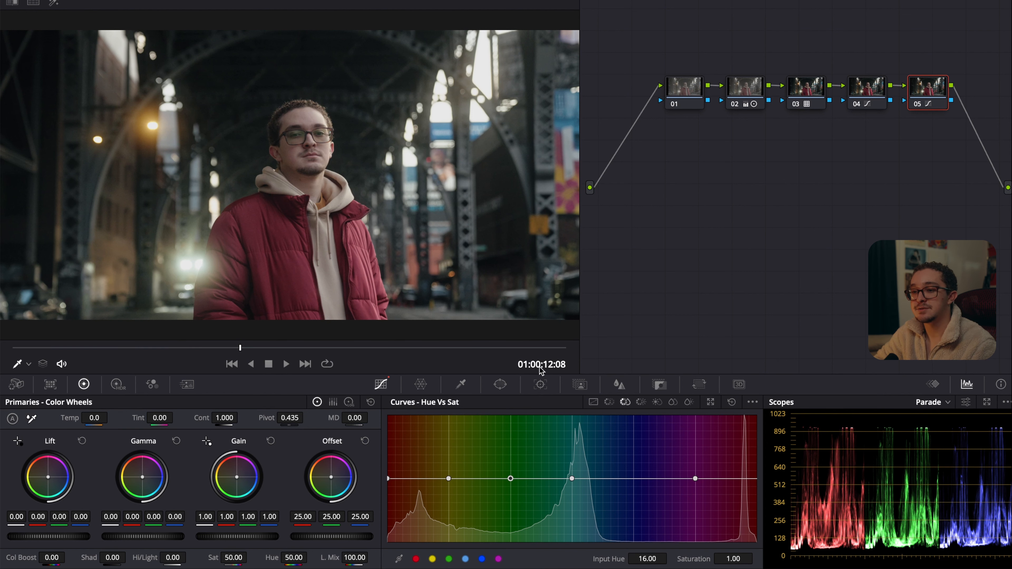
Add serial node 06, place it below node 01, and set its red lift to -0.02.
key(alt+s)
drag(625, 137, 687, 151)
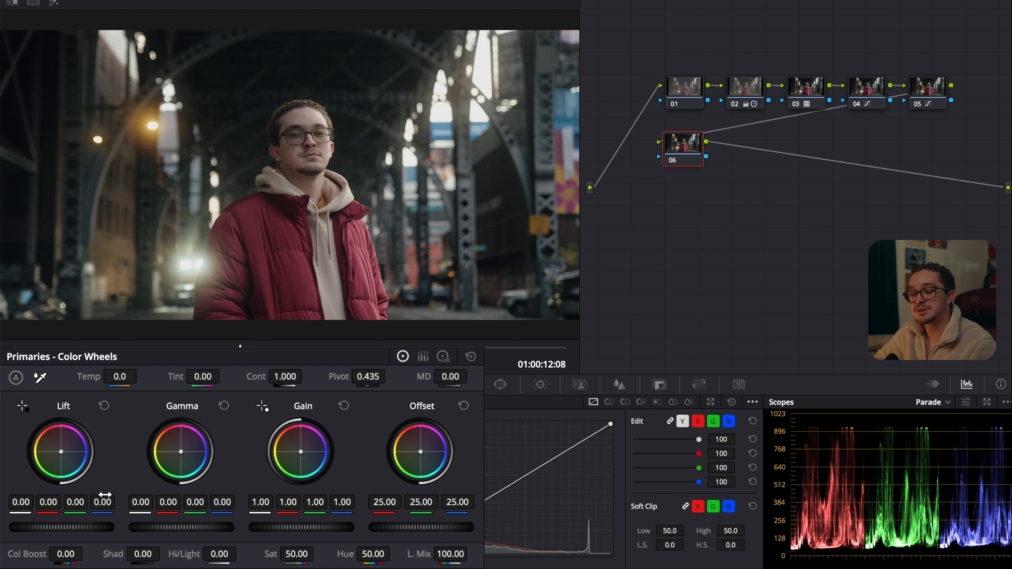
drag(47, 502, 39, 502)
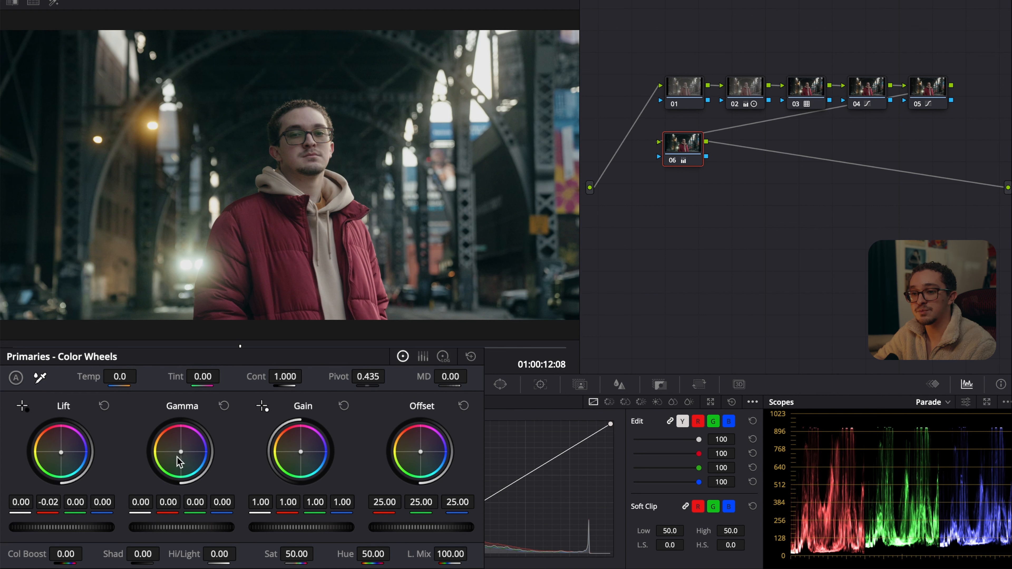
Warm node 06's gamma to red 0.03, green -0.01 and blue -0.03, and slightly lower the green in its log shadows.
drag(180, 452, 179, 449)
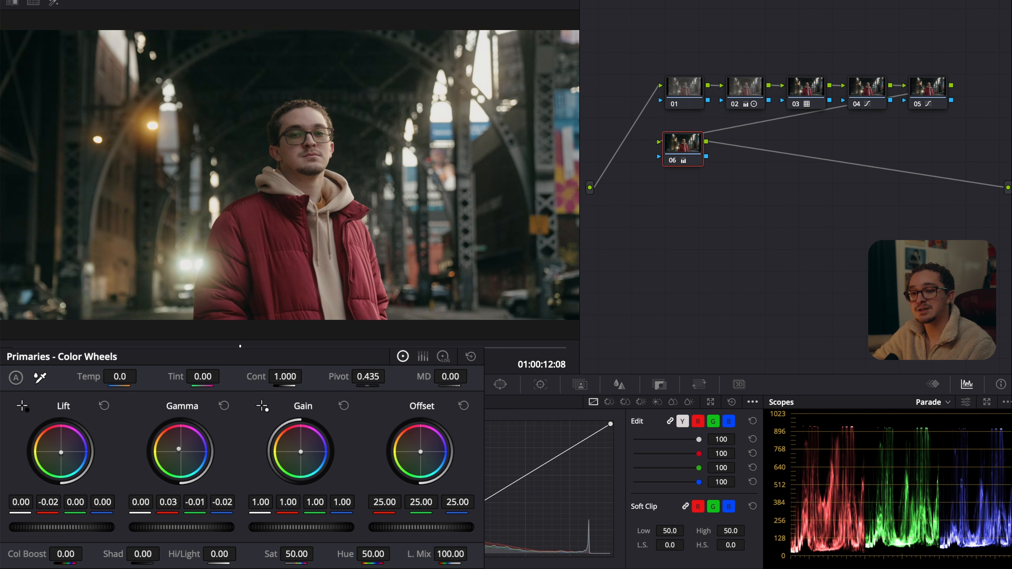
click(443, 356)
drag(61, 502, 57, 502)
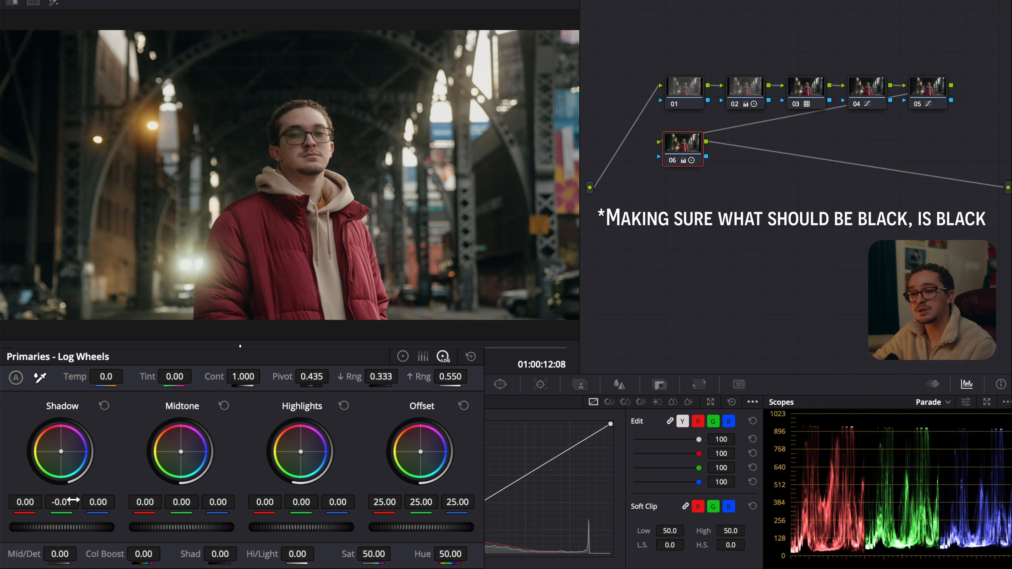
drag(73, 500, 69, 500)
drag(181, 454, 180, 451)
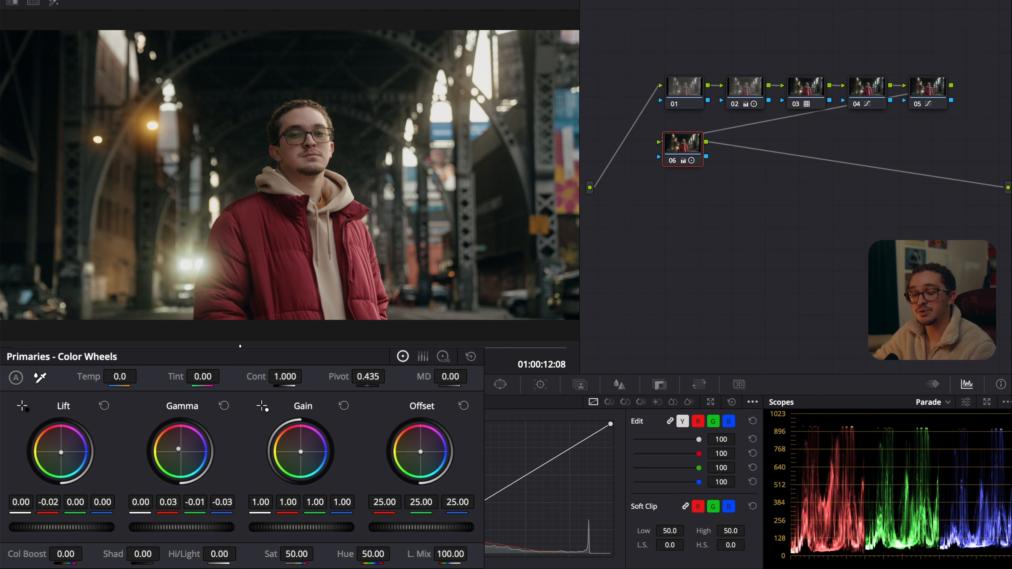
drag(119, 377, 127, 377)
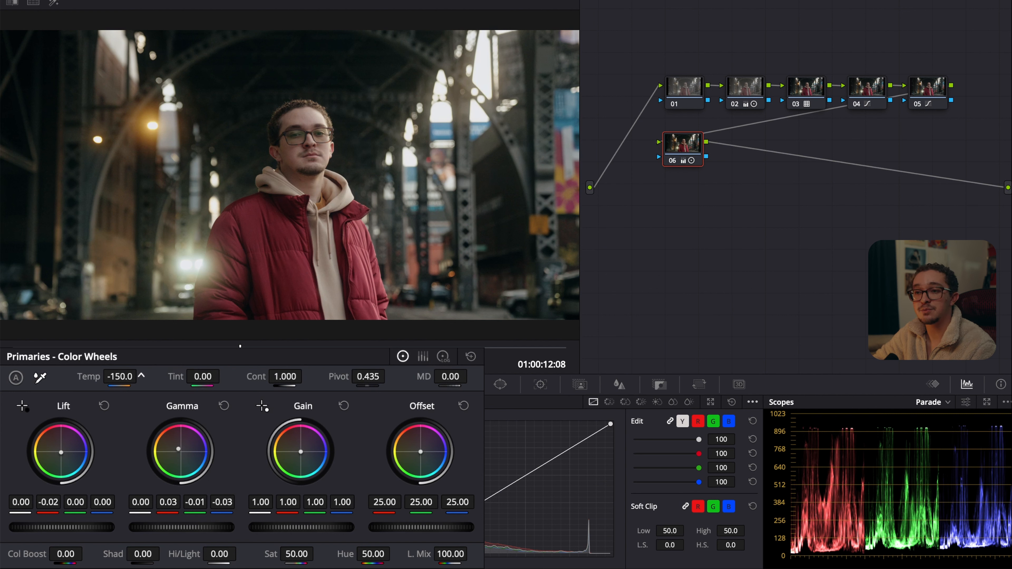
double_click(84, 377)
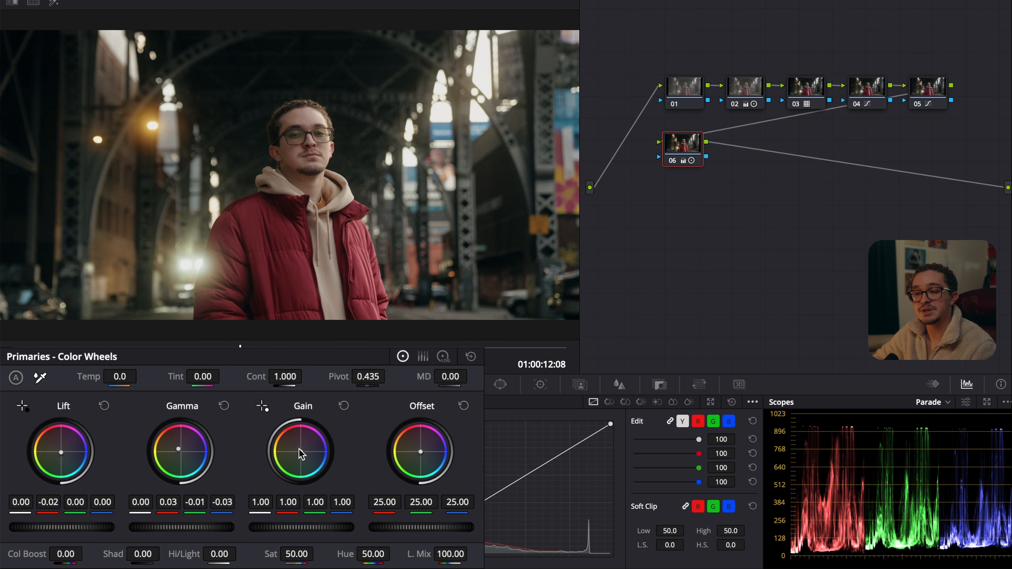
drag(301, 453, 299, 453)
click(341, 405)
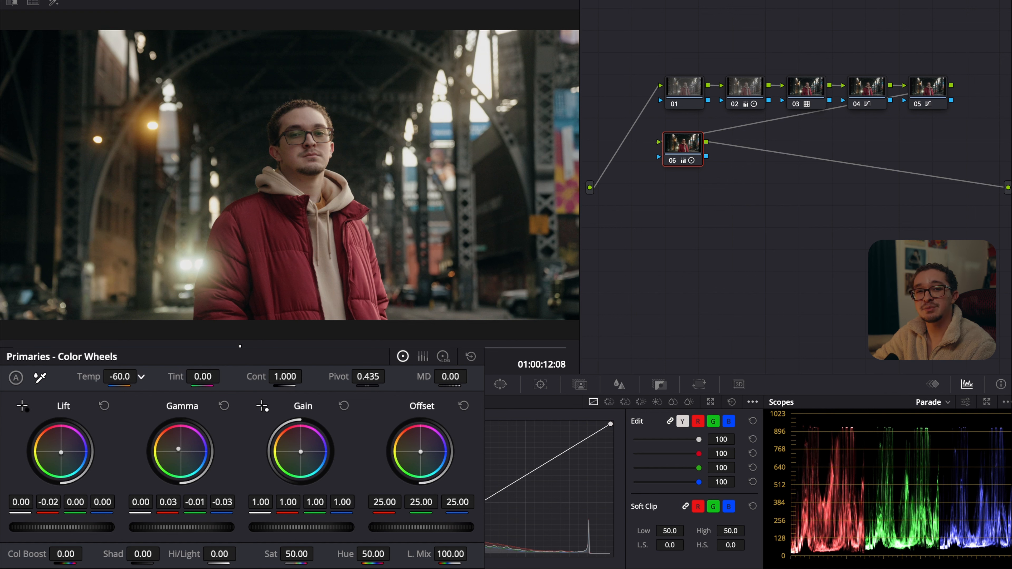
Set node 06's temperature to -40.0.
drag(120, 376, 128, 377)
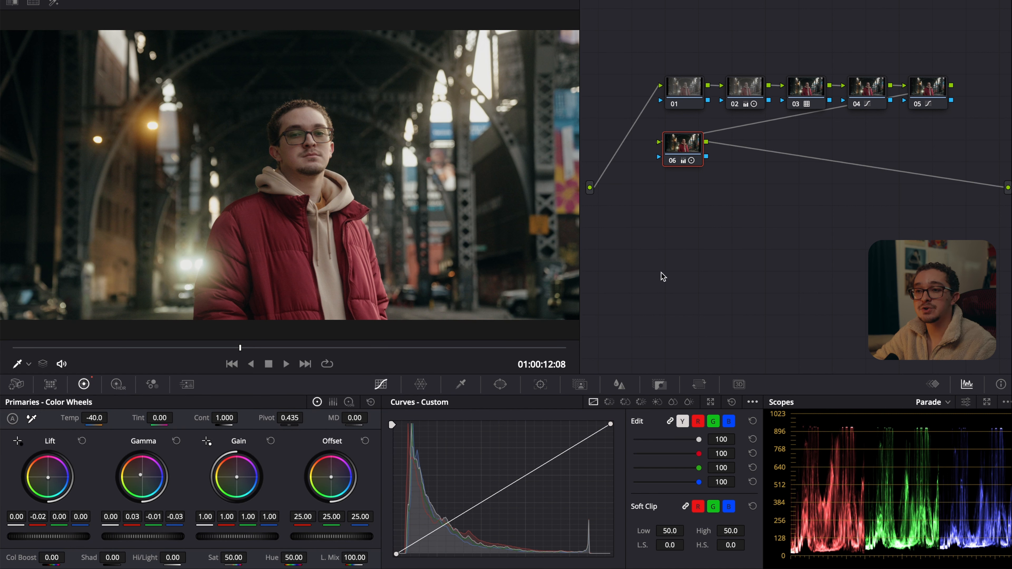
Add serial node 07 and sample the man's skin tones with the HSL qualifier, using the highlight view to check the selection.
key(alt+s)
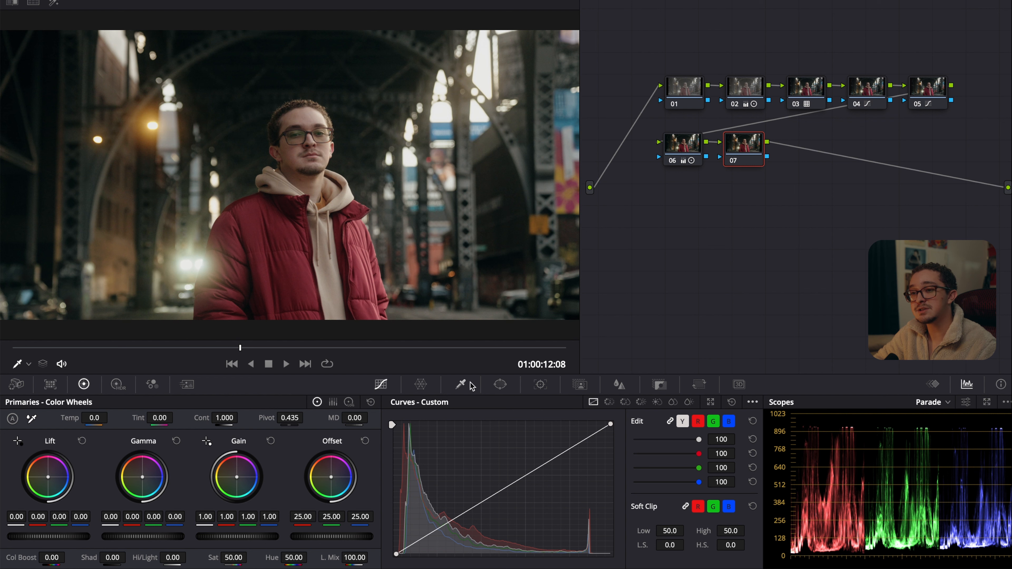
click(461, 384)
click(305, 114)
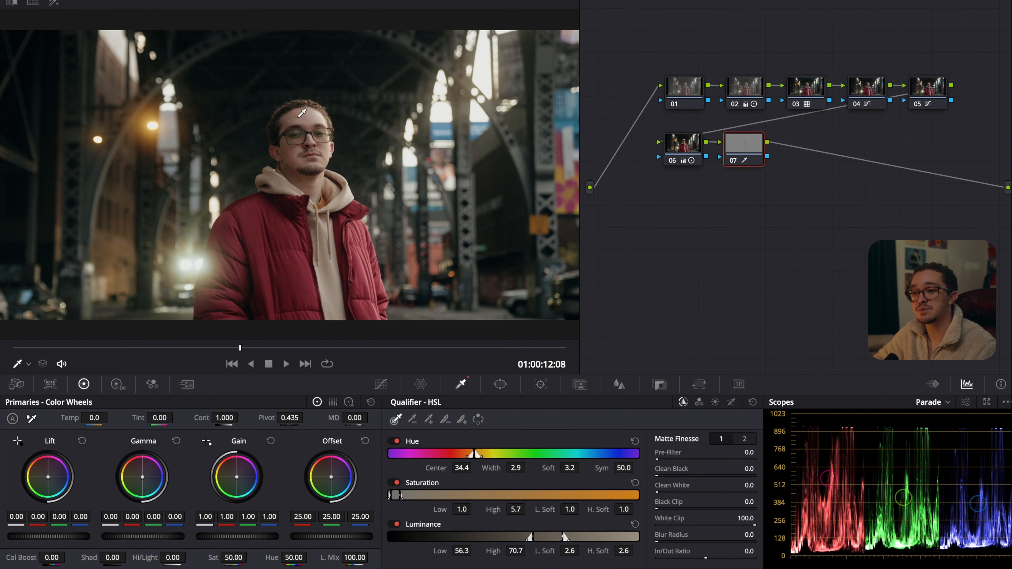
drag(305, 114, 313, 111)
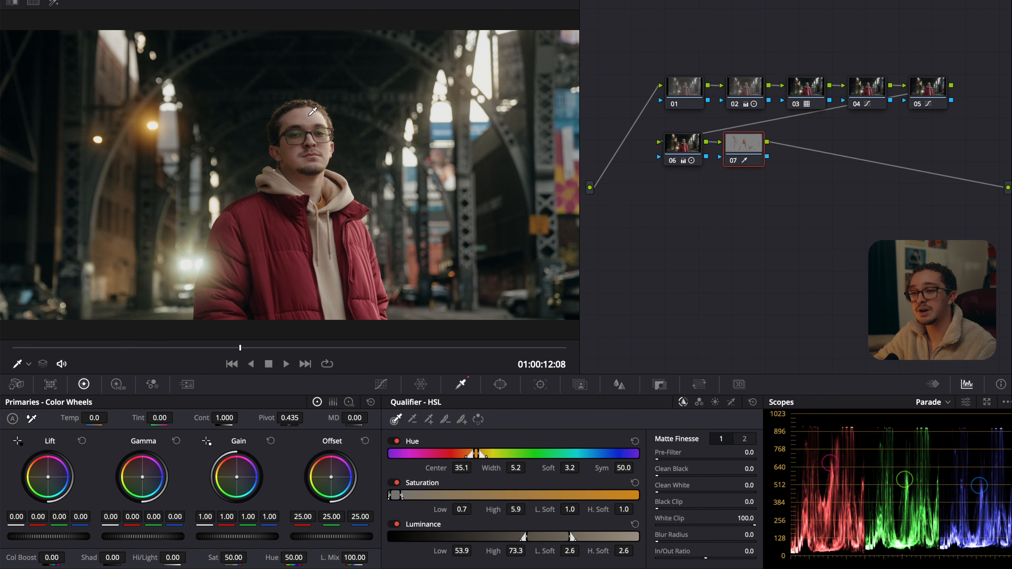
key(shift+h)
drag(313, 208, 303, 192)
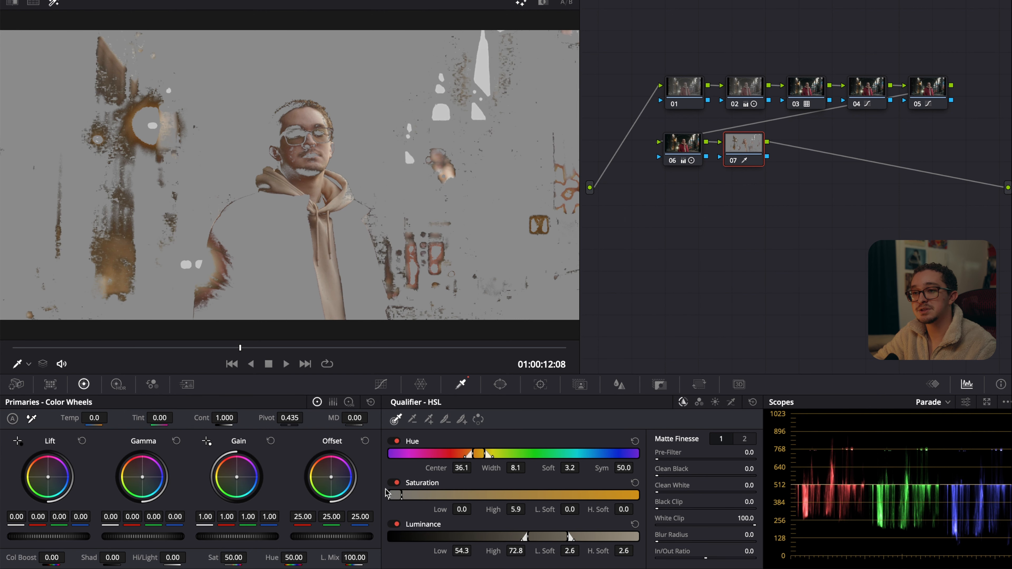
Refine node 07's skin key with saturation high 5.0, luminance 54.8 to 71.2, clean black 6.6, clean white 4.2 and blur radius 12.8.
drag(402, 496, 399, 495)
drag(527, 537, 562, 533)
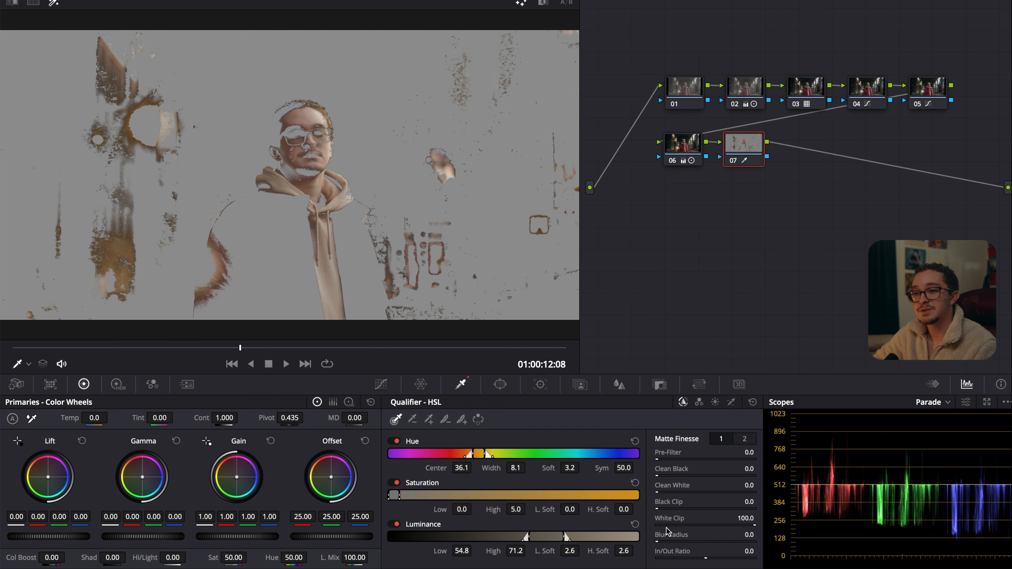
drag(657, 492, 659, 492)
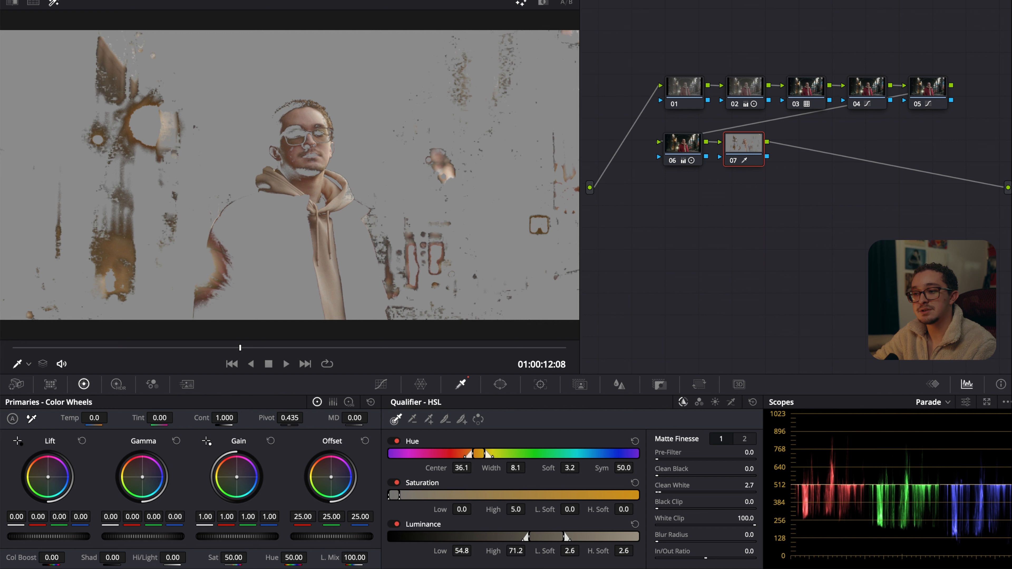
drag(660, 472, 665, 476)
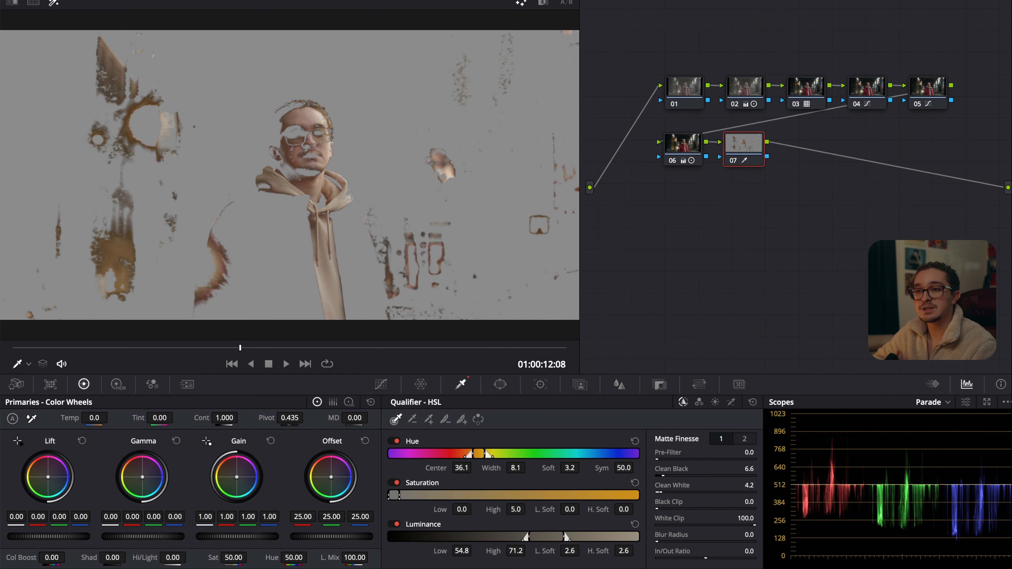
drag(662, 542, 662, 542)
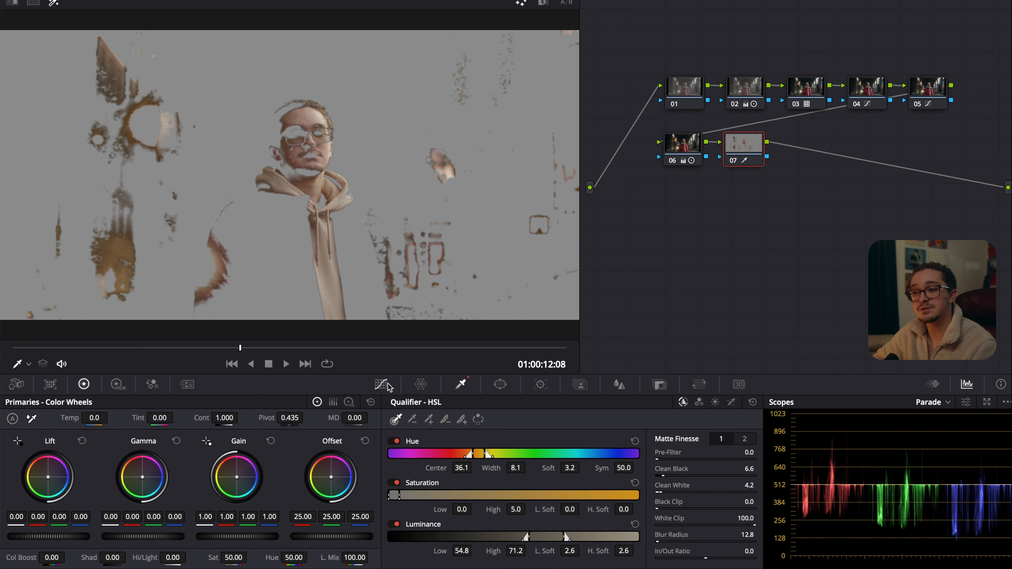
Turn off the highlight view and set node 07's highlights to -15.00 and midtone detail to -25.00.
click(381, 385)
key(shift+h)
click(181, 451)
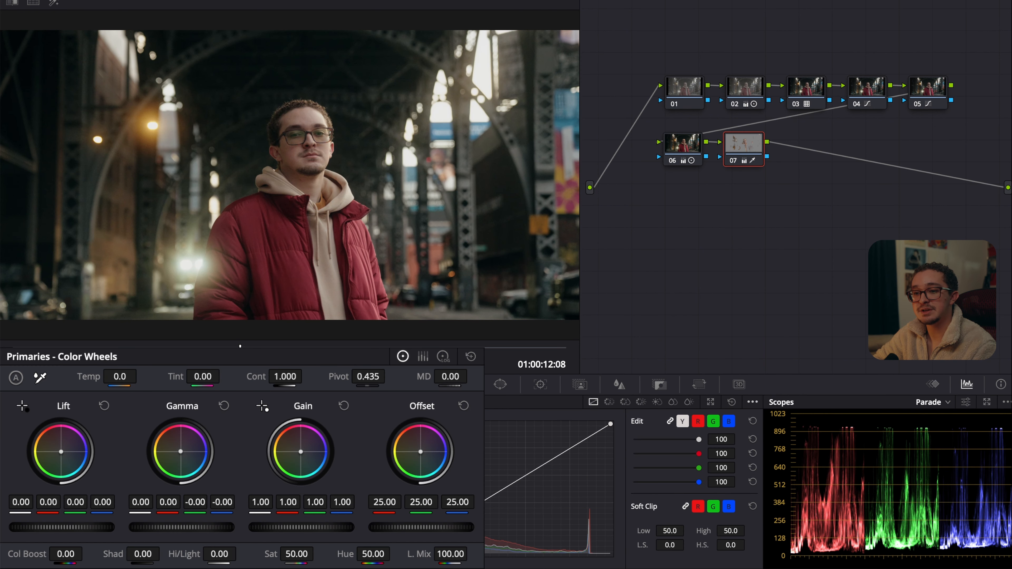
click(223, 406)
drag(194, 555, 183, 556)
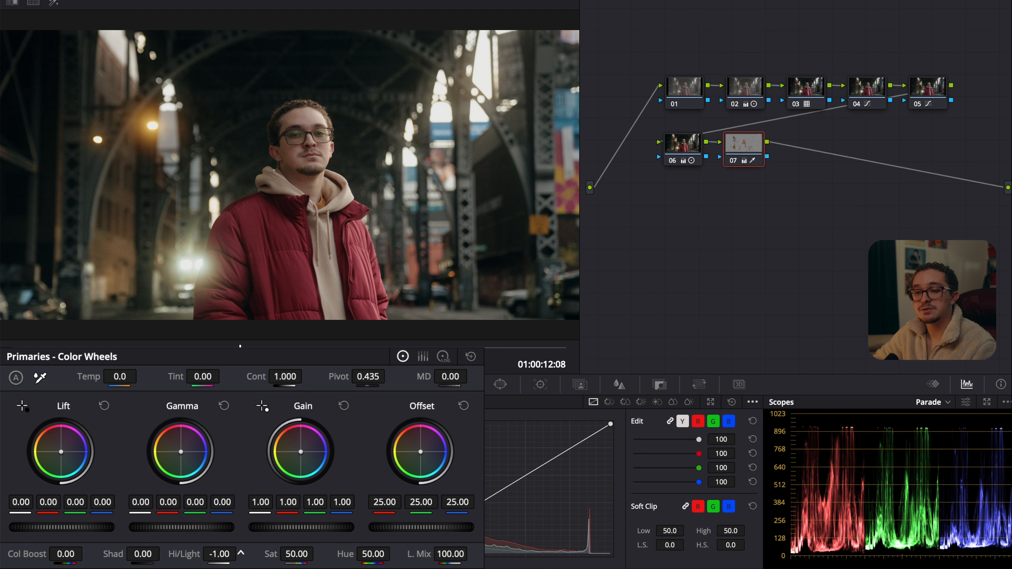
drag(178, 560, 130, 559)
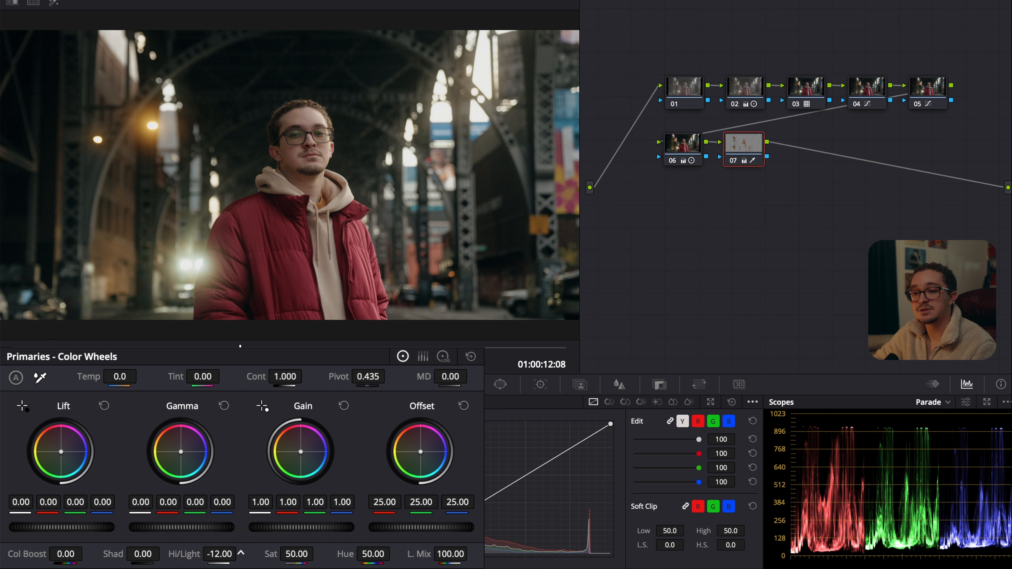
click(449, 377)
text(25)
key(Return)
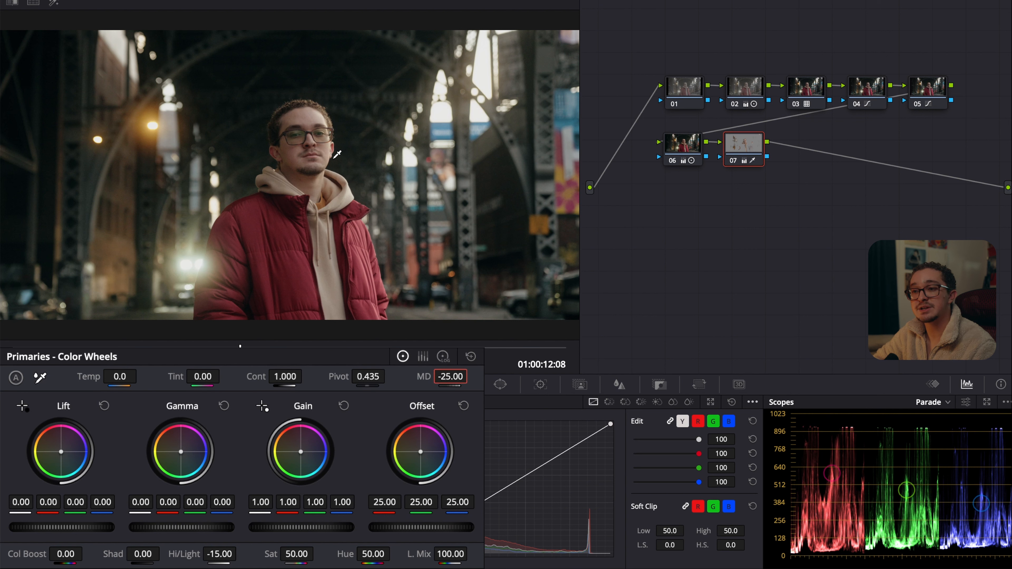
Add serial node 08 and shape a soft S-curve with editable splines, raising the highlights, lowering the white point and dipping the shadows.
key(alt+s)
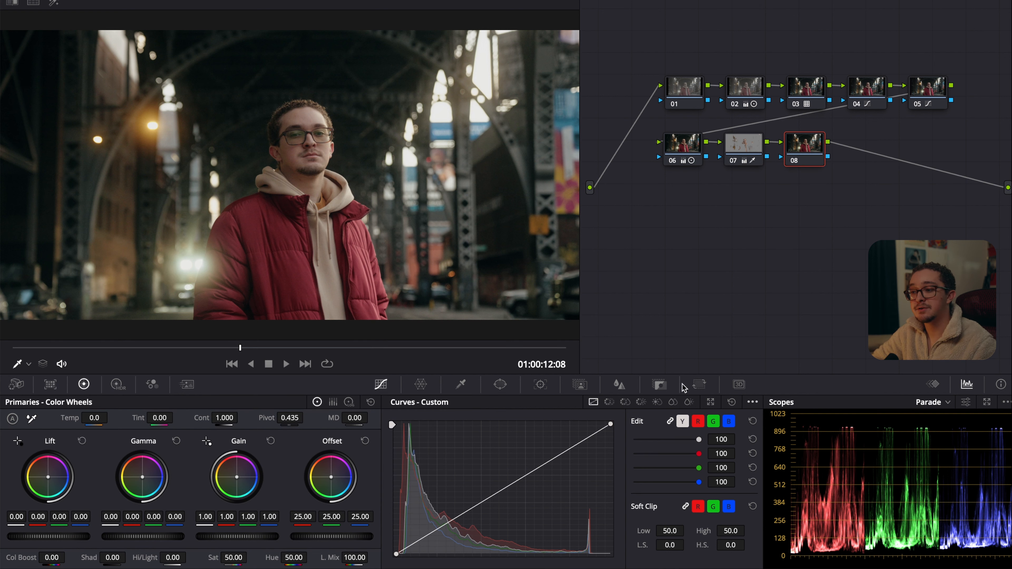
click(753, 403)
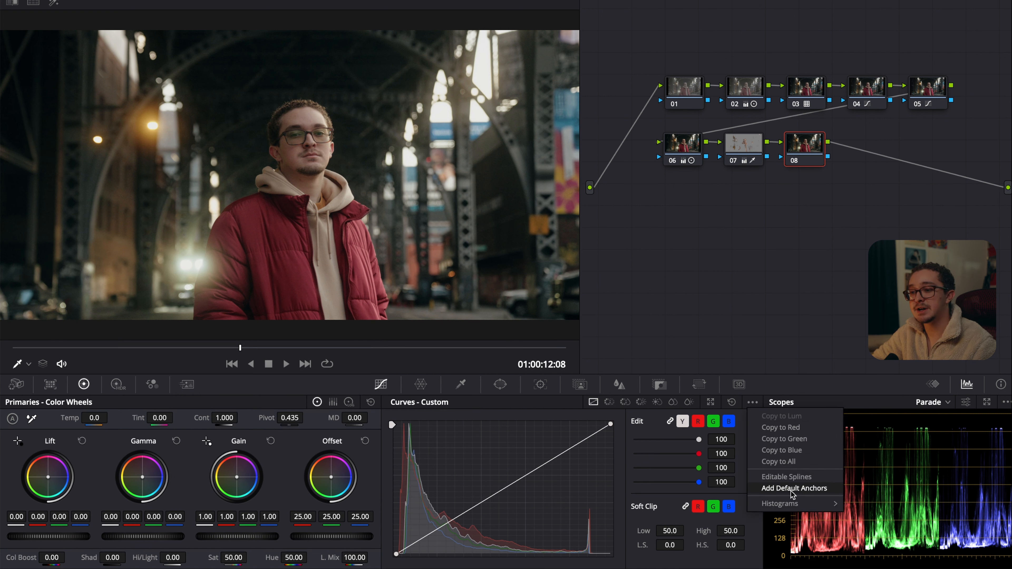
click(784, 482)
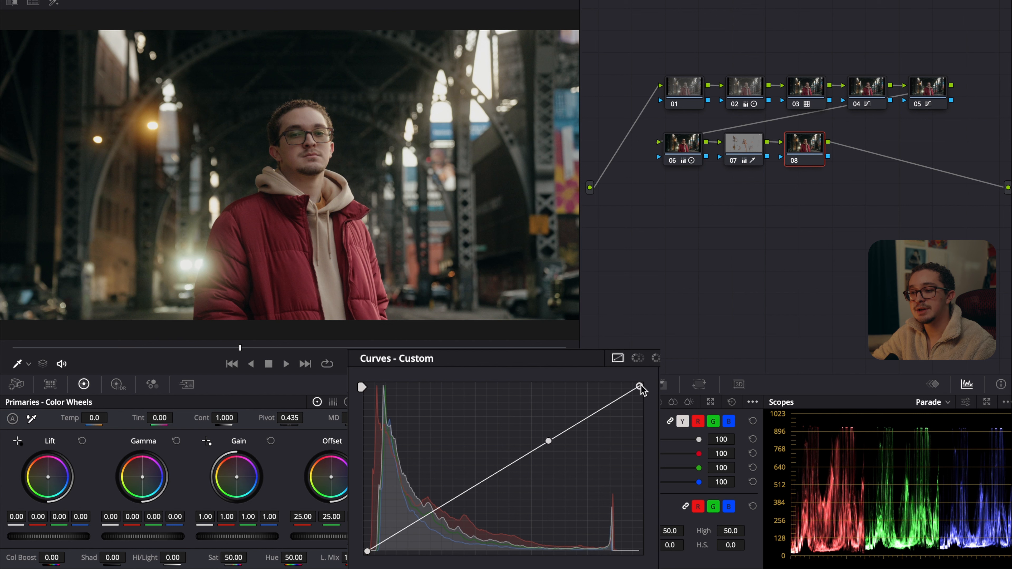
drag(549, 441, 529, 423)
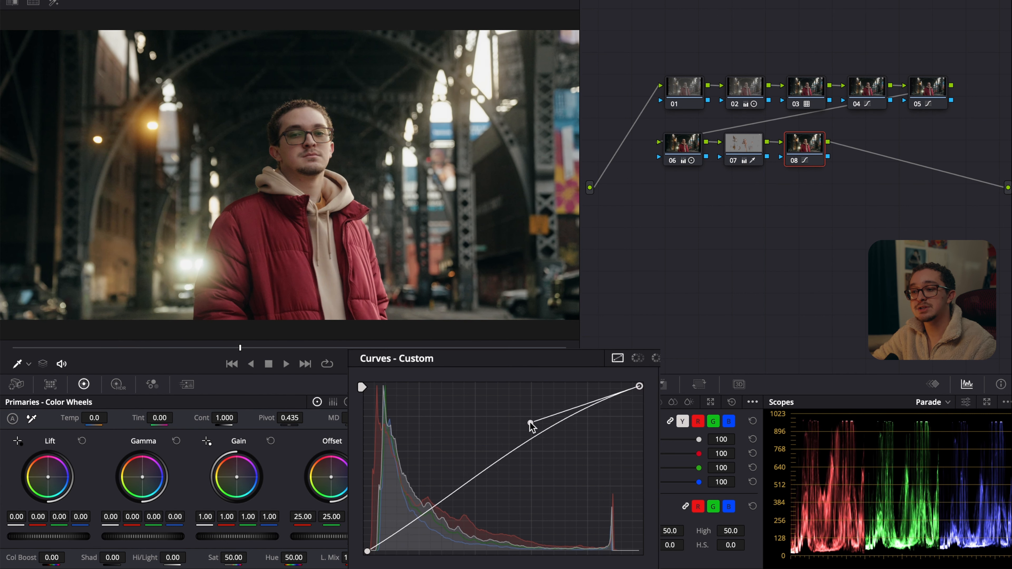
drag(640, 387, 642, 395)
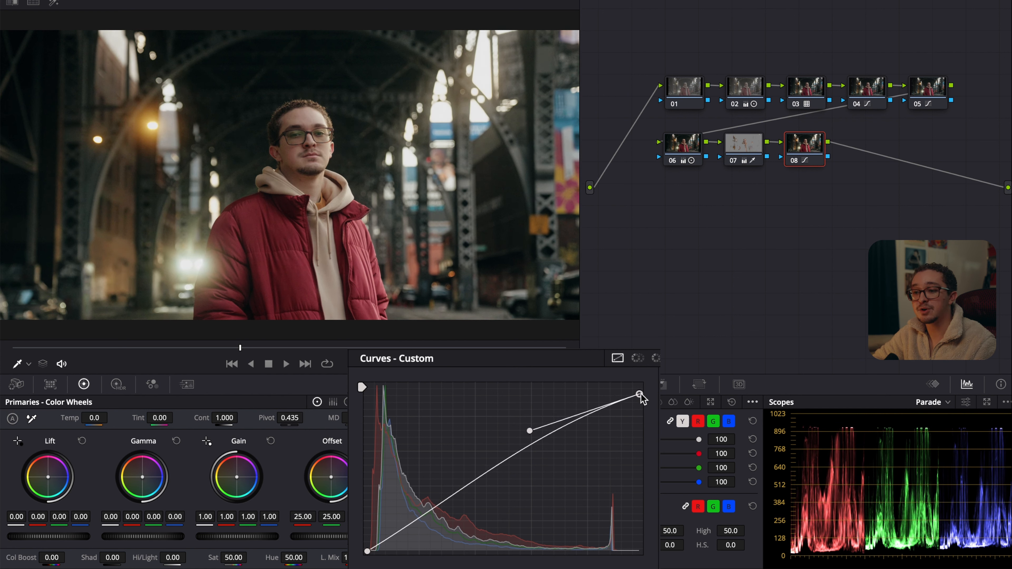
click(458, 496)
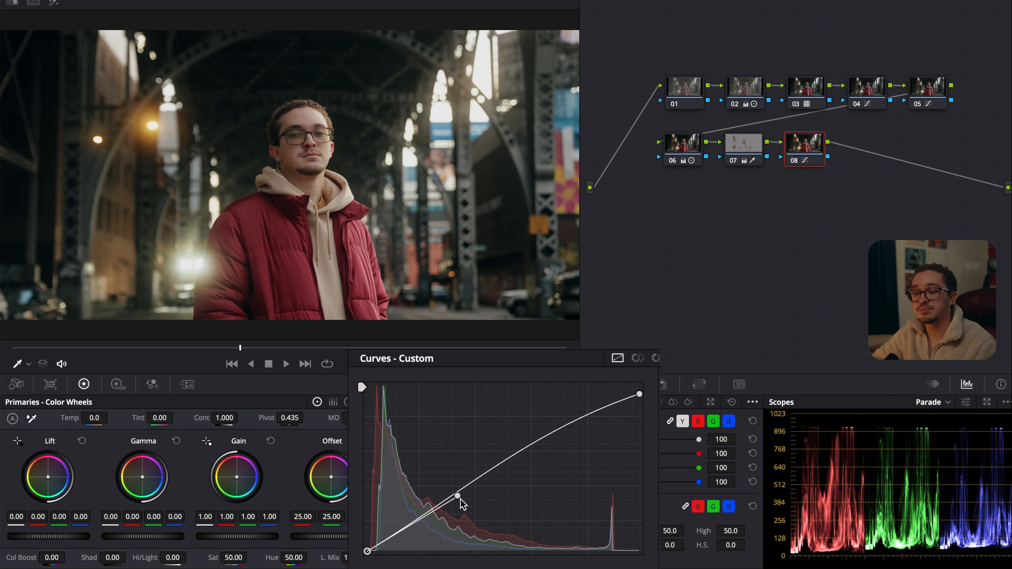
drag(458, 496, 469, 498)
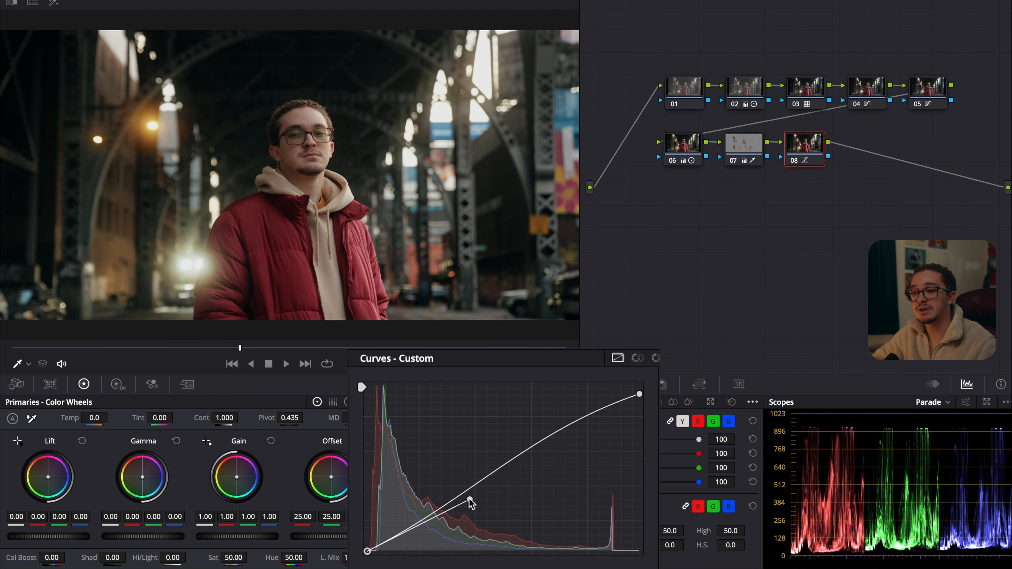
Lower node 02's highlights to -33.50.
click(744, 92)
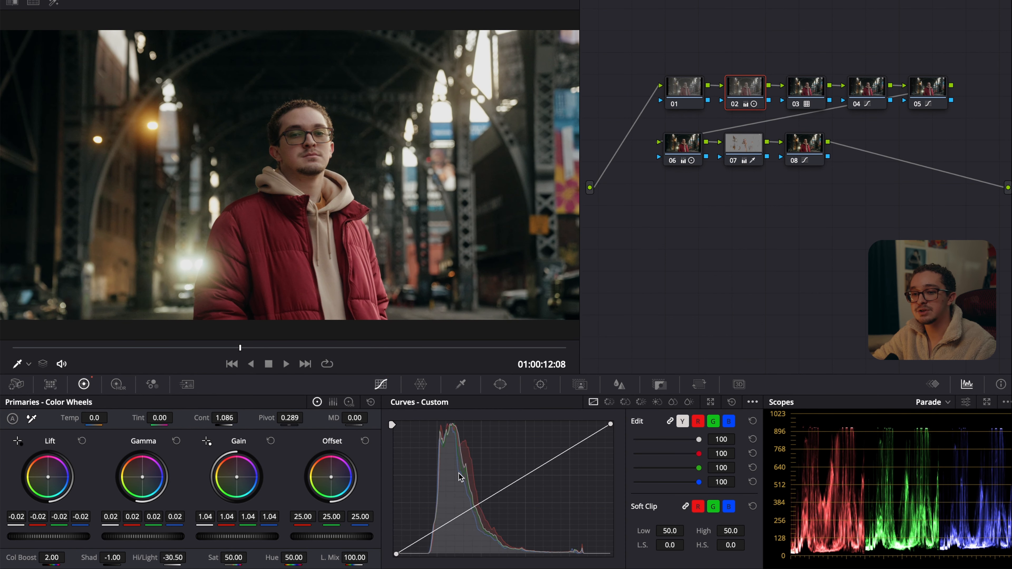
mouse_move(239, 555)
mouse_move(178, 555)
mouse_down()
mouse_move(241, 553)
mouse_move(180, 555)
mouse_up()
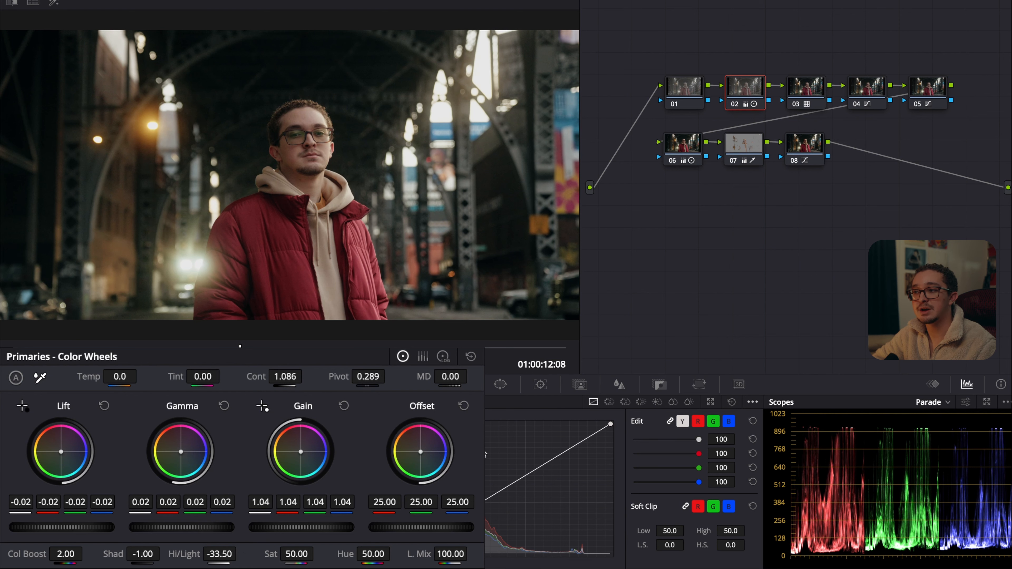
Add serial node 09 after node 08, place it below node 06, and apply the Glow effect with a global blend of 0.532.
click(820, 137)
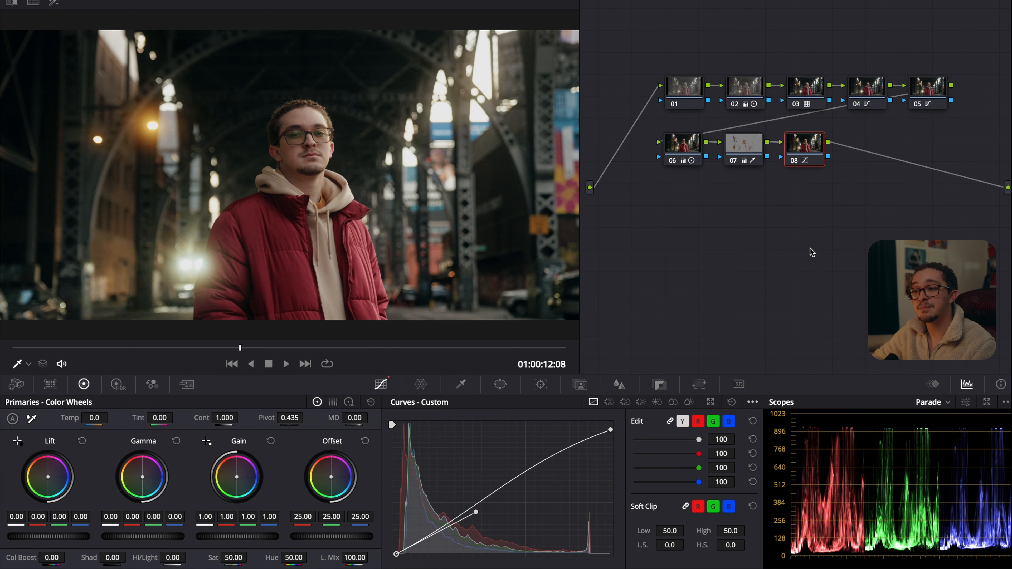
key(alt+s)
drag(869, 153, 683, 209)
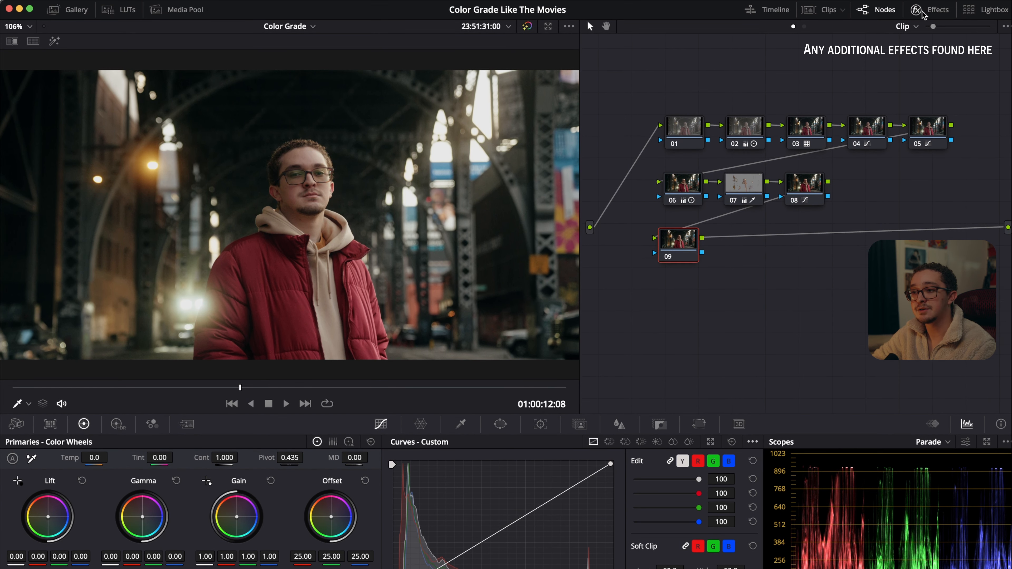
click(931, 10)
drag(887, 298, 643, 241)
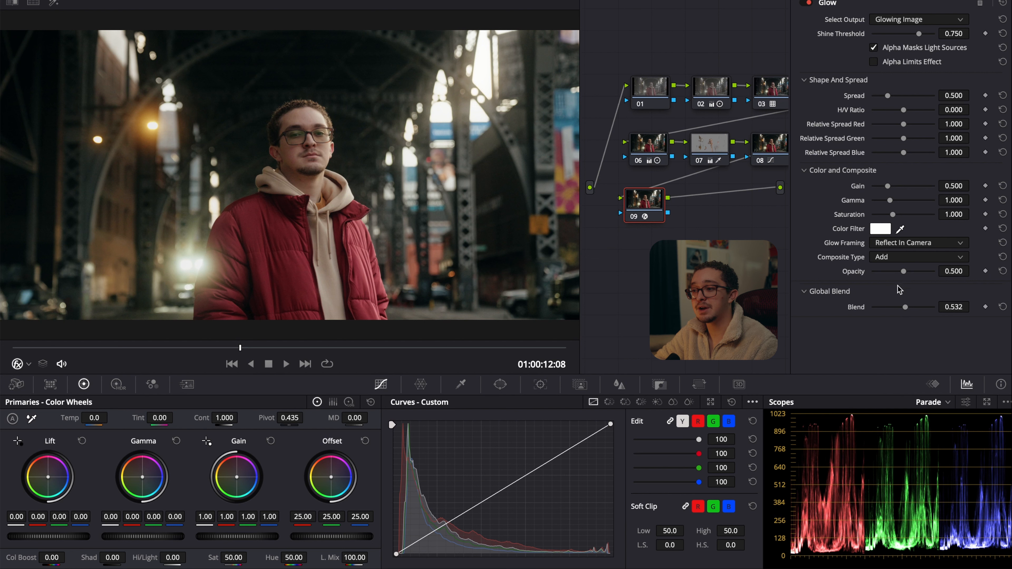
Set the Glow's composite type to Softlight, shine threshold to 0.211 and spread to 0.330, slightly raise its saturation, and close the effect settings.
click(899, 260)
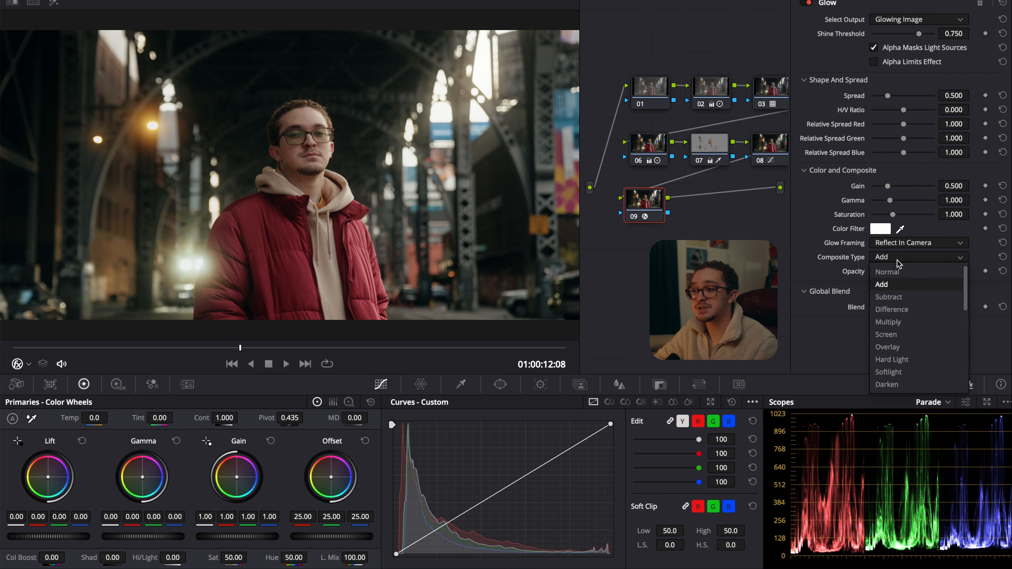
click(905, 373)
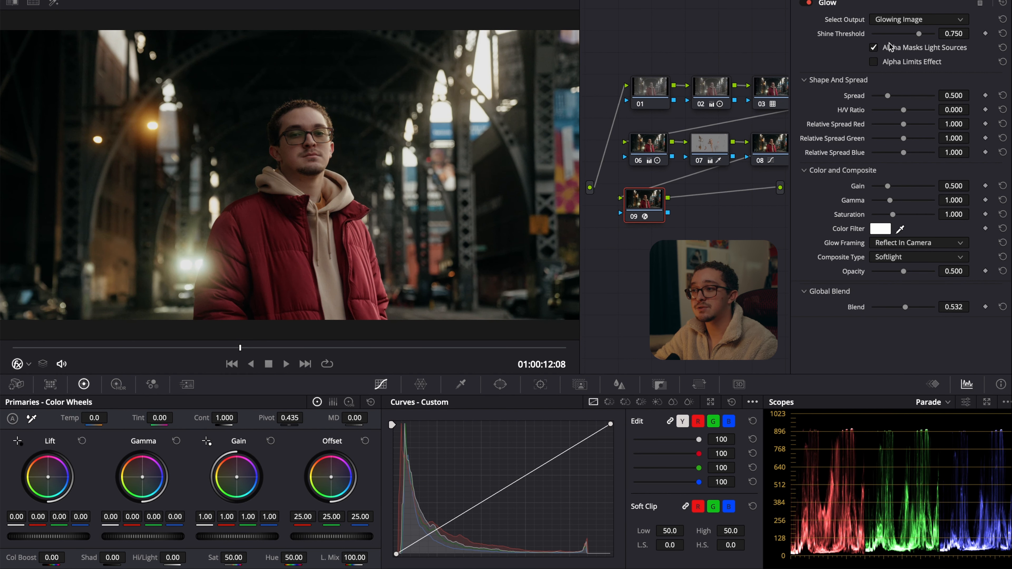
mouse_move(886, 35)
mouse_down()
mouse_move(874, 37)
mouse_move(886, 39)
mouse_up()
mouse_move(888, 96)
mouse_down()
mouse_move(862, 98)
mouse_move(886, 99)
mouse_up()
double_click(858, 99)
drag(888, 99, 885, 100)
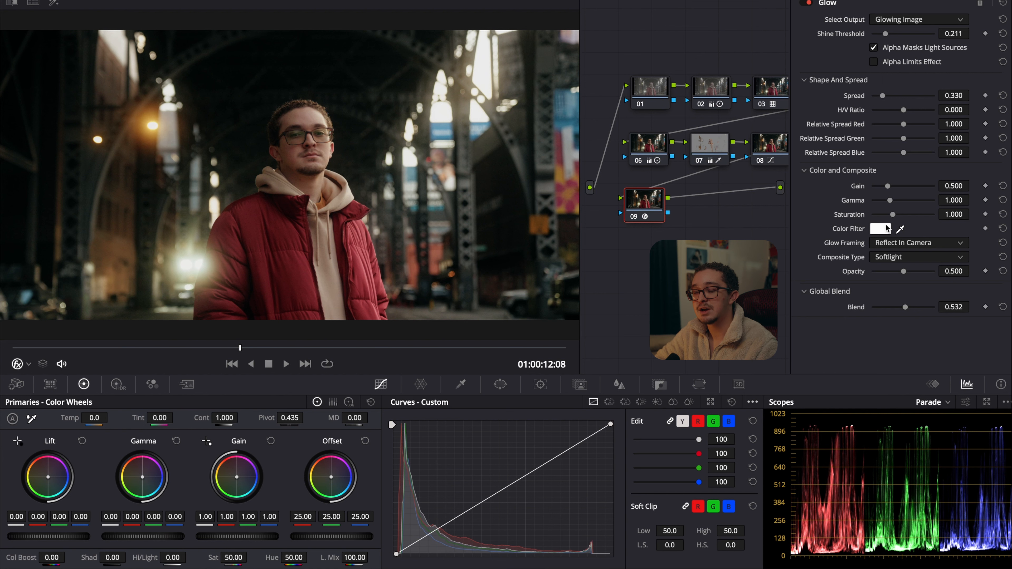
drag(886, 217, 889, 219)
click(940, 1)
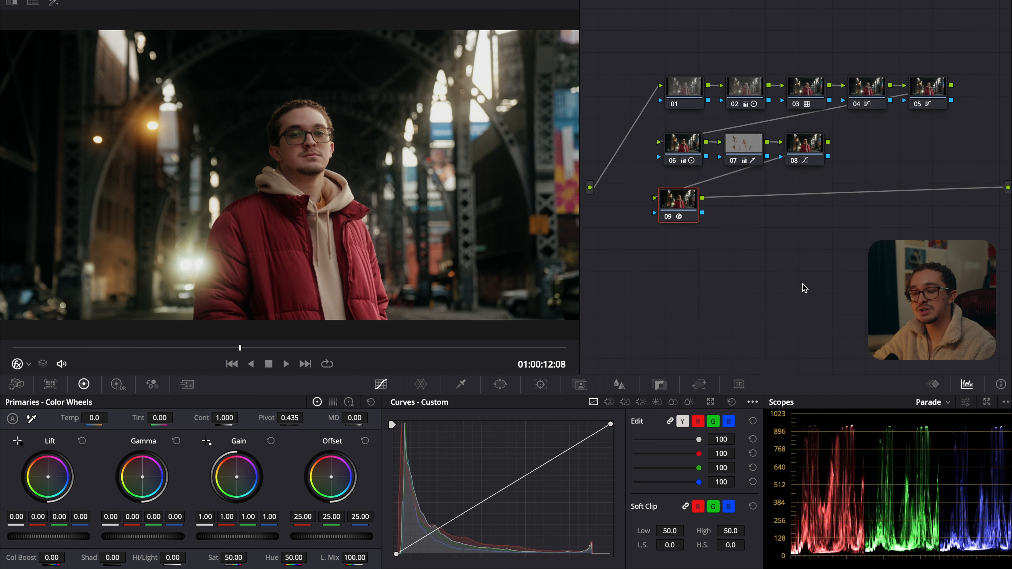
Toggle node 09 off and on to compare the image with and without the Glow effect.
key(ctrl+d)
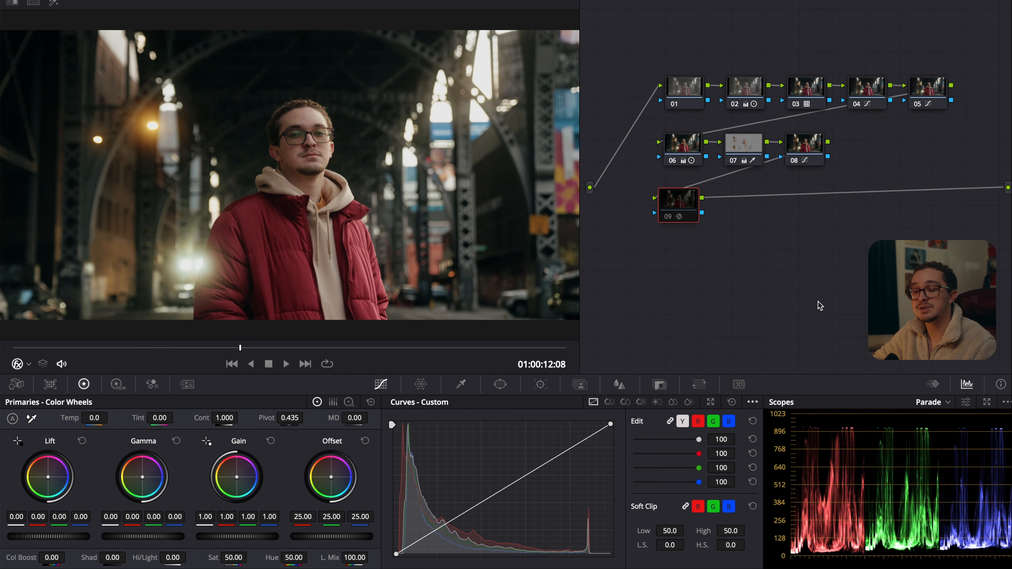
key(ctrl+d)
key(ctrl+d)
key(ctrl+d)
key(ctrl+d)
Add serial node 10 after node 09 and apply the Film Grain effect with the 16mm Archival Print preset.
key(alt+s)
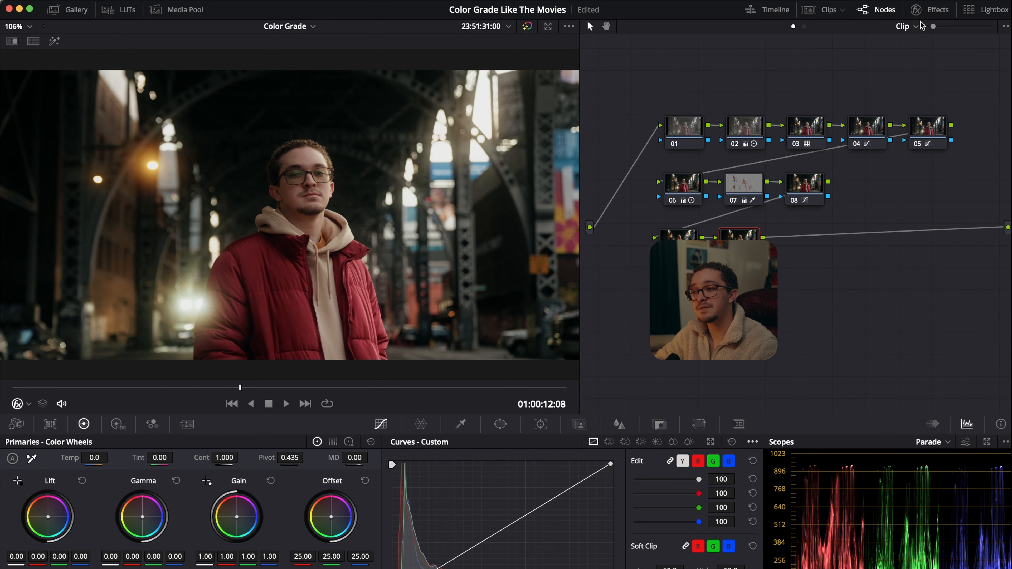
click(968, 9)
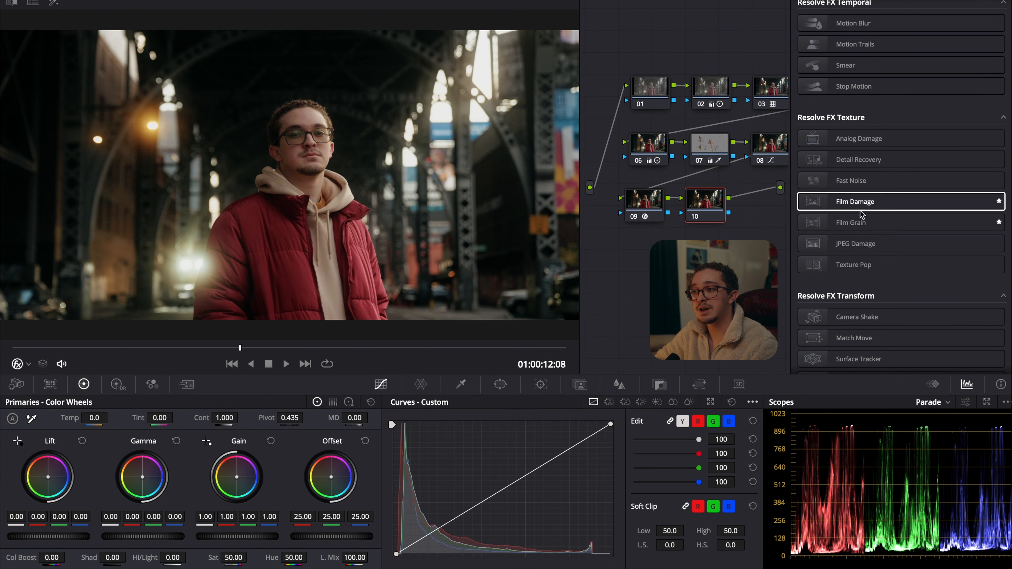
drag(864, 226, 704, 209)
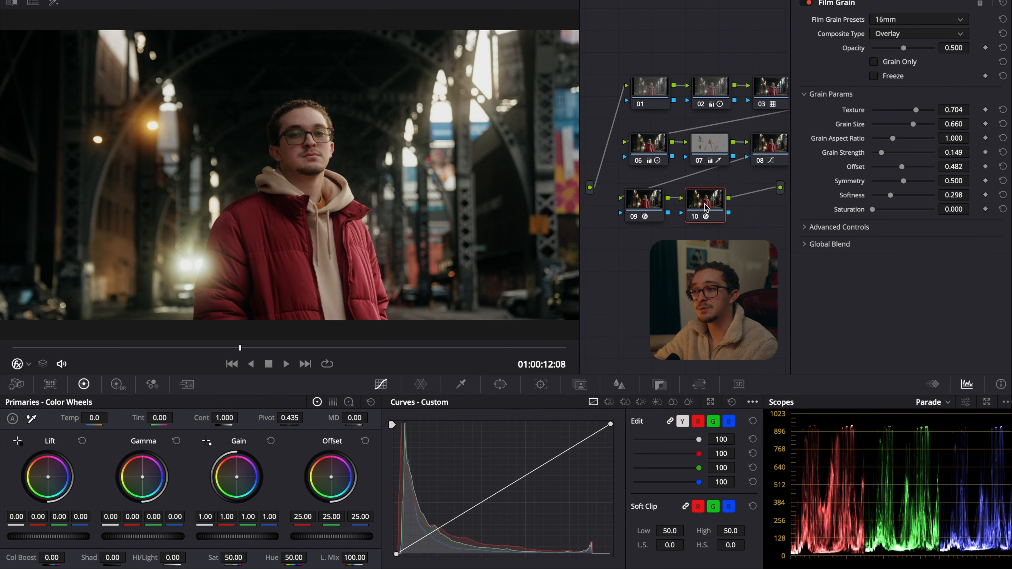
click(917, 19)
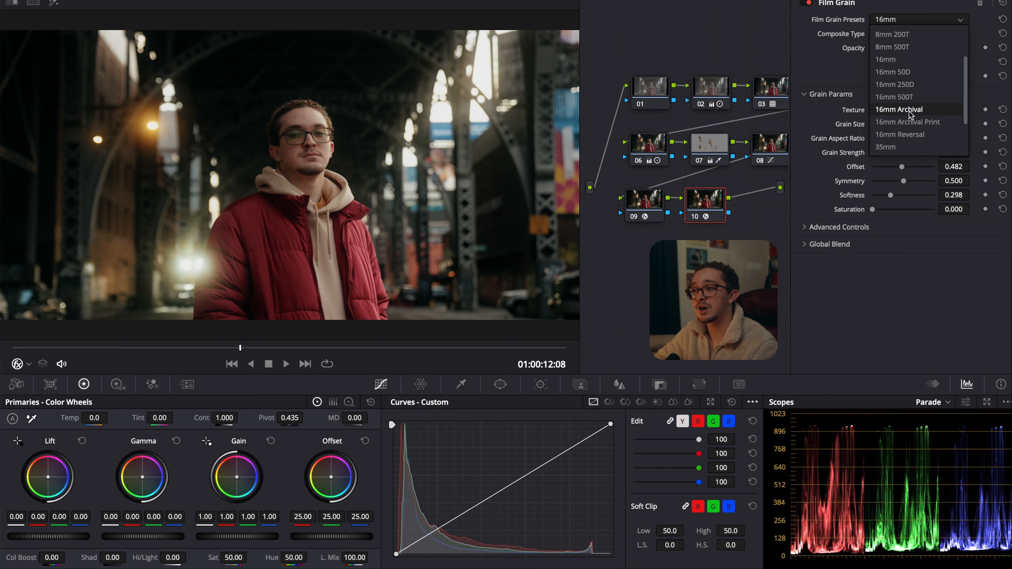
click(913, 122)
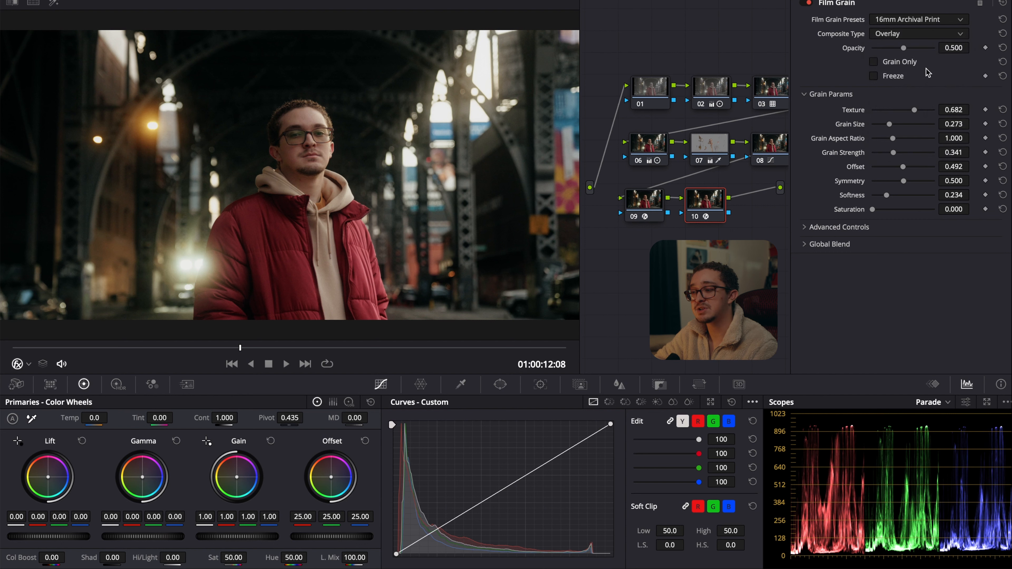
Set the film grain's strength to 0.303 and softness to 0.266, and raise its opacity slightly above 0.660.
click(914, 48)
drag(915, 49, 912, 48)
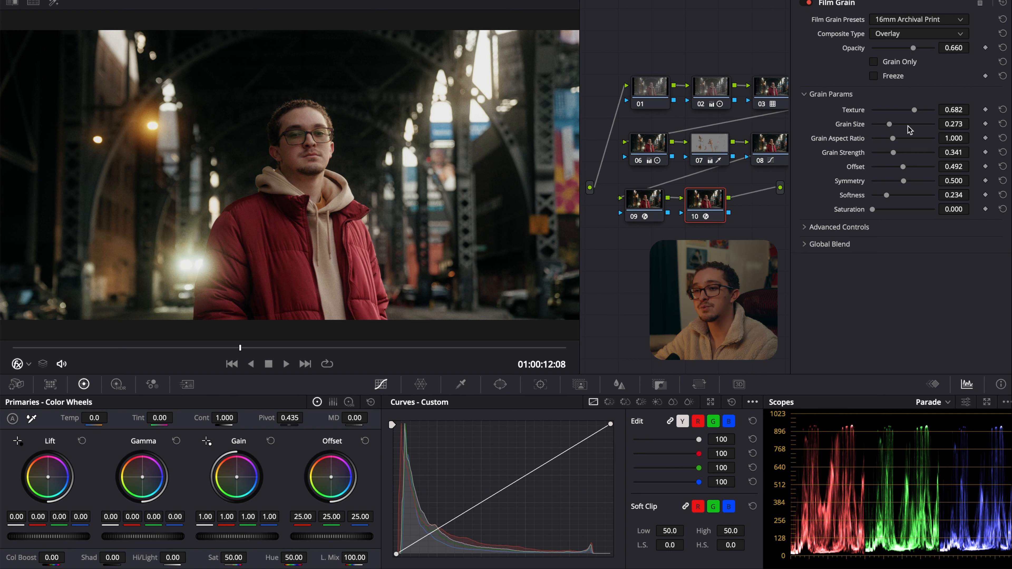
drag(890, 124, 894, 154)
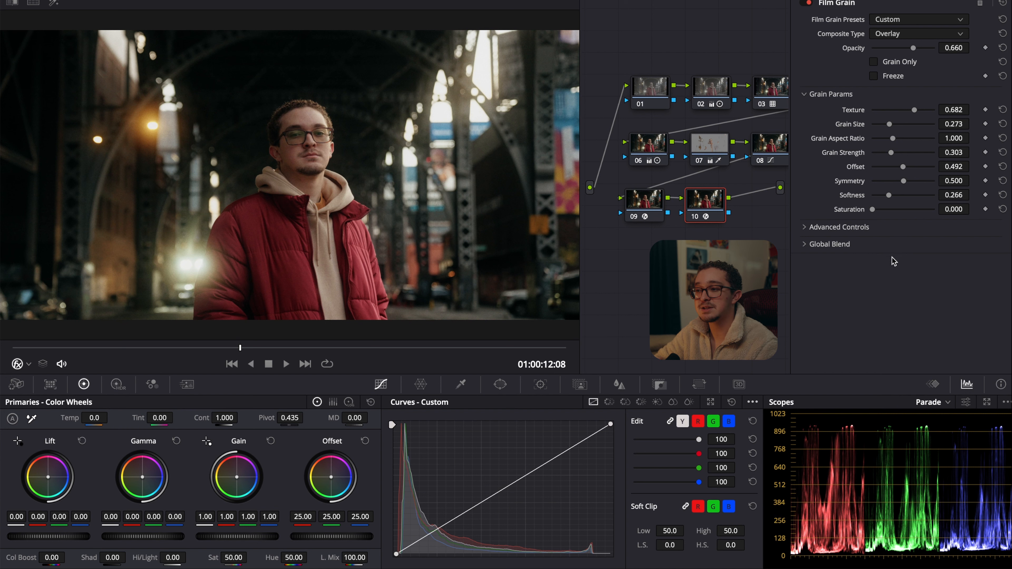
drag(914, 48, 918, 49)
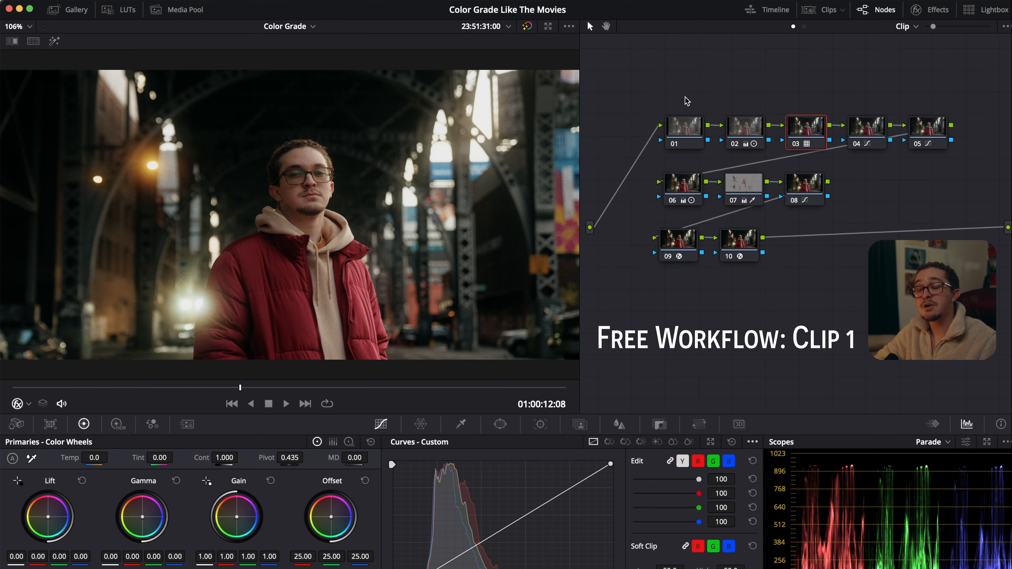
Apply clip 01's grade to clip 02 and park the playhead on the man in the red jacket.
drag(662, 89, 945, 220)
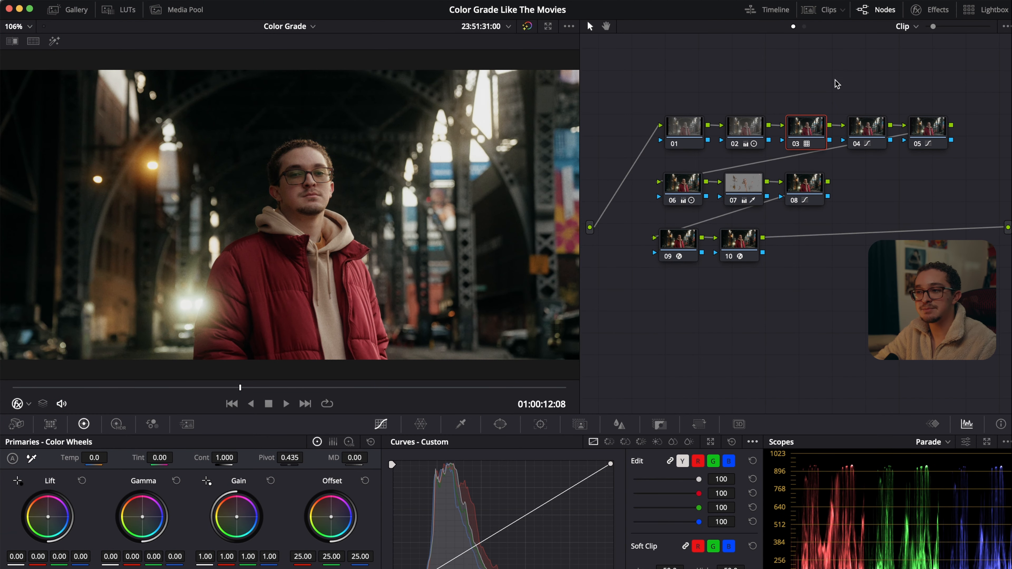
click(830, 10)
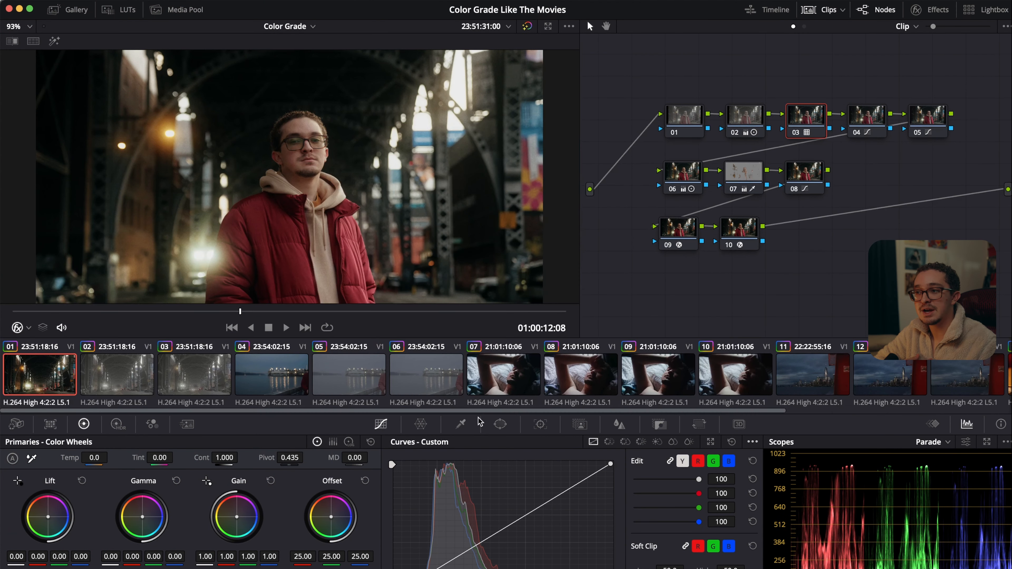
click(121, 378)
right_click(43, 381)
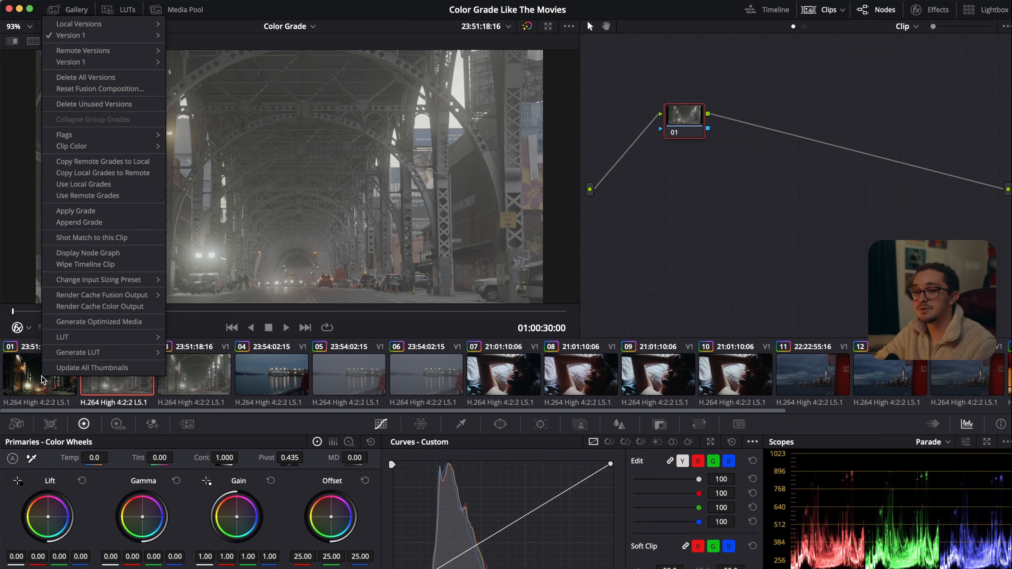
click(91, 211)
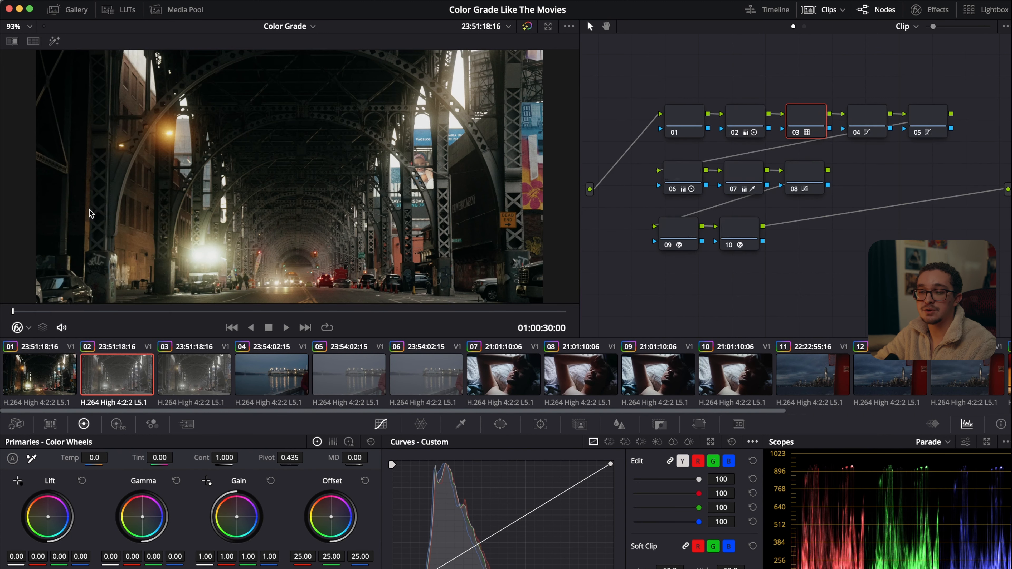
click(214, 311)
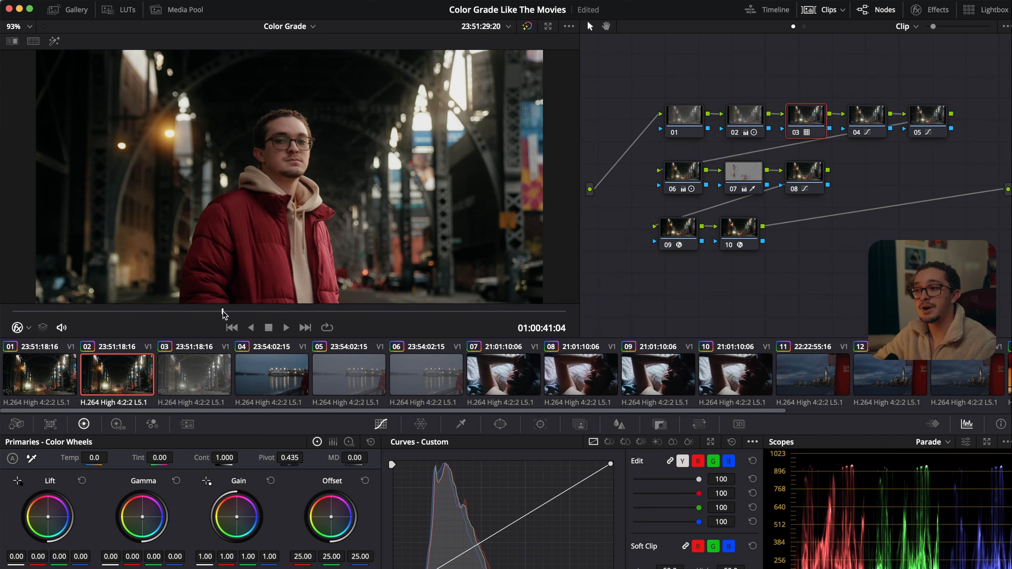
drag(214, 311, 209, 311)
click(818, 17)
Remove the LUT from node 03 and apply the Color Space Transform effect to that node.
right_click(804, 132)
click(806, 134)
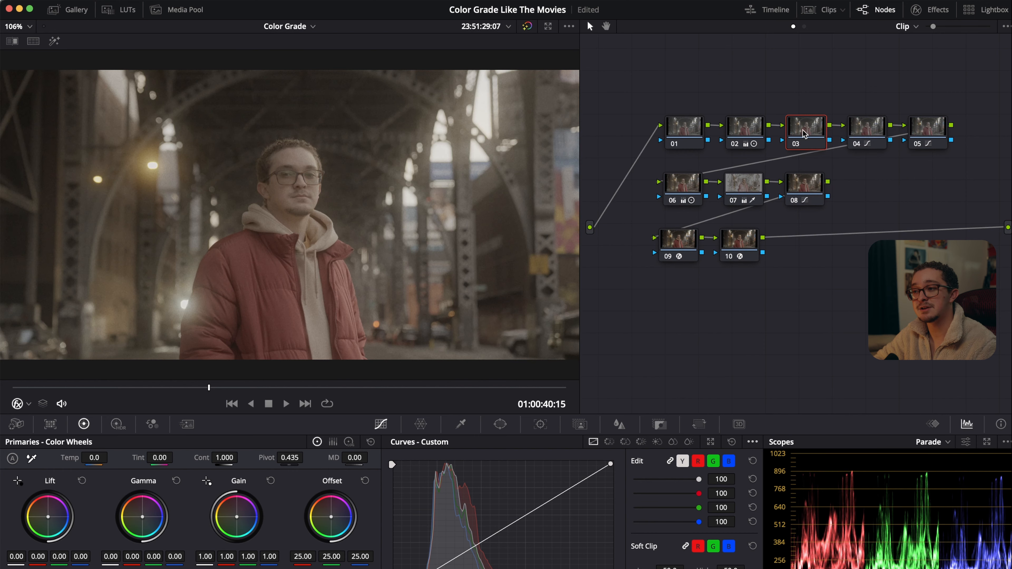
click(930, 9)
scroll(901, 237, up, 15)
scroll(902, 223, up, 5)
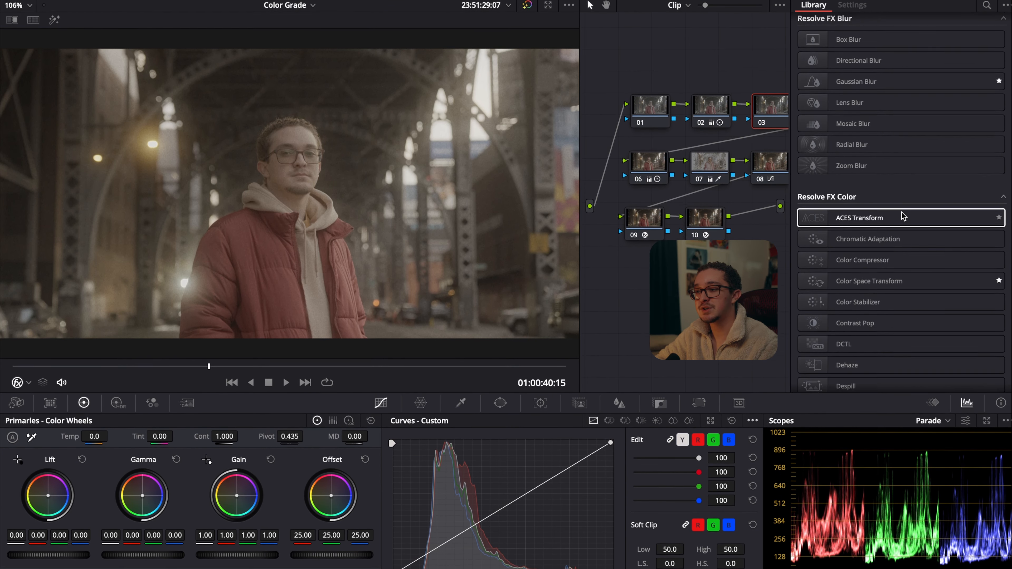
scroll(902, 224, down, 2)
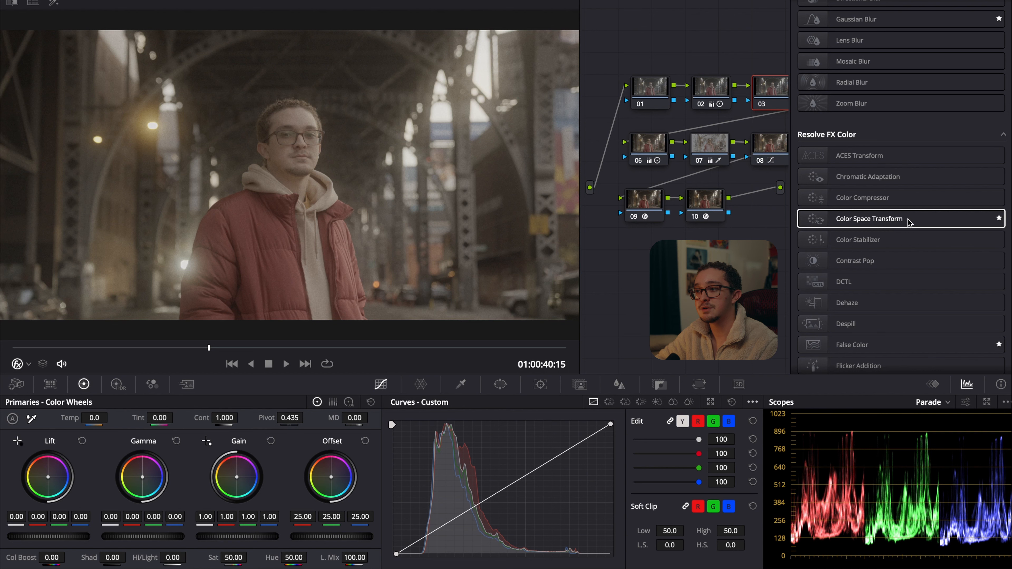
drag(909, 223, 772, 91)
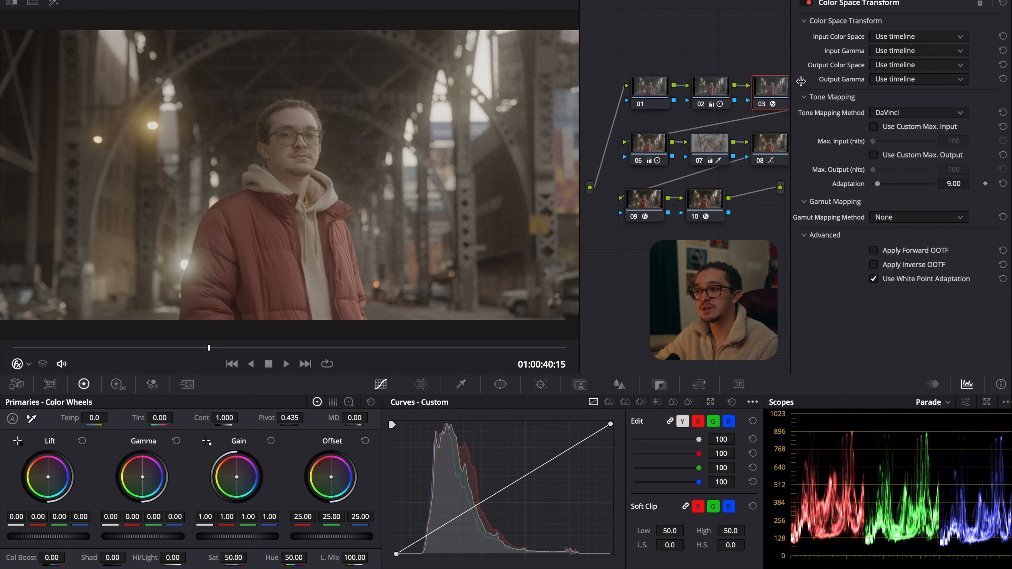
Set the Color Space Transform's input color space to Sony S-Gamut3.Cine and input gamma to Sony S-Log3.
click(896, 37)
scroll(923, 100, down, 10)
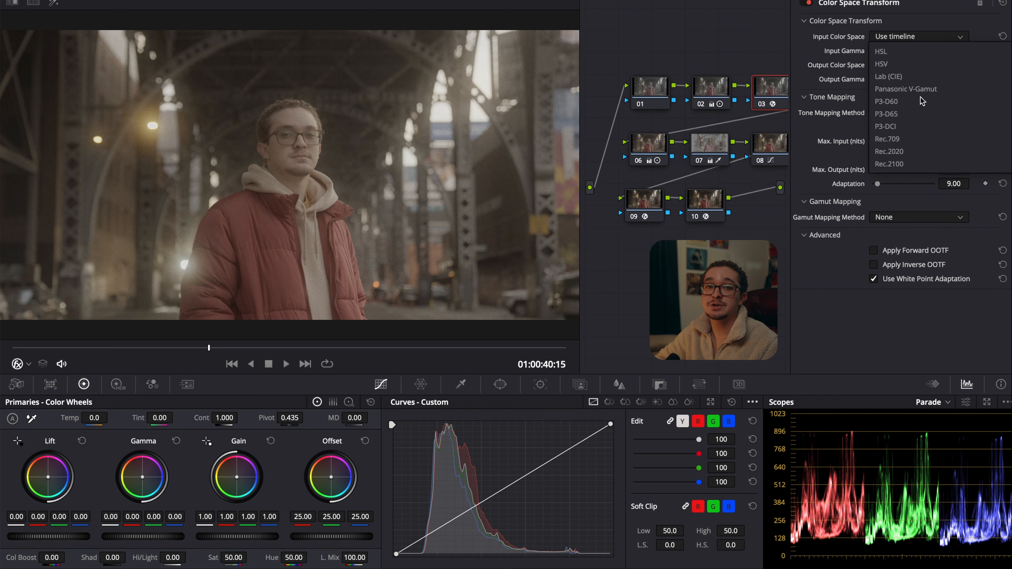
scroll(922, 101, down, 3)
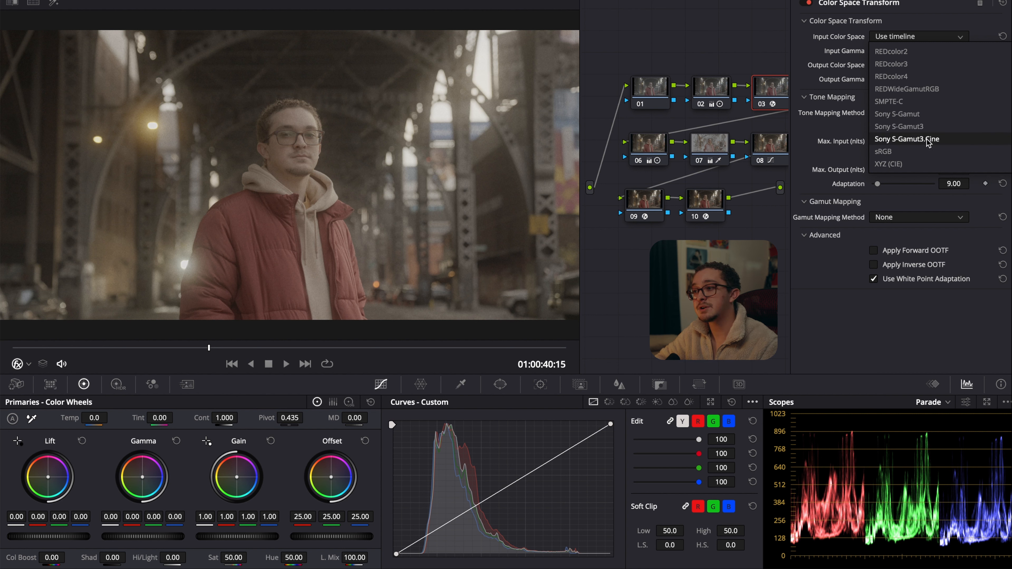
click(952, 143)
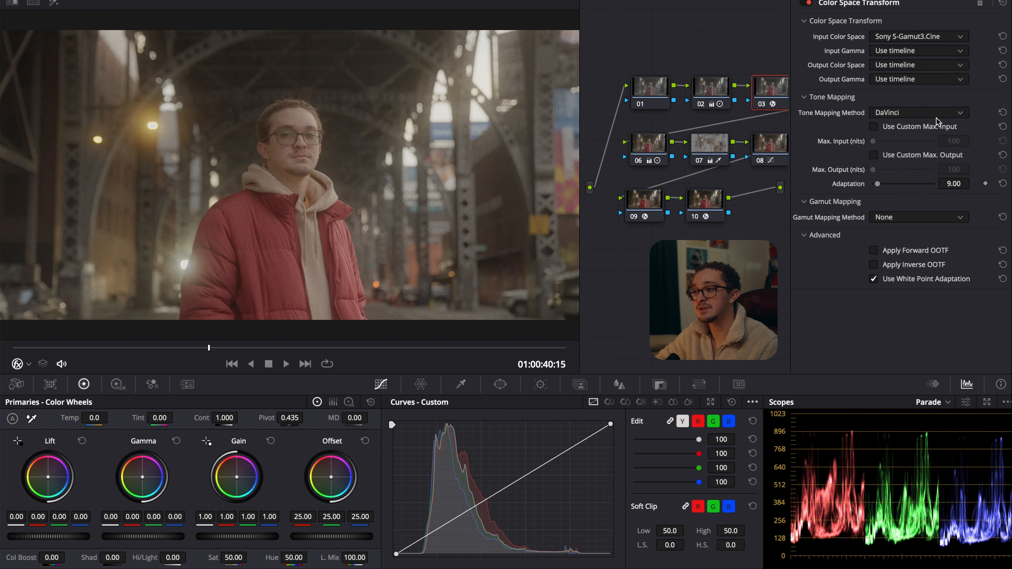
click(895, 51)
scroll(918, 118, down, 6)
scroll(919, 118, down, 8)
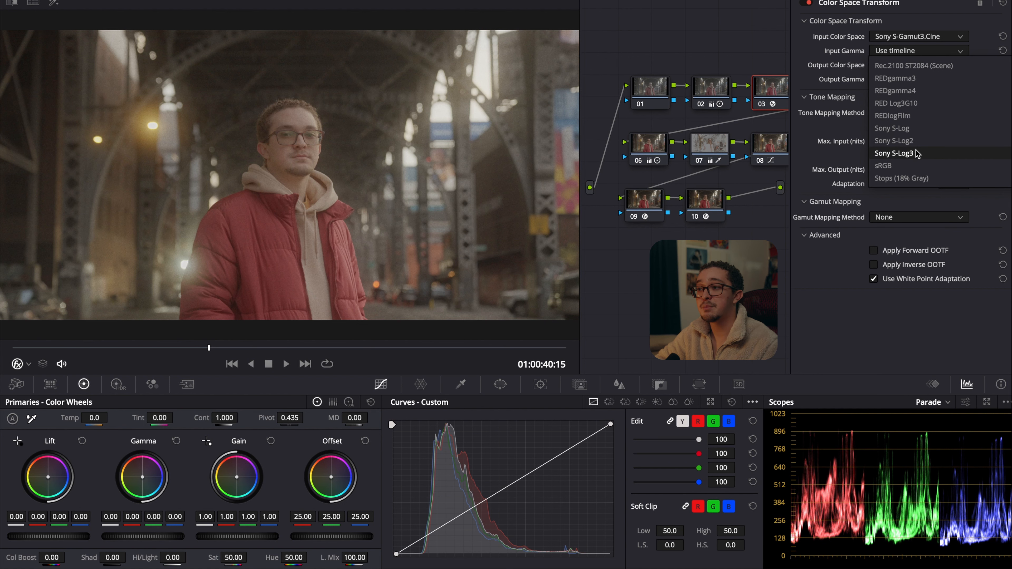
click(894, 153)
Set the Color Space Transform's output color space to Rec.709 and choose a specific output gamma instead of the timeline's.
click(916, 64)
scroll(920, 129, down, 5)
scroll(920, 130, down, 8)
click(901, 118)
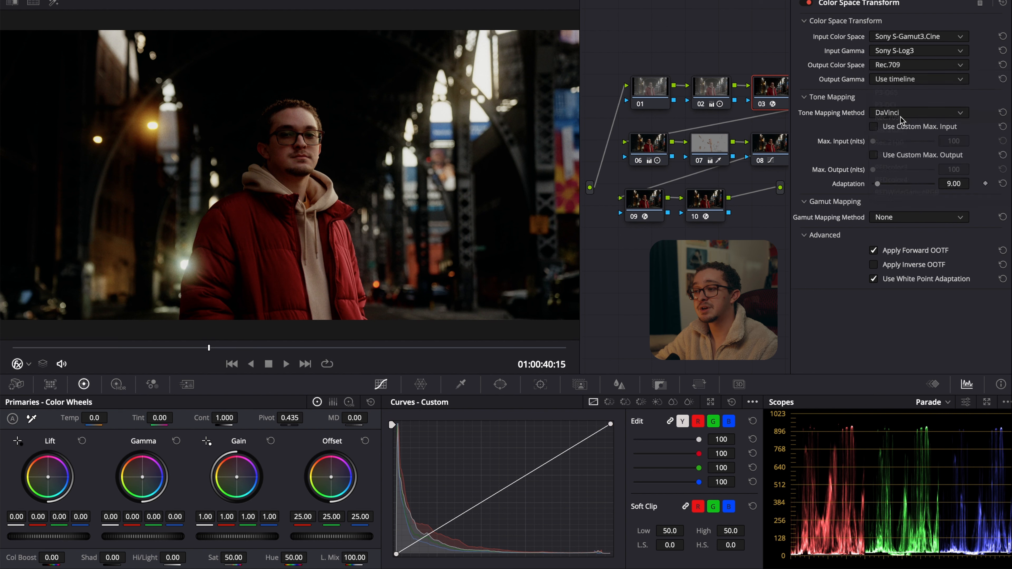
click(895, 80)
scroll(924, 183, down, 6)
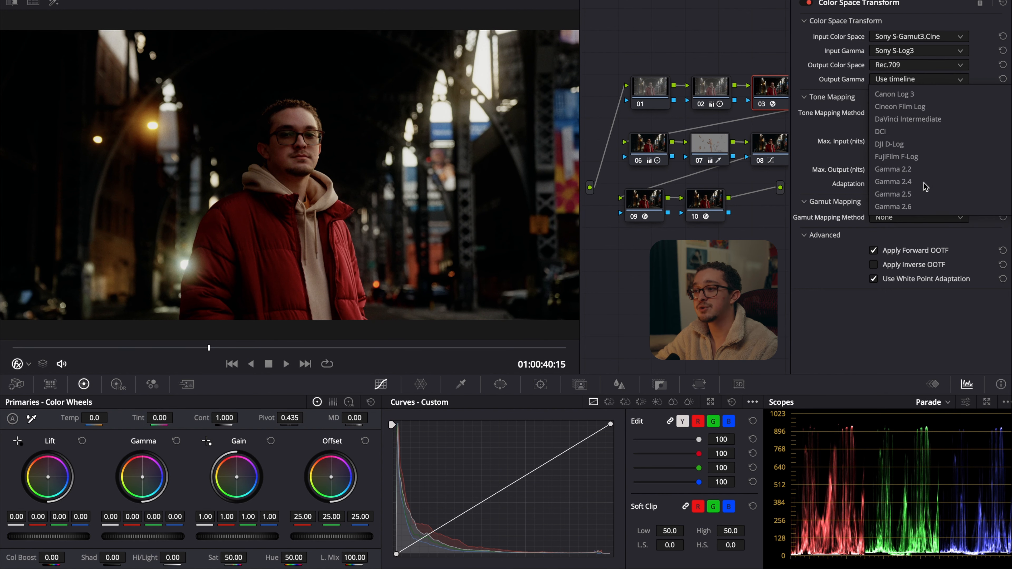
scroll(913, 155, down, 5)
click(893, 144)
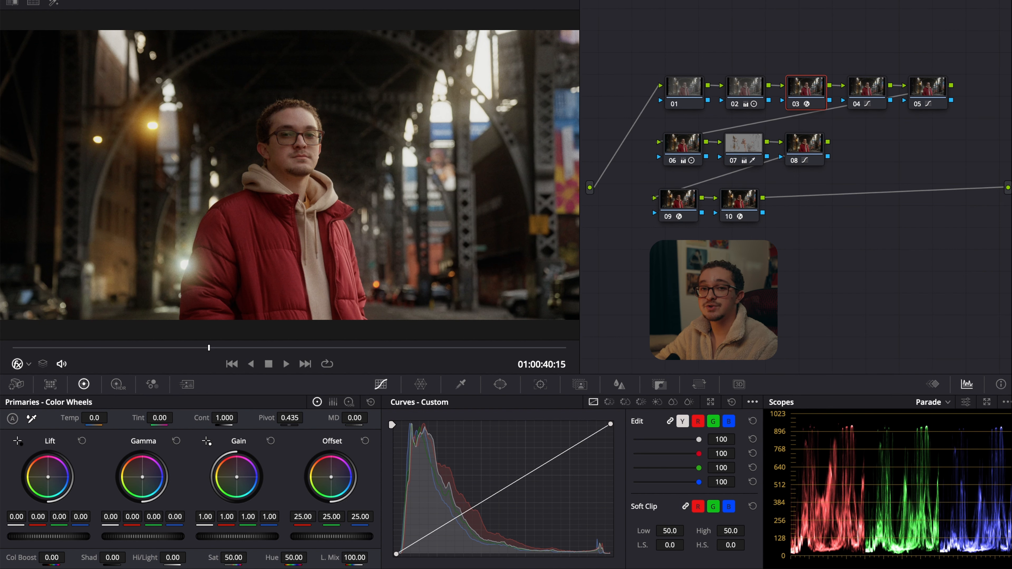
Lower the red saturation to 0.91 on node 05's Hue Vs Sat curve.
click(935, 91)
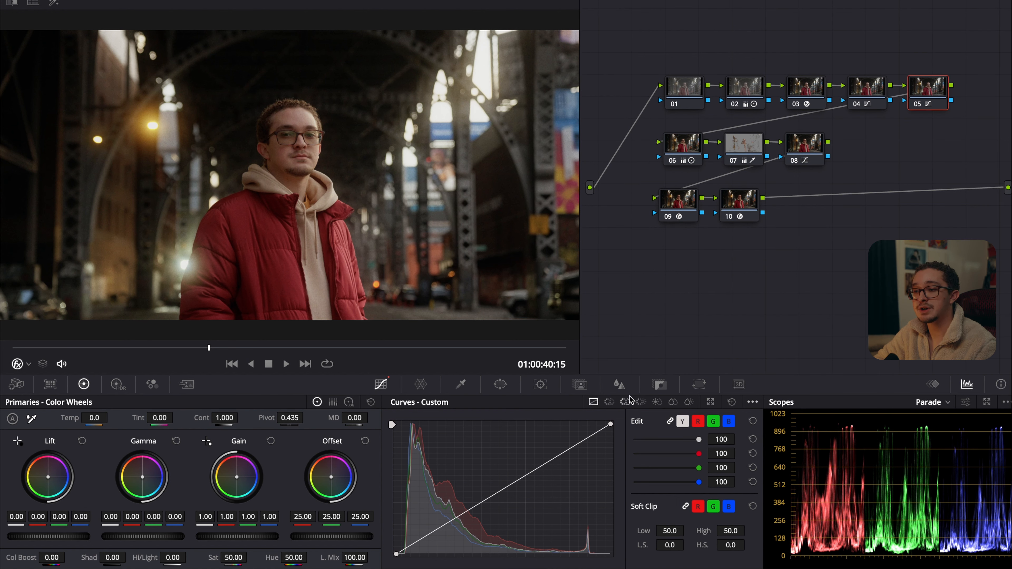
click(609, 402)
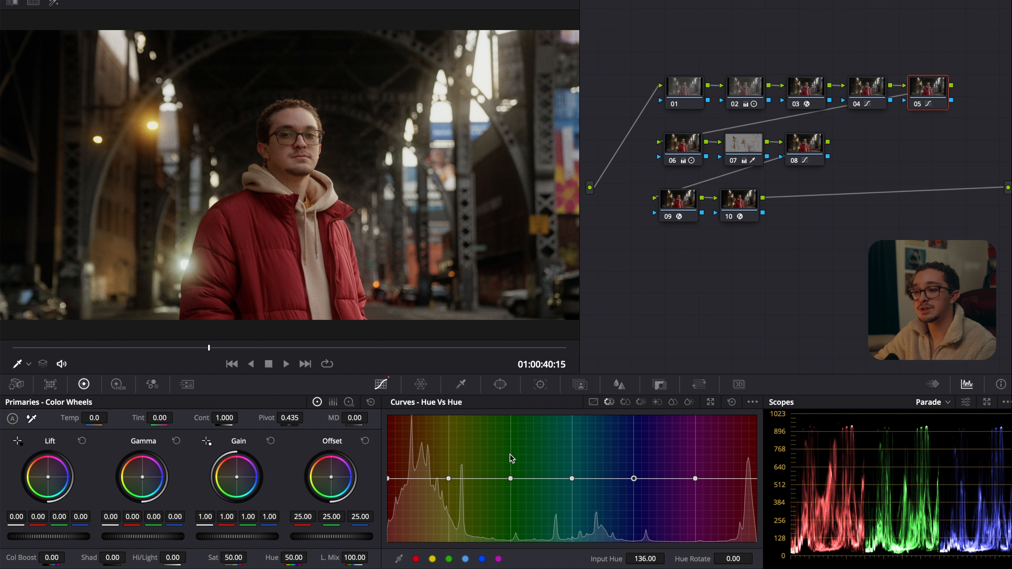
click(626, 402)
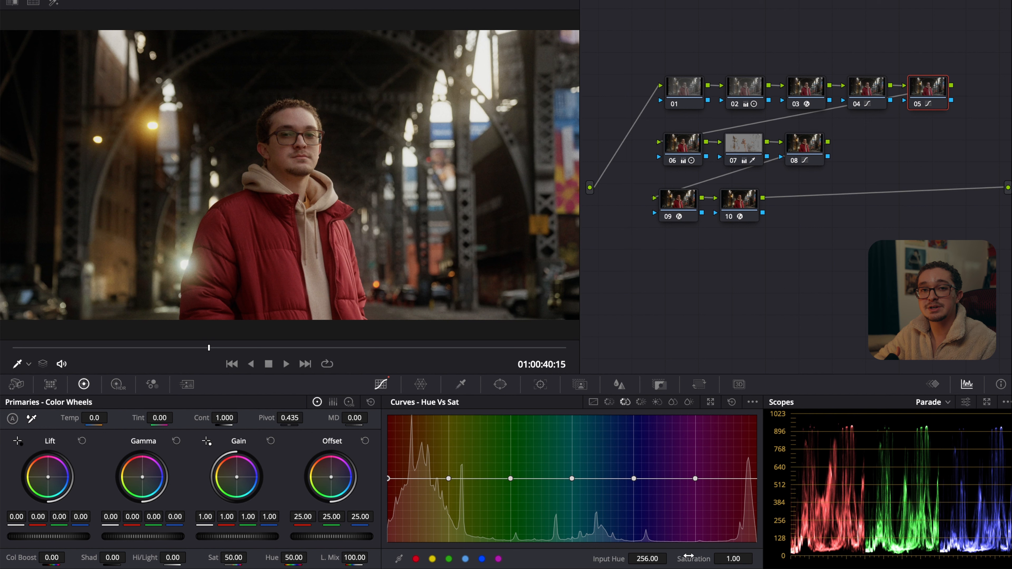
drag(388, 480, 388, 484)
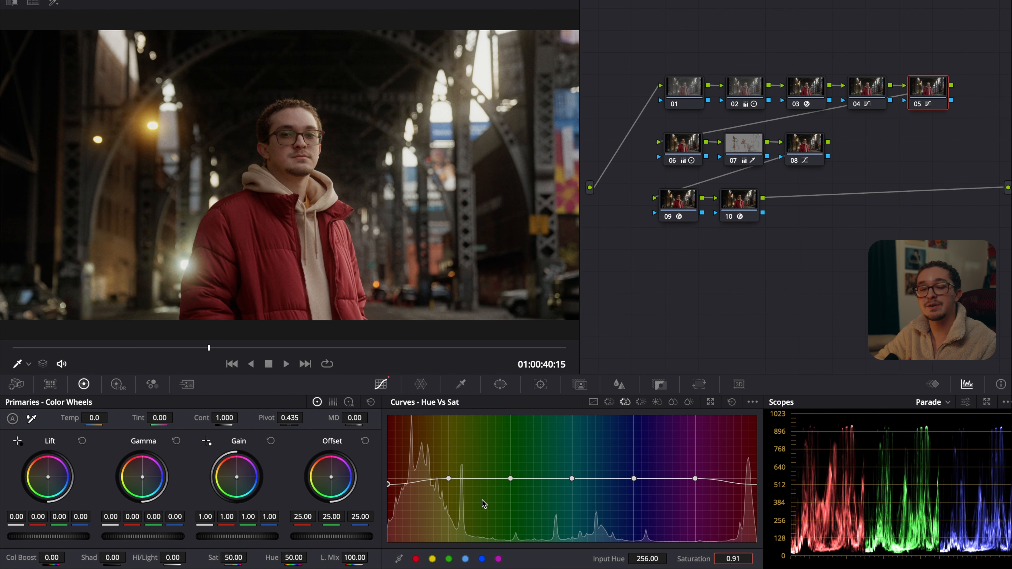
Set the yellow point's hue rotation to 5.90 on node 05's Hue Vs Hue curve, and return to Hue Vs Sat.
click(434, 560)
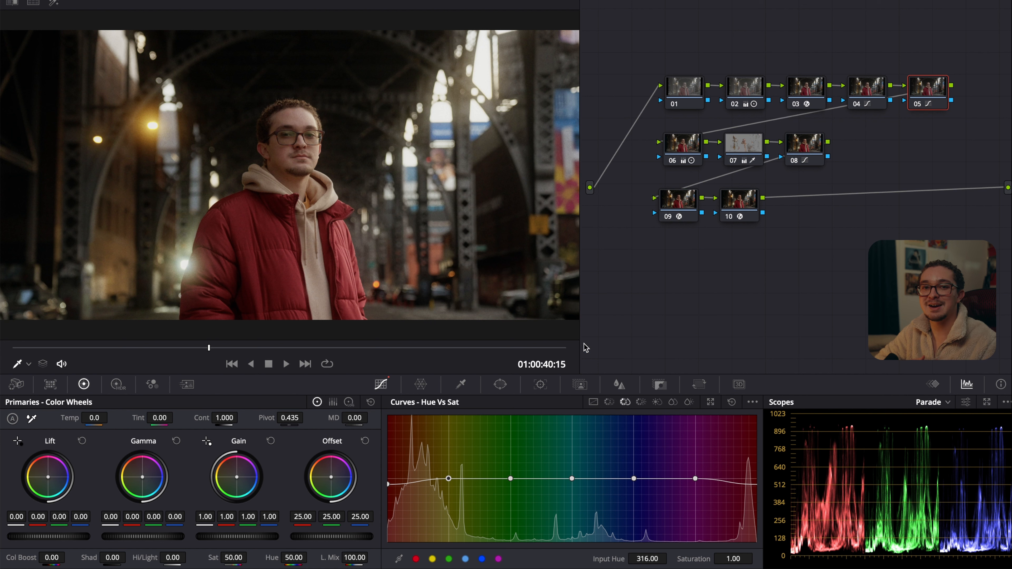
click(608, 402)
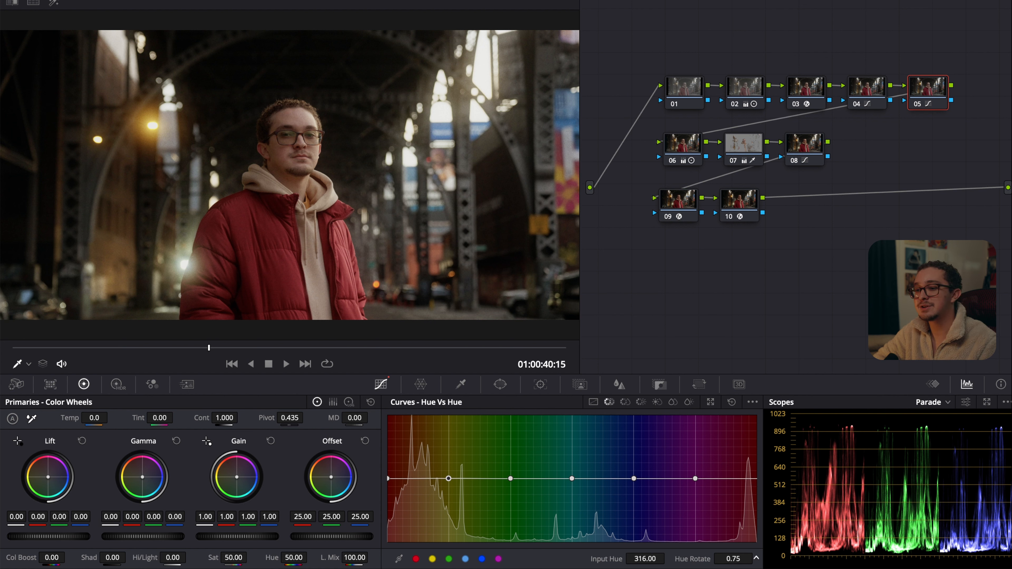
drag(733, 559, 742, 558)
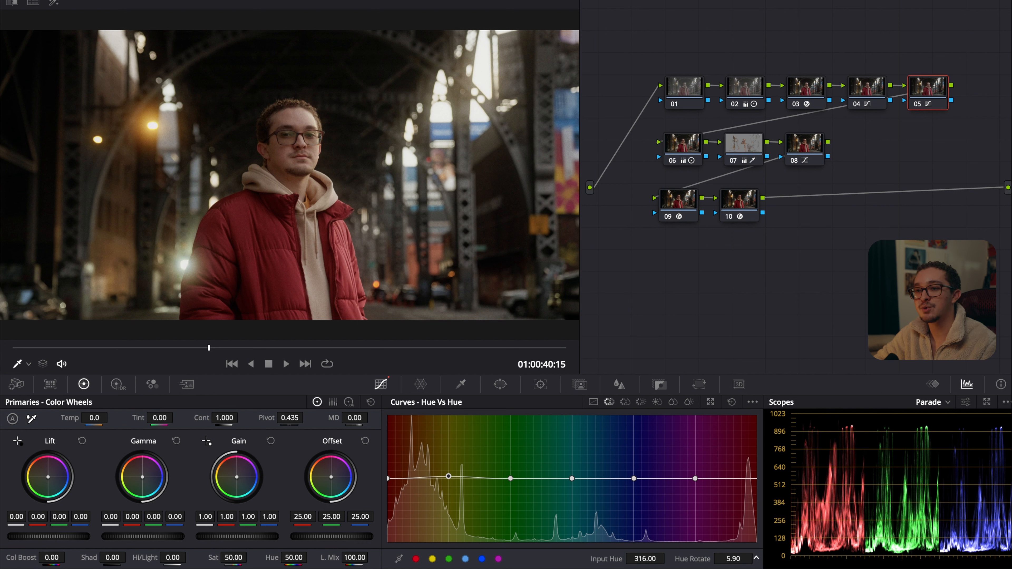
click(625, 402)
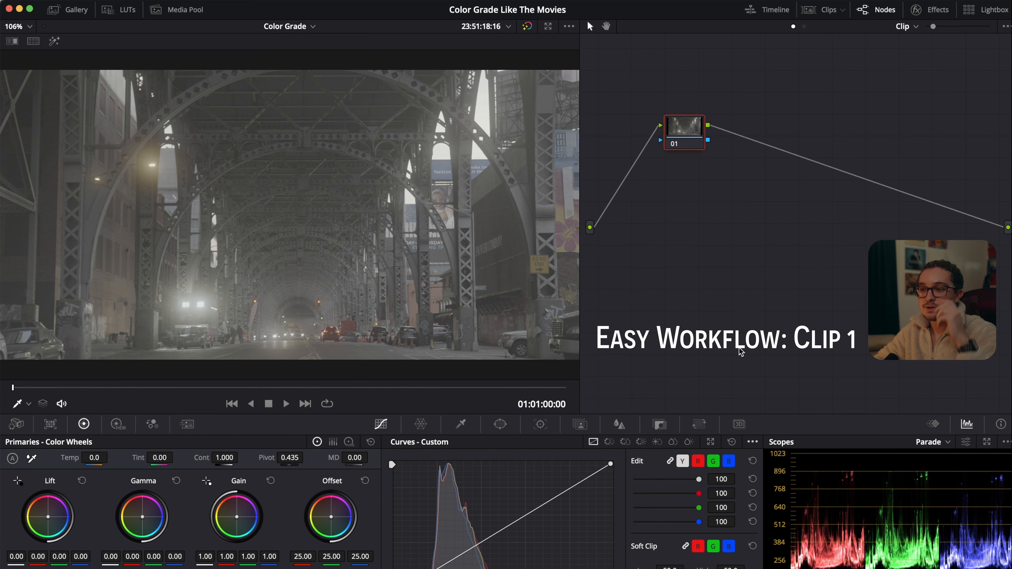
Add three serial nodes after node 01 on the ungraded street clip and select node 02.
key(alt+s)
key(alt+s)
key(alt+s)
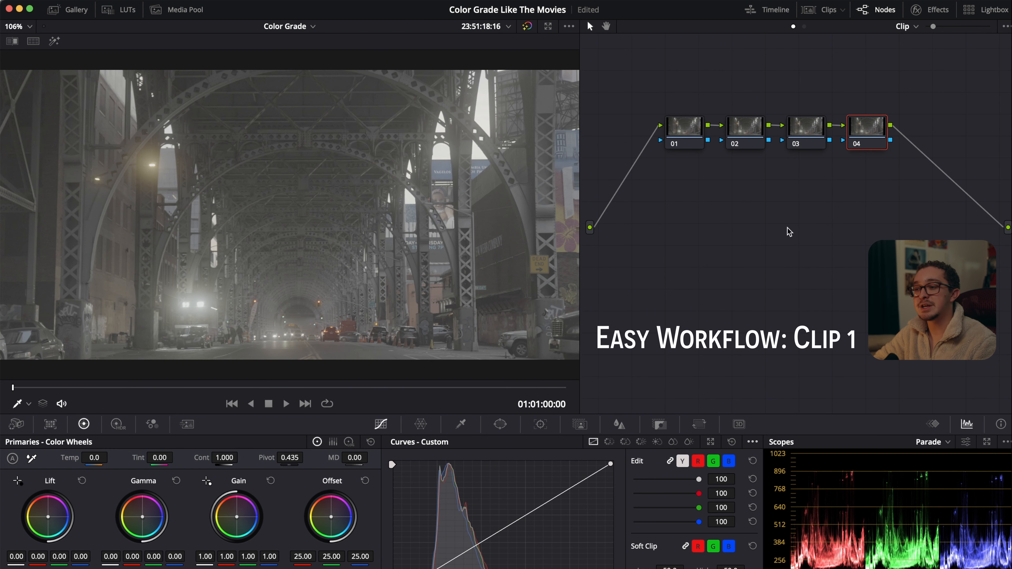
click(748, 128)
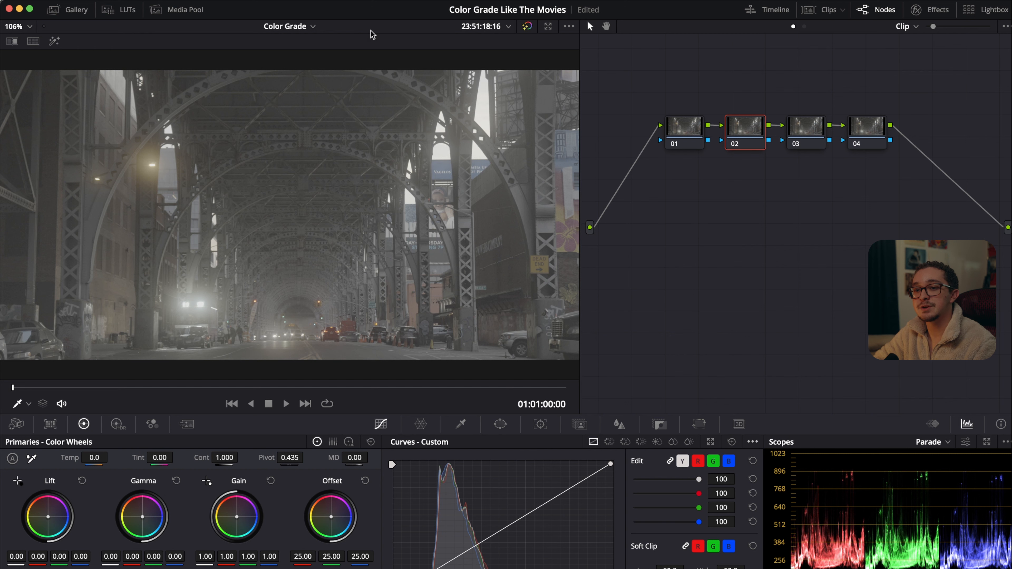
Apply the Tungsten A7s3 LUT from the Phantom SLog3 collection to node 02.
click(117, 11)
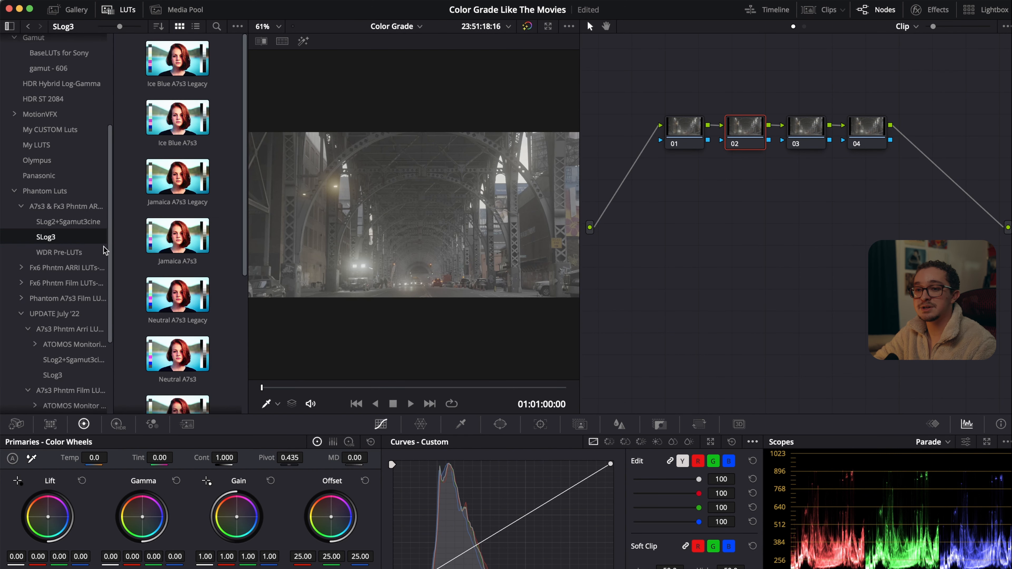
scroll(176, 259, down, 5)
double_click(174, 251)
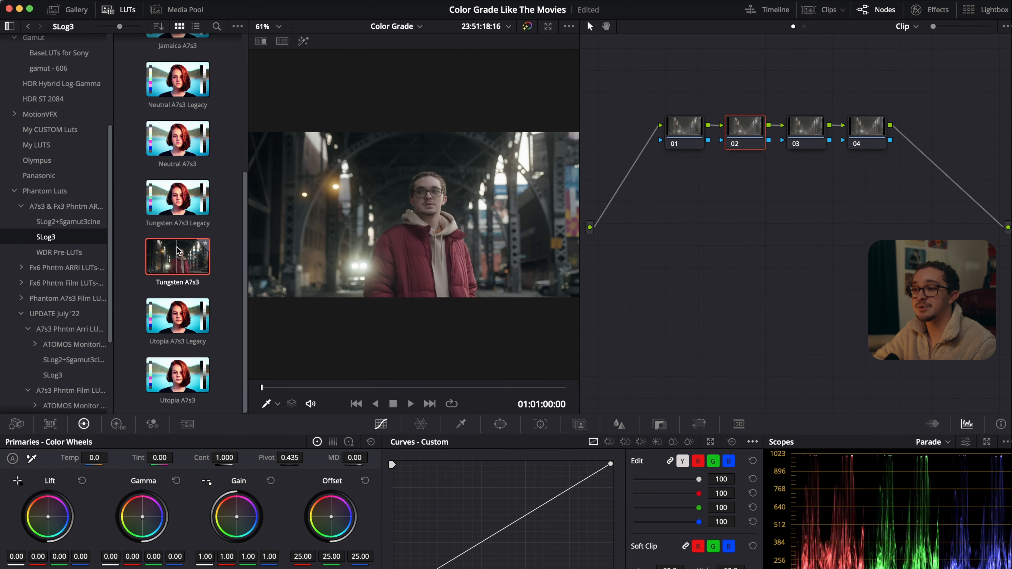
Select node 03 and open the gamut - 606 LUT collection, trying the 606 - Belmont look.
click(807, 126)
scroll(86, 208, up, 4)
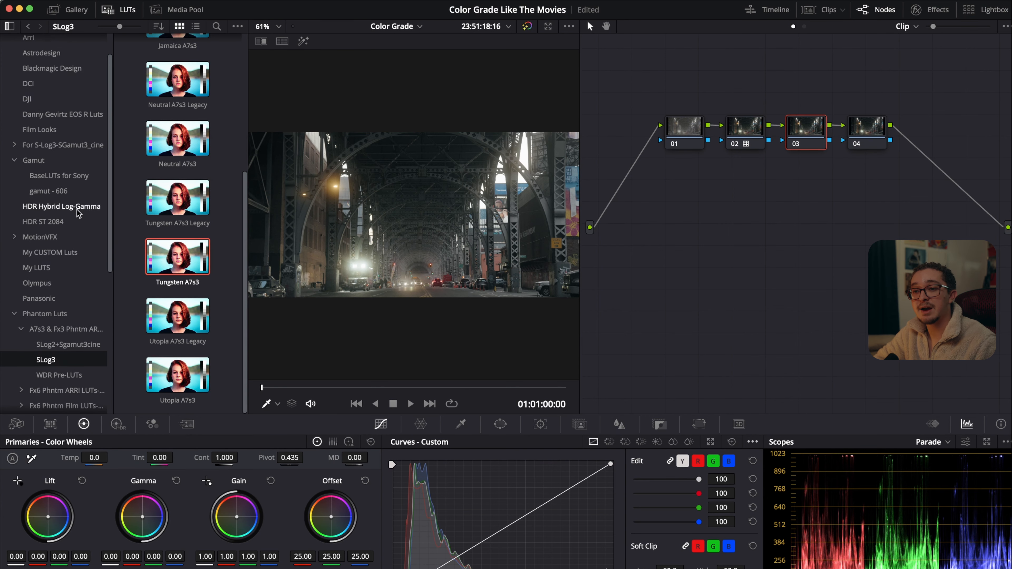
click(60, 165)
double_click(181, 119)
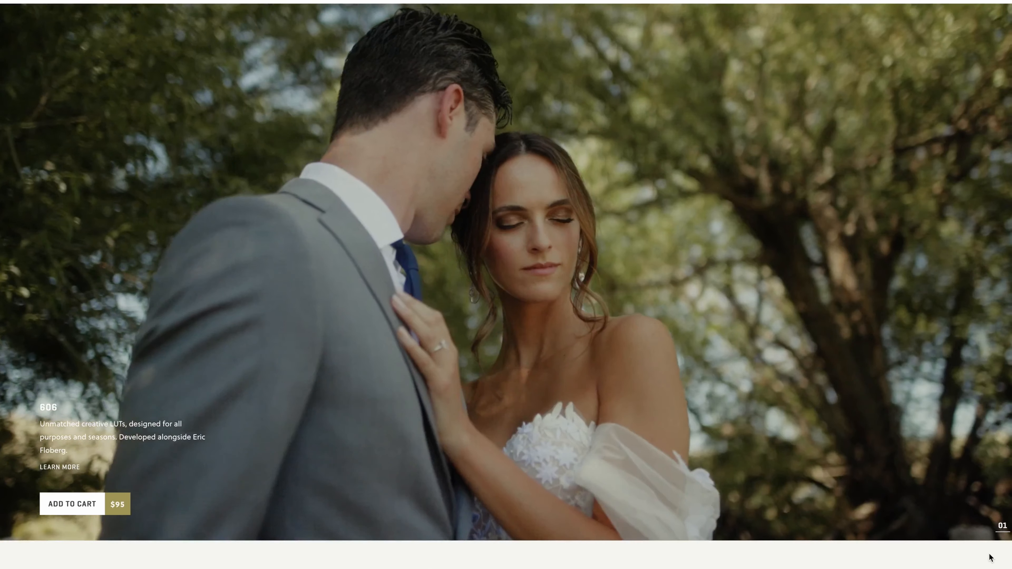
Look through the 606 creative LUTs and the Conversion LUTs on the LUT maker's website.
scroll(991, 558, down, 1)
scroll(991, 559, down, 8)
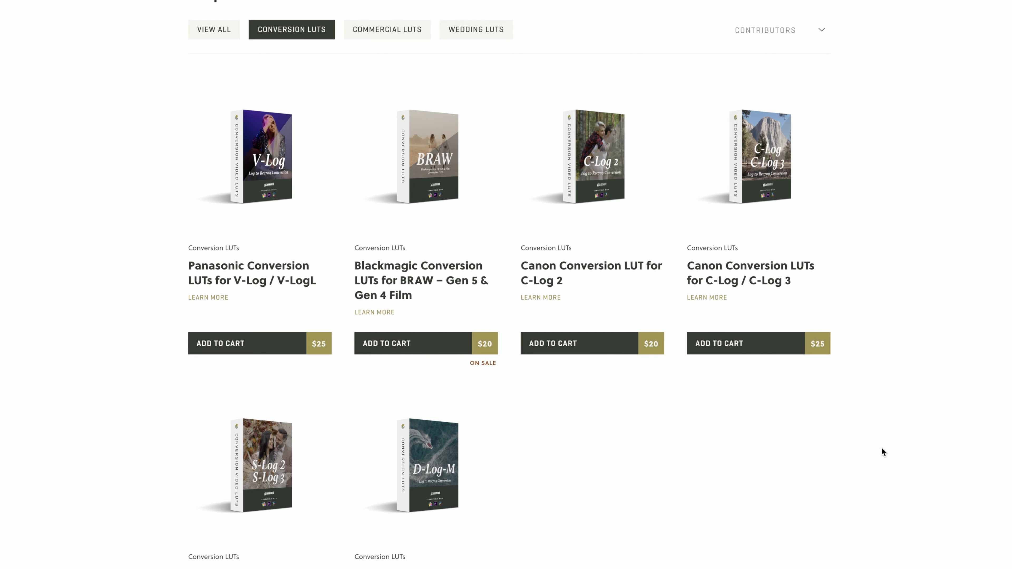
scroll(882, 449, down, 4)
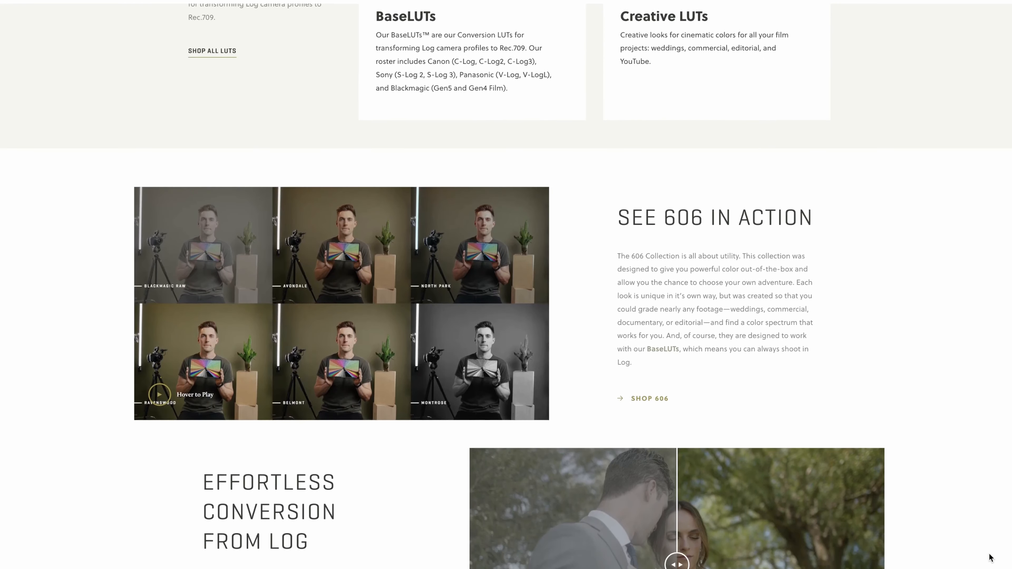
scroll(991, 559, down, 2)
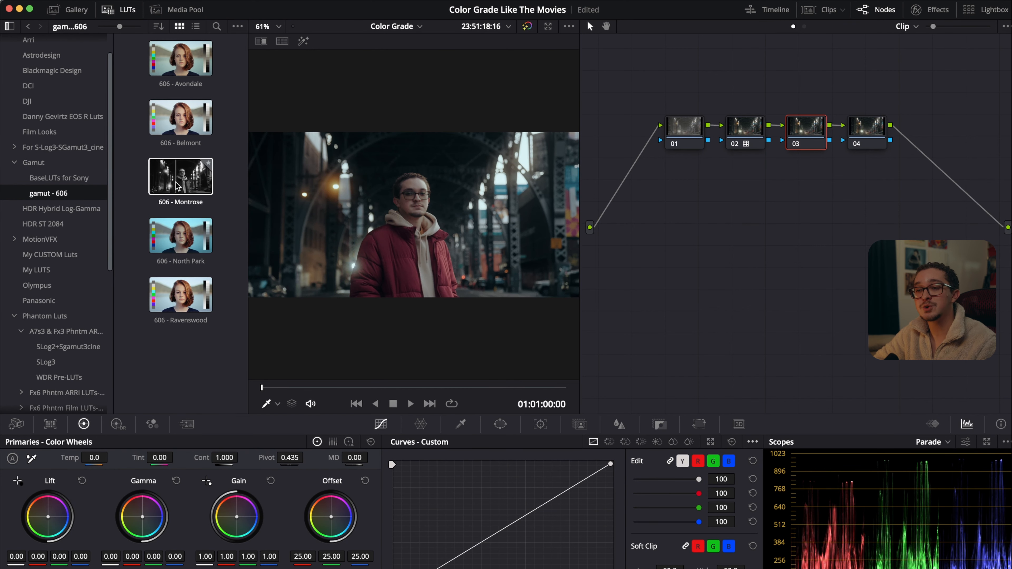
Apply the 606 - Avondale LUT to node 03.
double_click(179, 67)
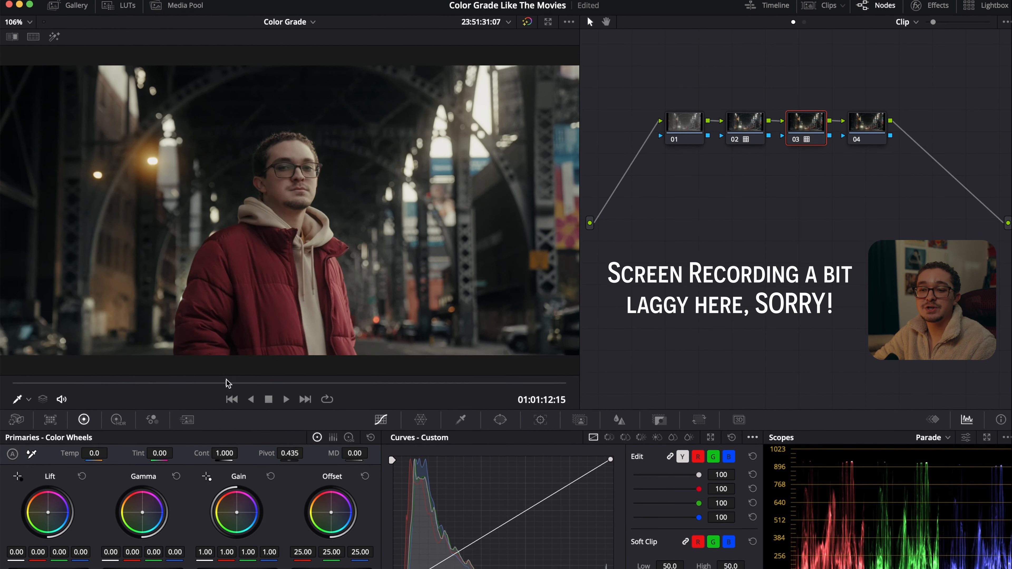
Raise the Gamma master level to 0.01 on node 01.
key(shift+semicolon)
key(shift+semicolon)
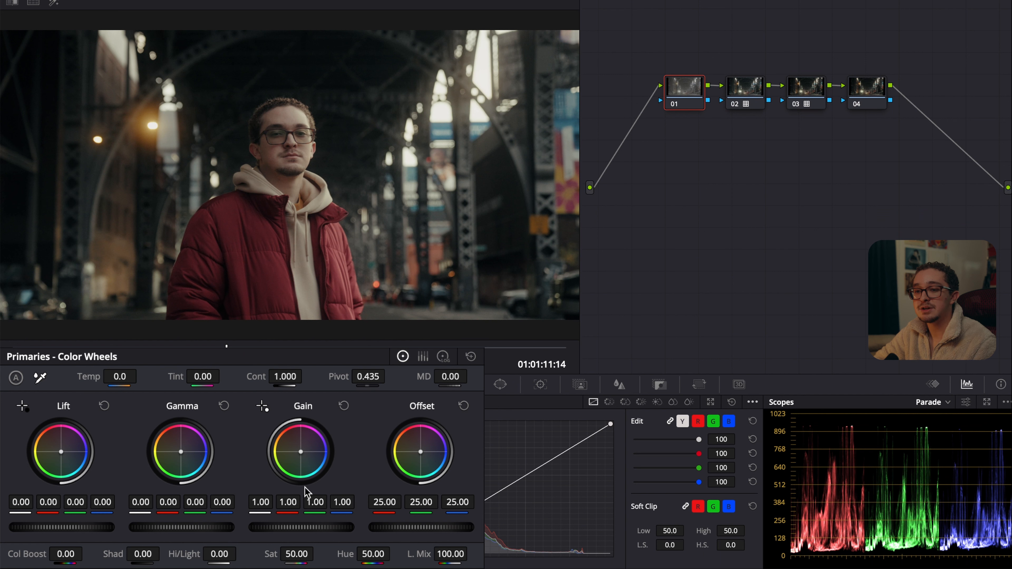
drag(213, 528, 217, 529)
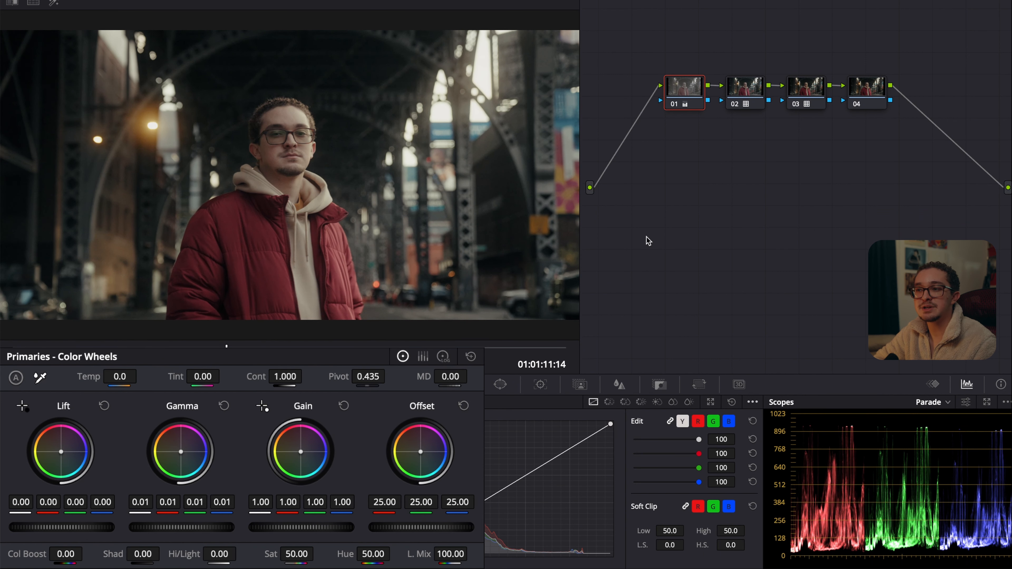
Move nodes 03 and 04 together into a second row beneath the first nodes.
click(864, 99)
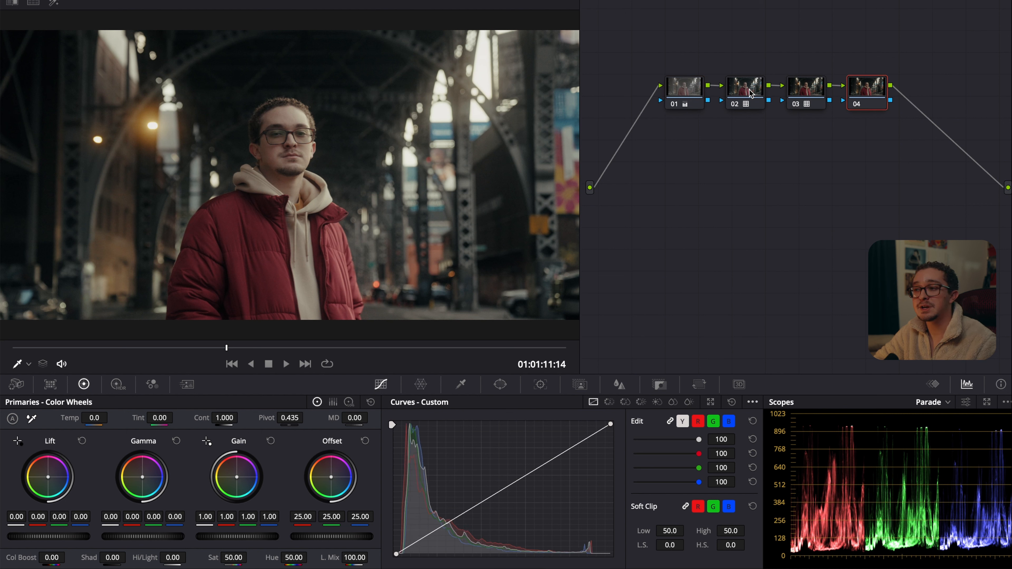
ctrl+click(806, 92)
drag(872, 98, 782, 191)
Insert a serial node after node 02 and paste the copied film look curve onto it.
click(749, 87)
key(alt+s)
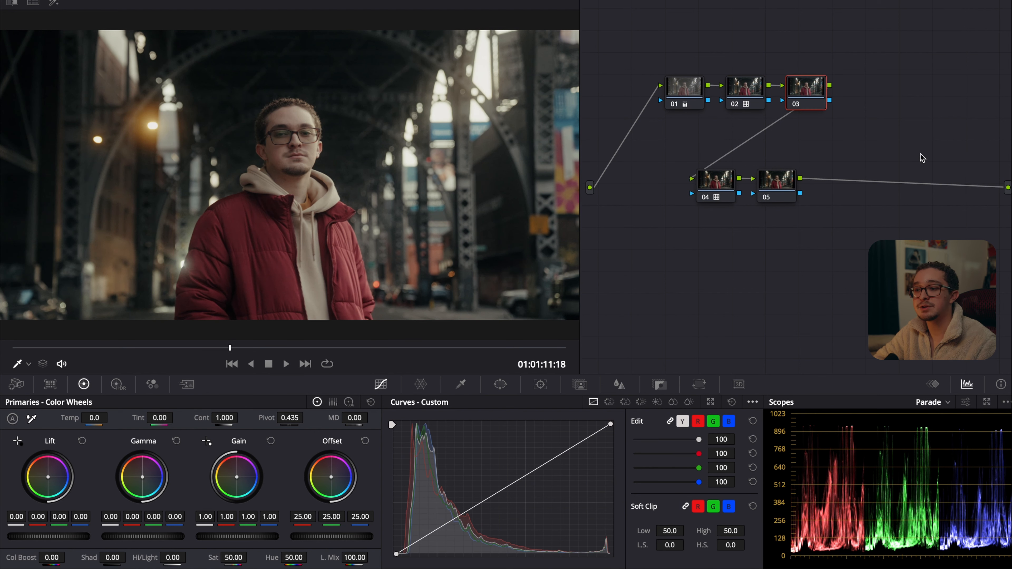
key(super+v)
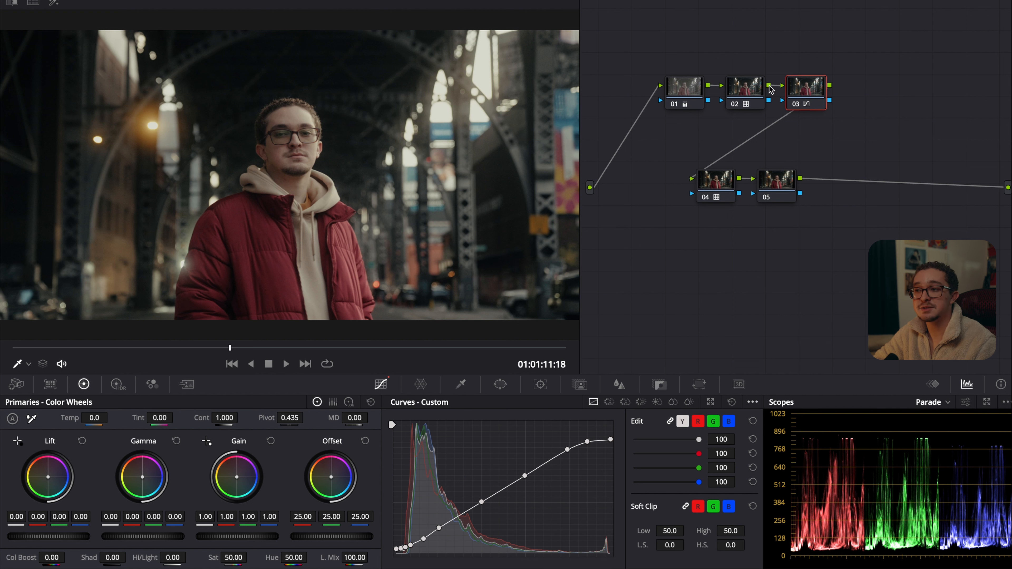
Try lowering the Key Output gain of LUT node 04 to 0.834, and reset it.
click(685, 91)
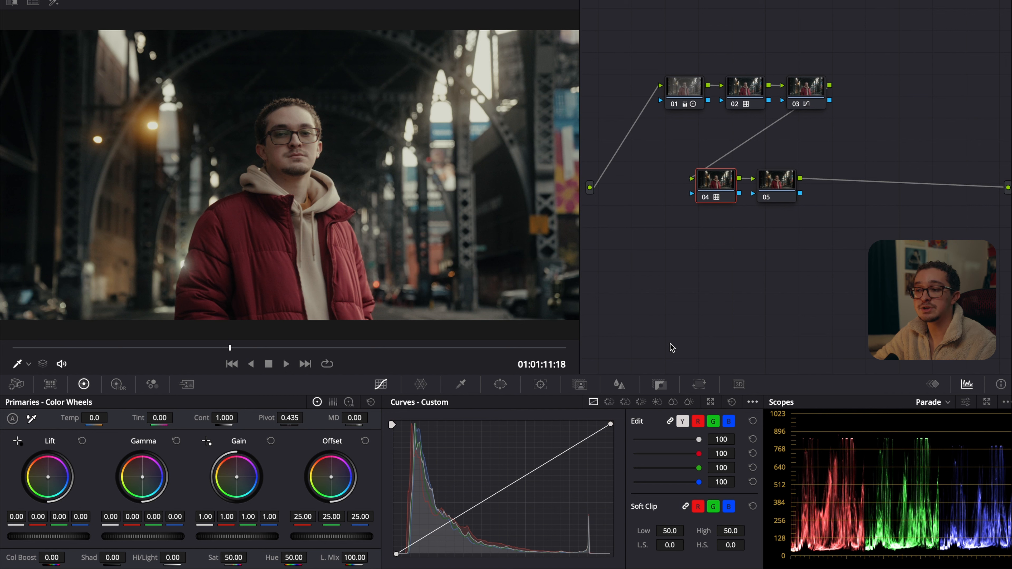
click(660, 384)
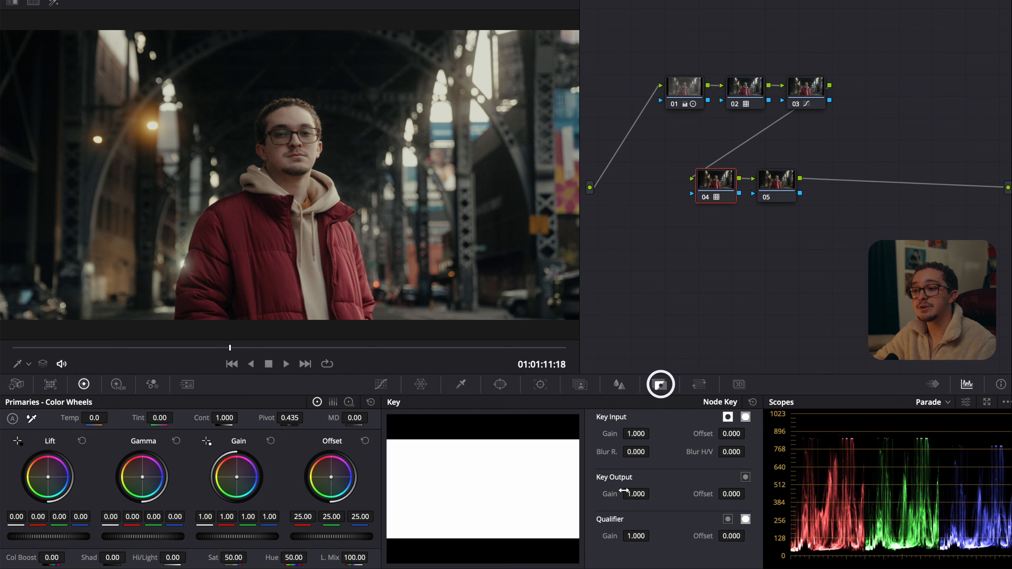
click(624, 492)
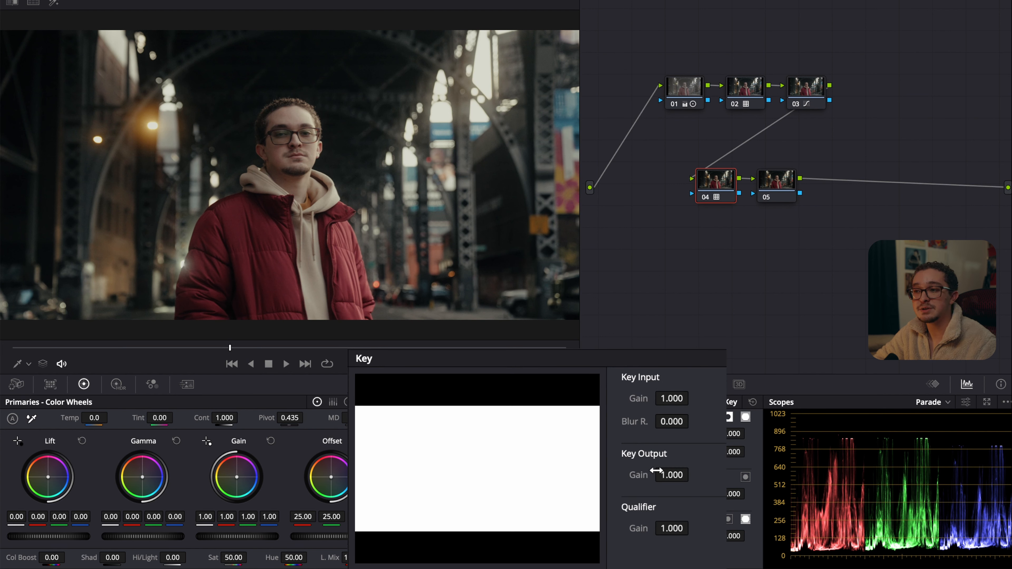
drag(656, 471, 642, 471)
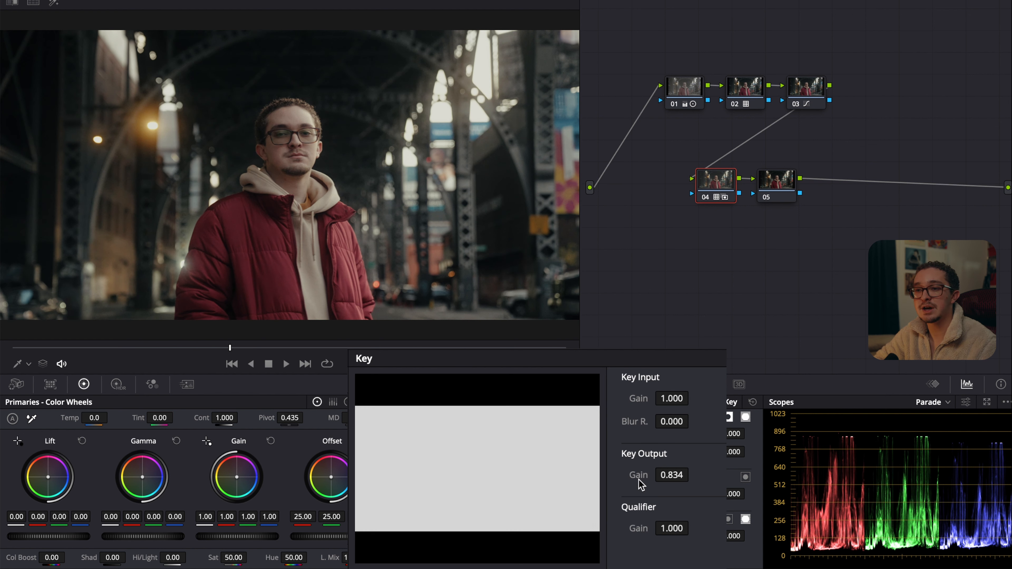
double_click(610, 496)
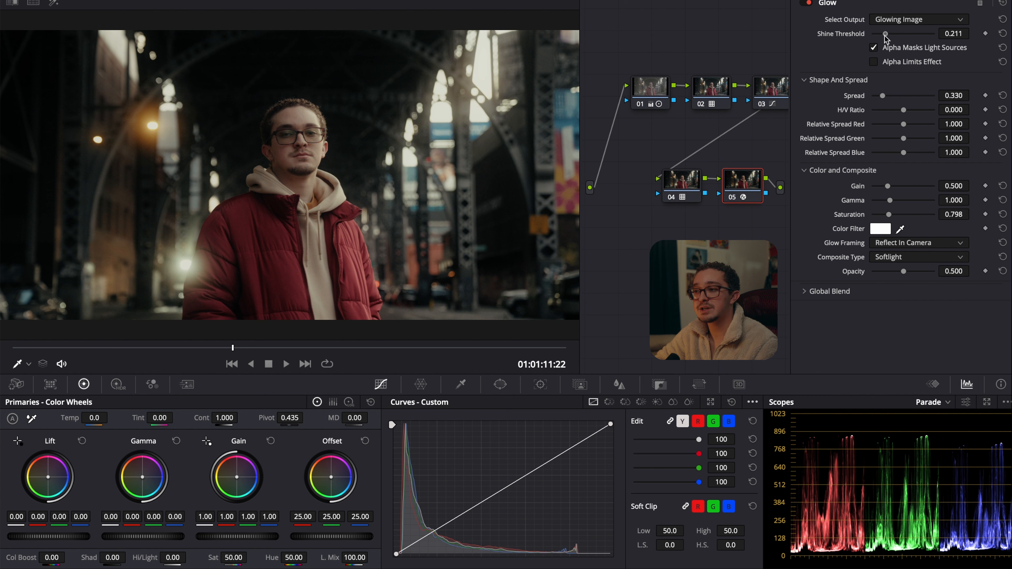
Slightly reduce the spread of the Glow effect on node 05.
drag(881, 99, 879, 99)
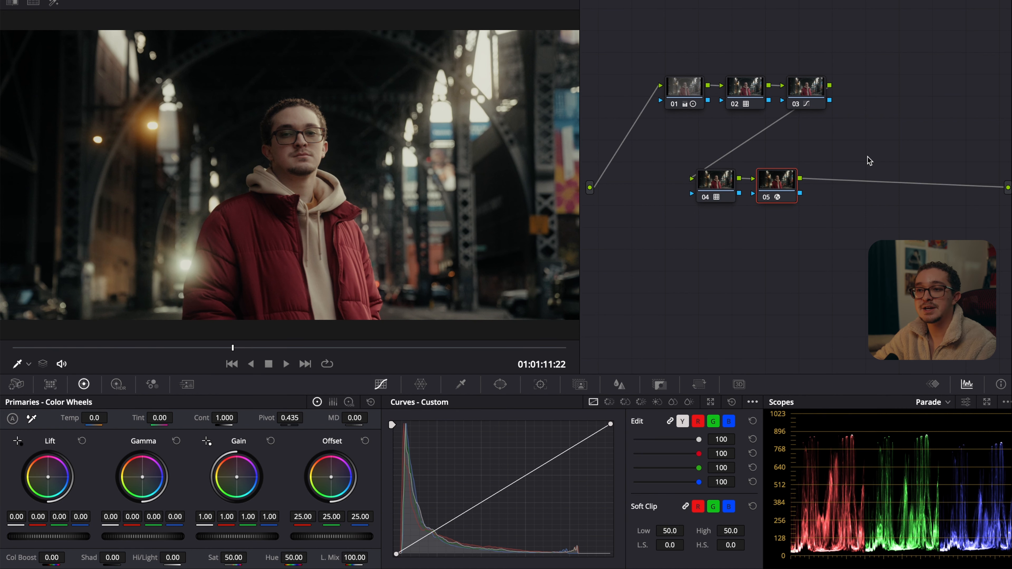
Select LUT node 04 and open the LUT library.
click(716, 185)
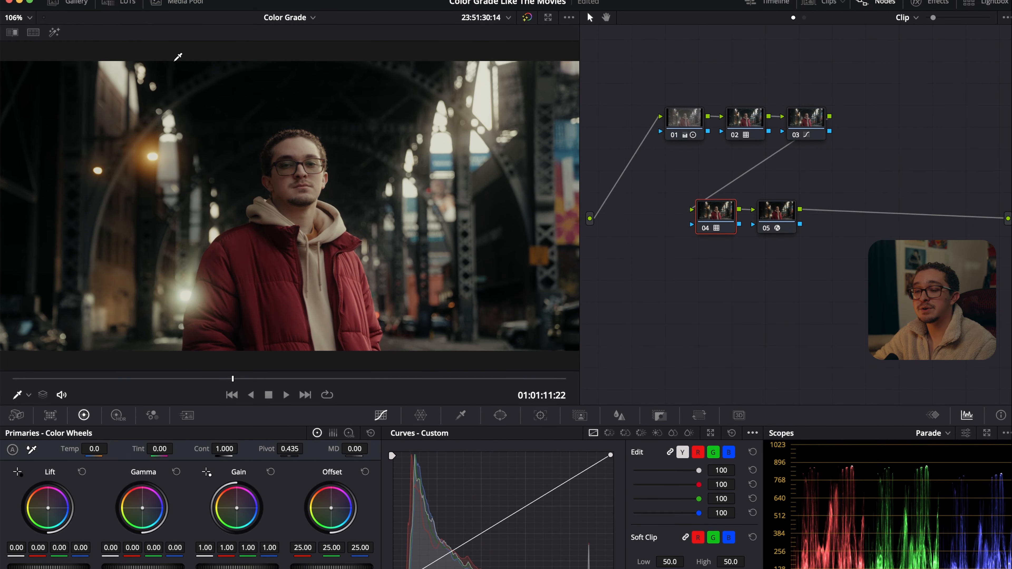
click(116, 11)
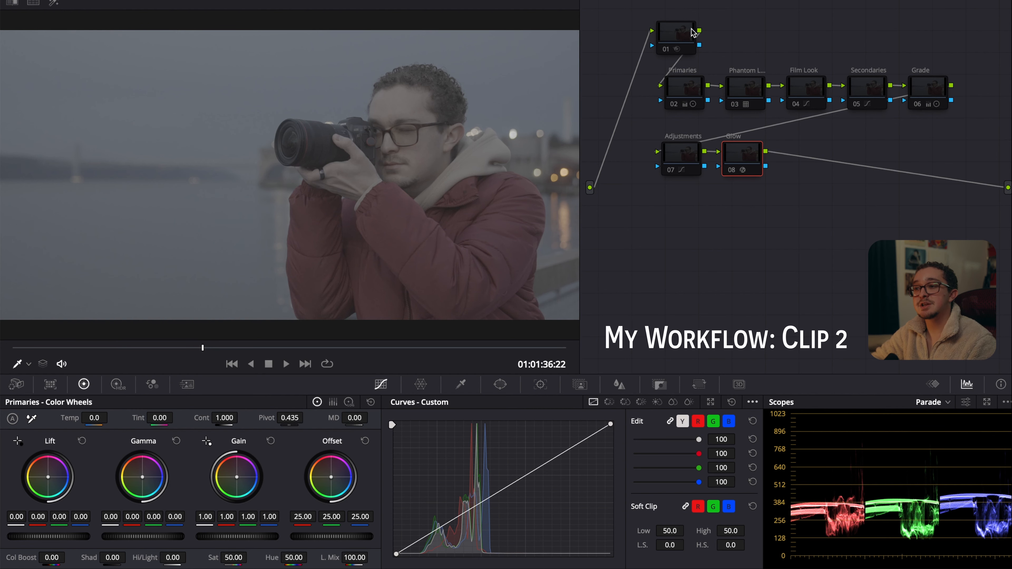
Toggle all eight nodes together to compare the waterfront clip with and without its grade.
drag(630, 18, 972, 187)
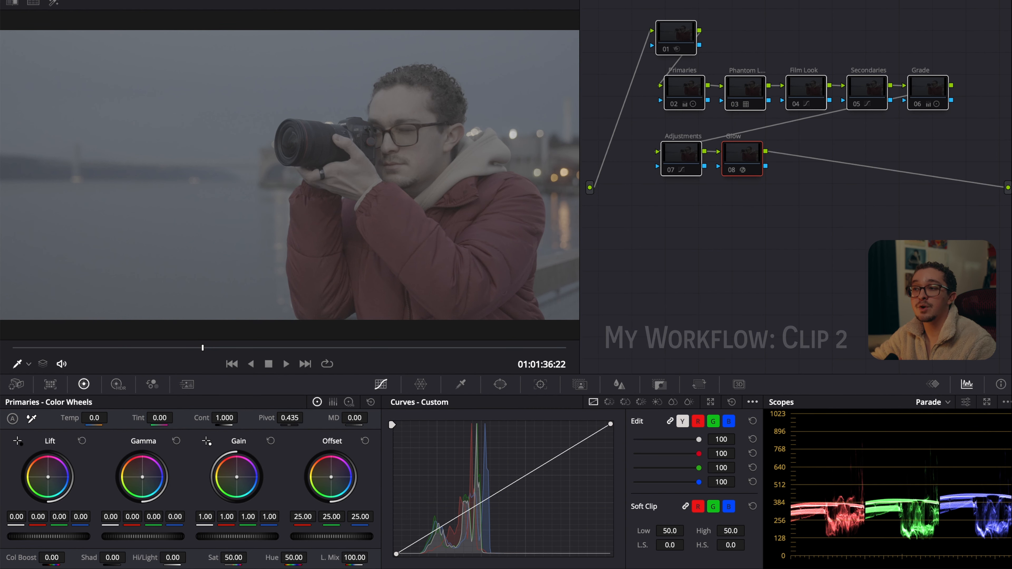
key(ctrl+d)
key(ctrl+d)
key(ctrl+d)
key(ctrl+d)
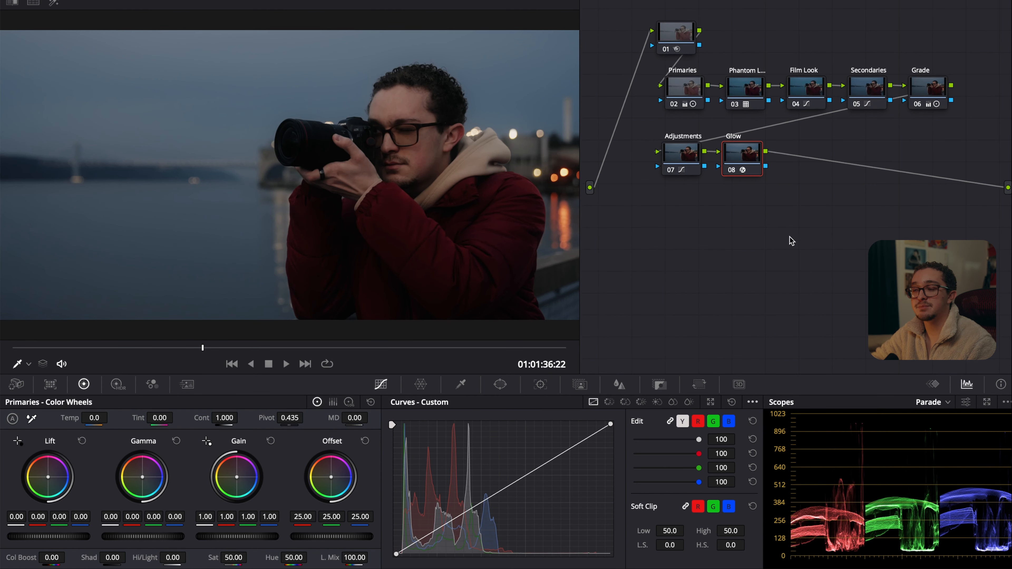
drag(616, 20, 1004, 188)
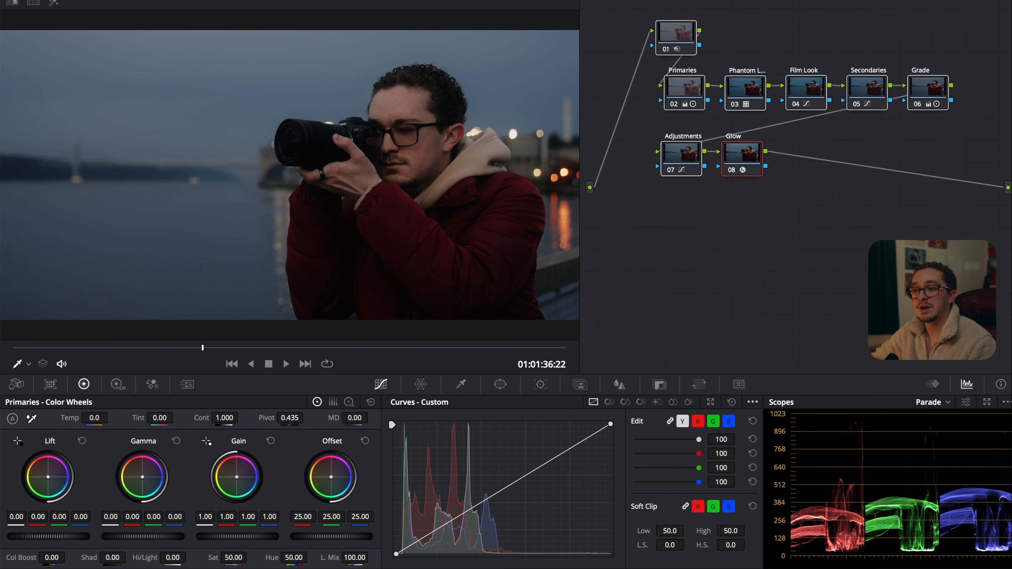
key(ctrl+d)
Enable the Phantom LUT node 03, check which LUT it applies, and enable the Primaries node 02.
click(817, 199)
click(752, 98)
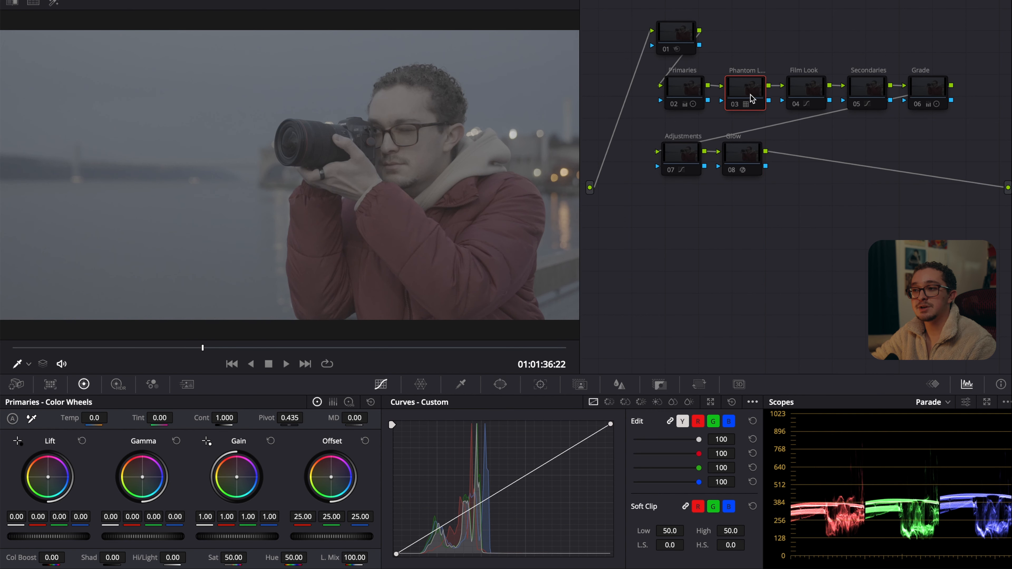
key(ctrl+d)
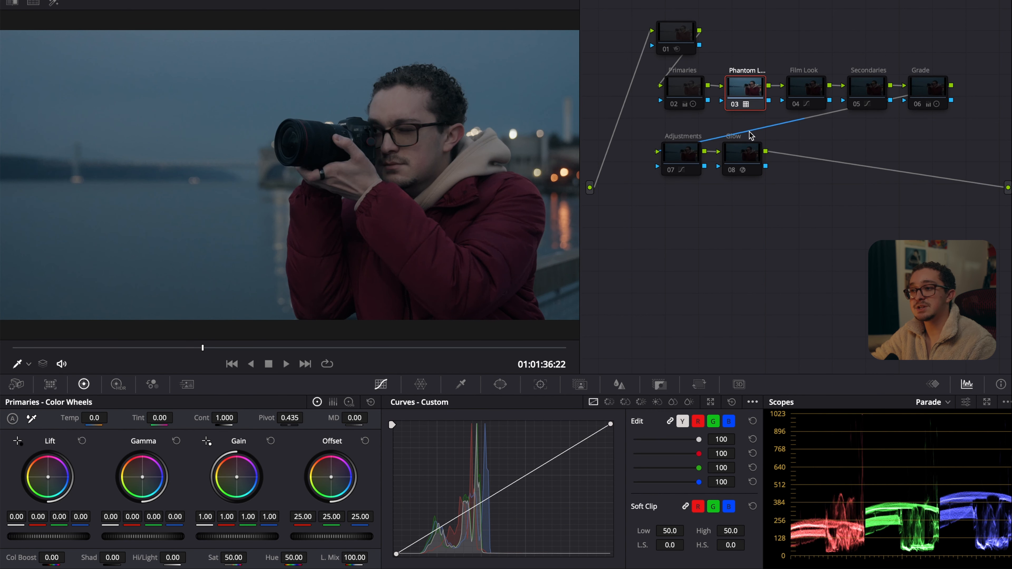
mouse_move(747, 110)
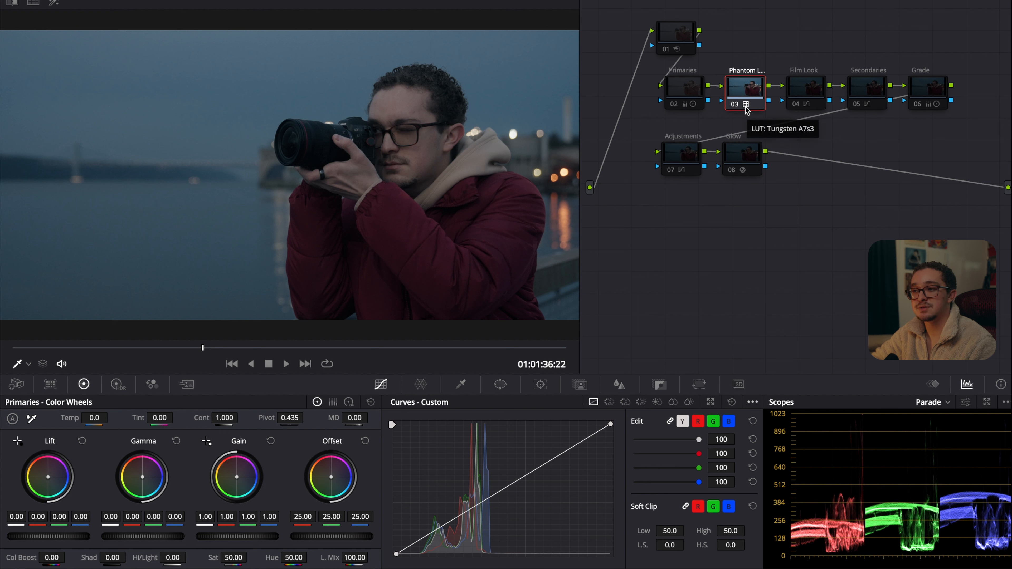
click(691, 92)
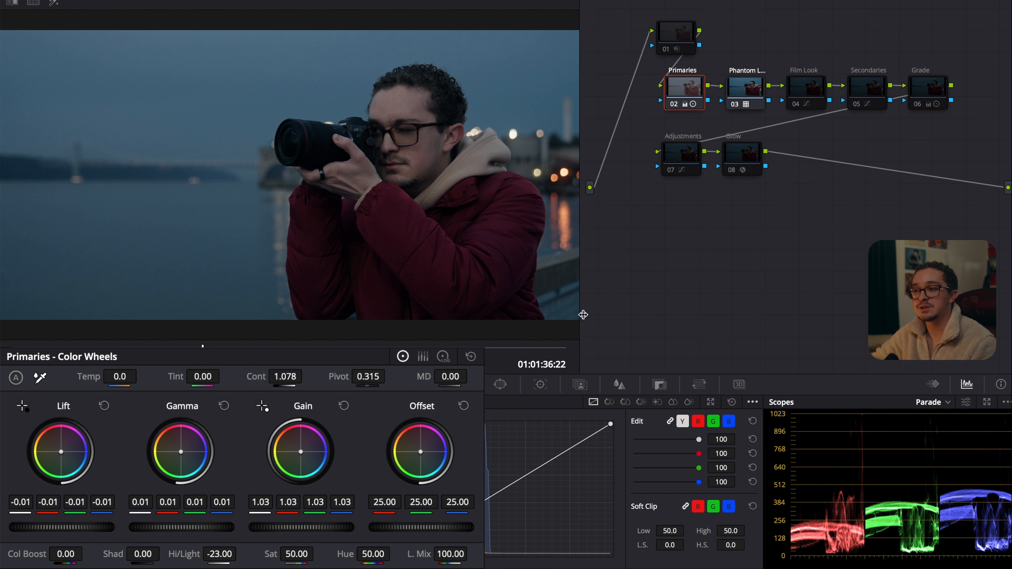
Enable the Film Look node 04, switching it off and on to compare its curve's effect.
click(810, 91)
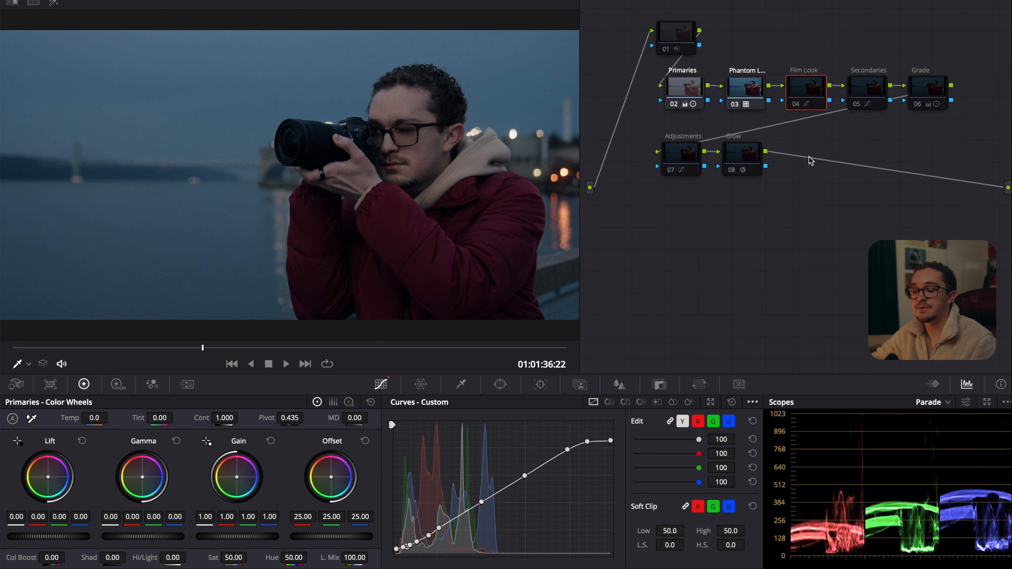
key(ctrl+d)
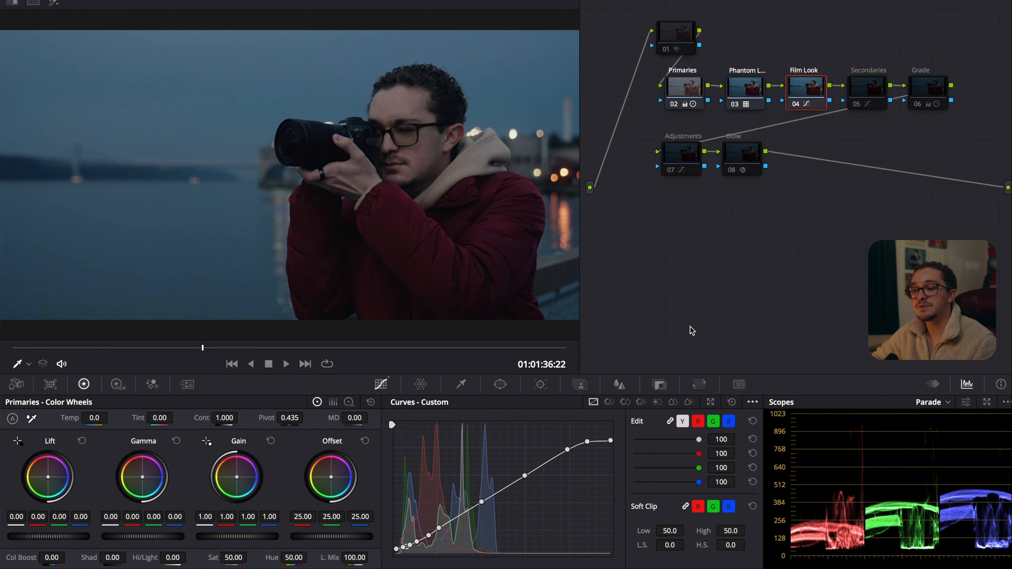
key(ctrl+d)
key(ctrl+d)
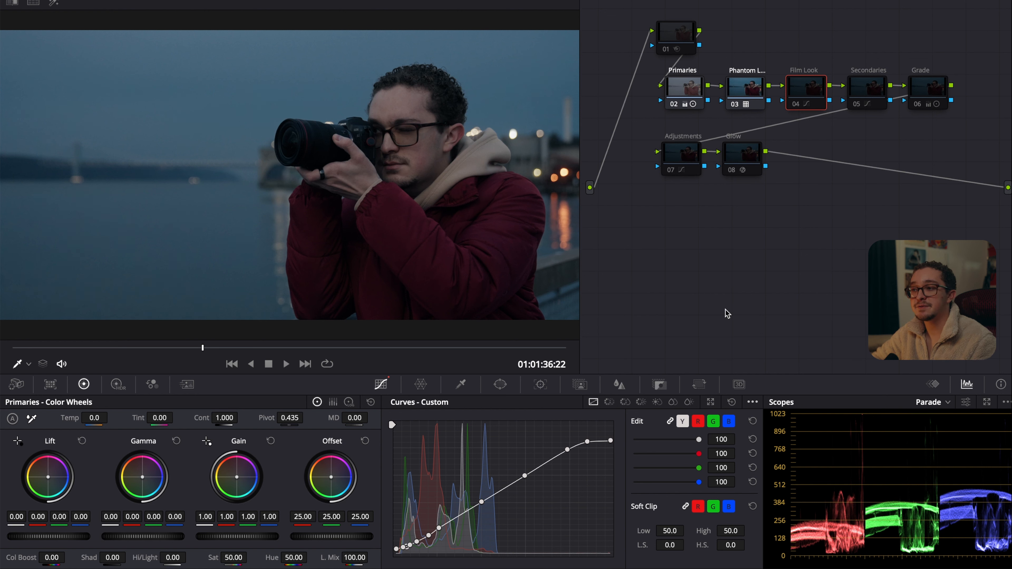
key(ctrl+d)
key(ctrl+d)
Enable the Secondaries node 05, switching it off and on to compare its effect.
click(867, 94)
key(ctrl+d)
key(ctrl+d)
key(ctrl+d)
Examine the Secondaries node's Hue Vs Hue and Hue Vs Sat curves, comparing the image with the node off and on.
click(609, 402)
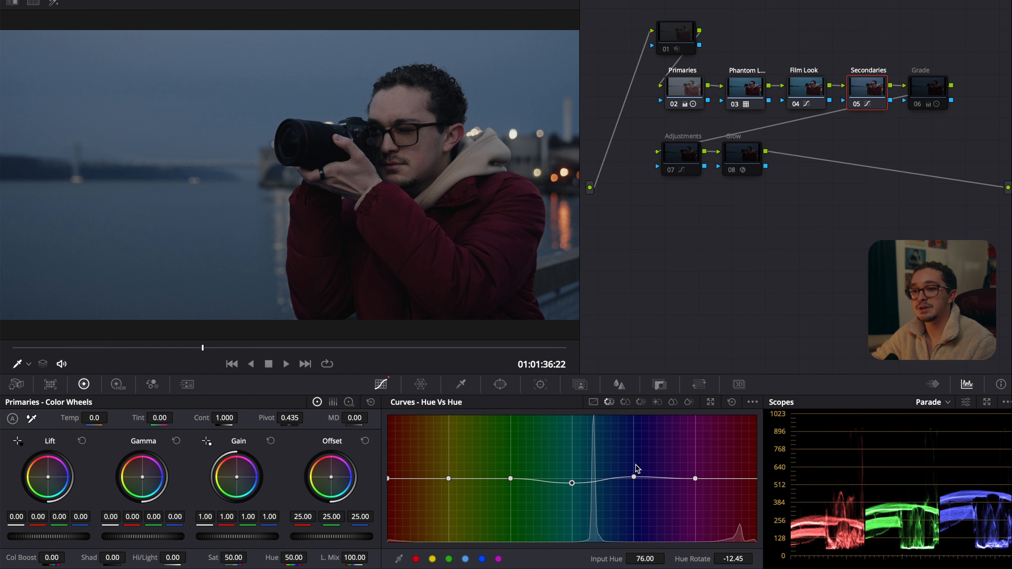
click(625, 403)
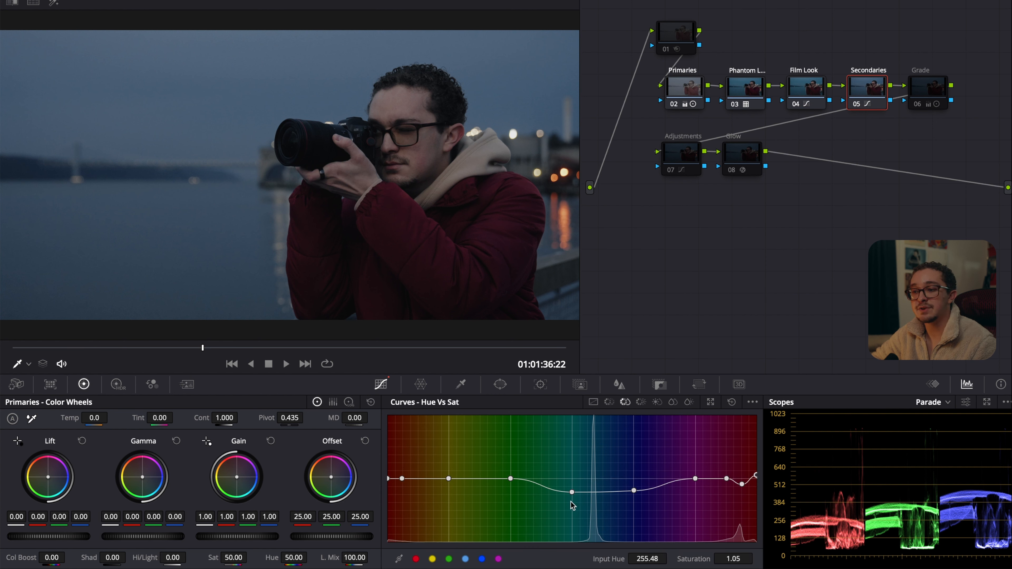
key(ctrl+d)
key(ctrl+d)
key(ctrl+d)
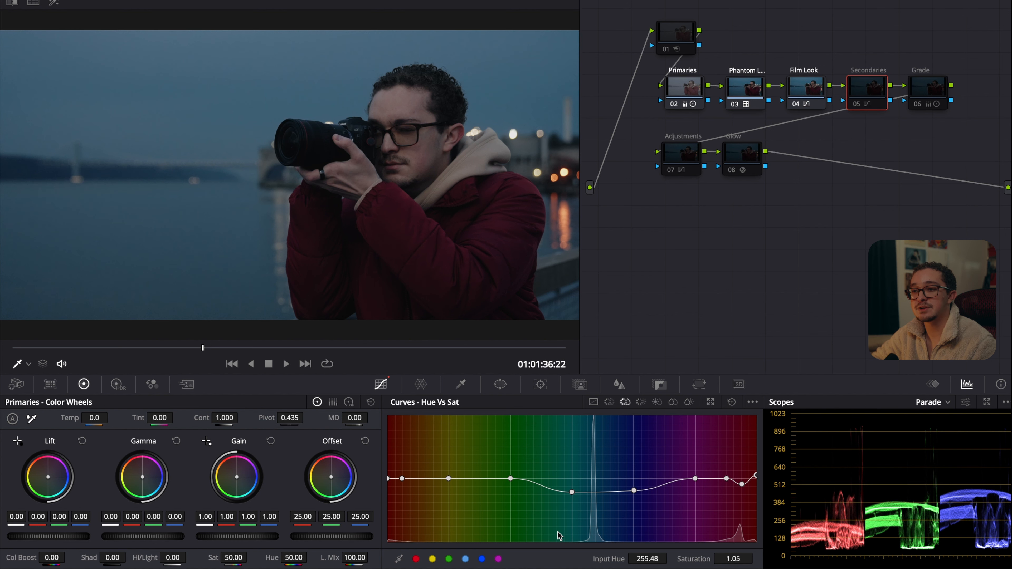
key(ctrl+d)
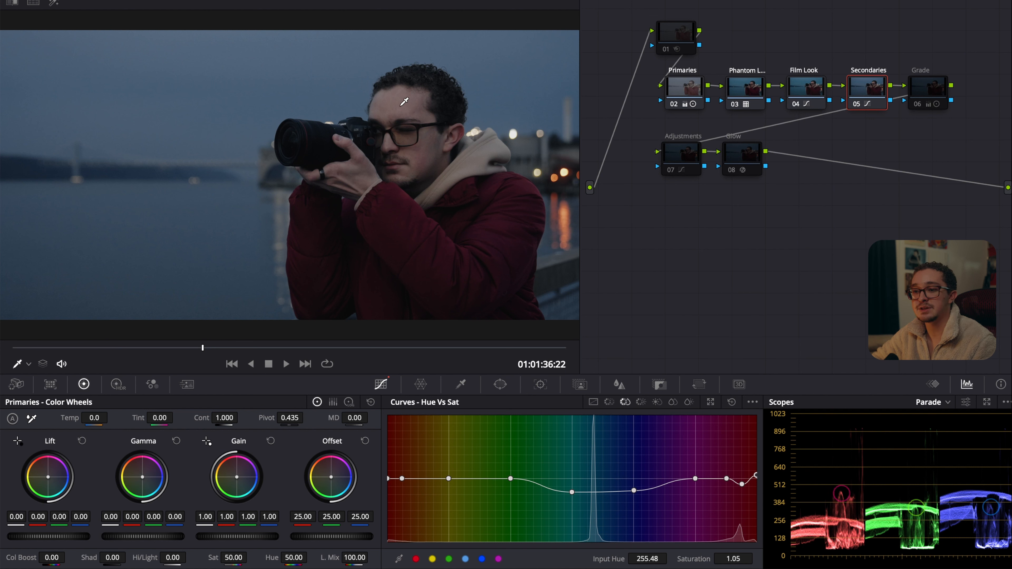
Enable the Grade node 06 and warm its log Midtone wheel slightly to red 0.01 and blue -0.01.
click(935, 85)
key(ctrl+d)
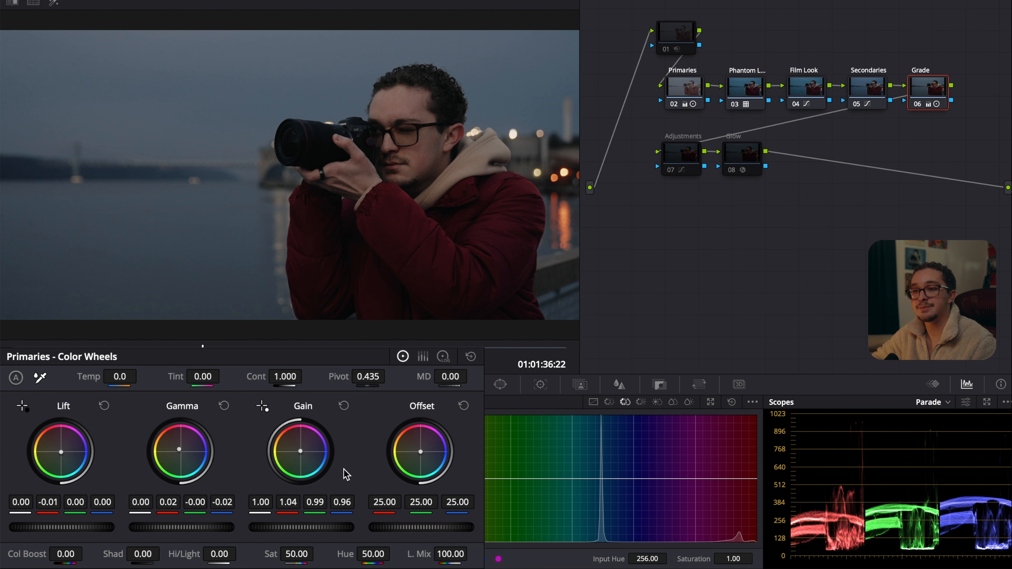
click(447, 359)
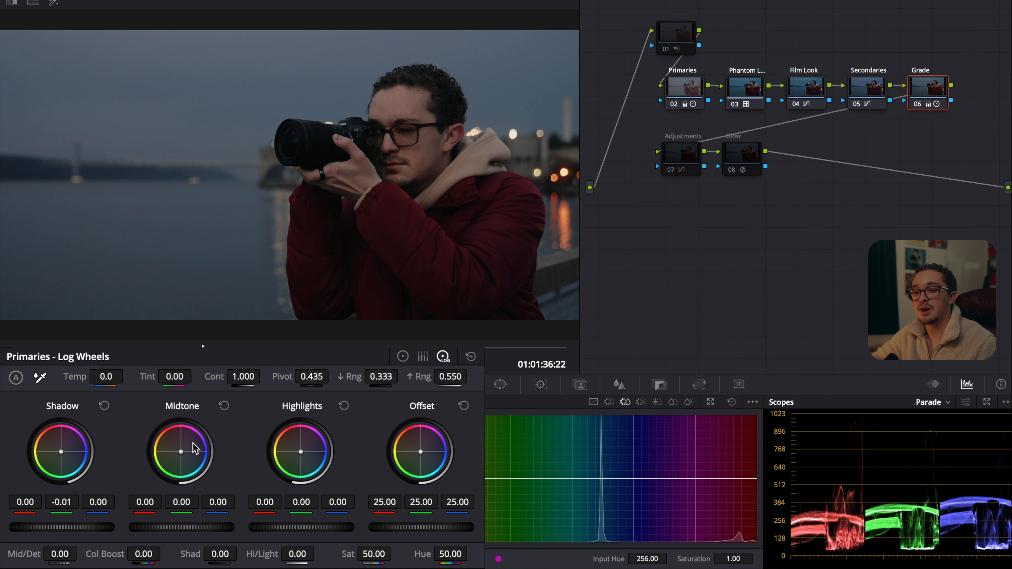
drag(180, 452, 180, 451)
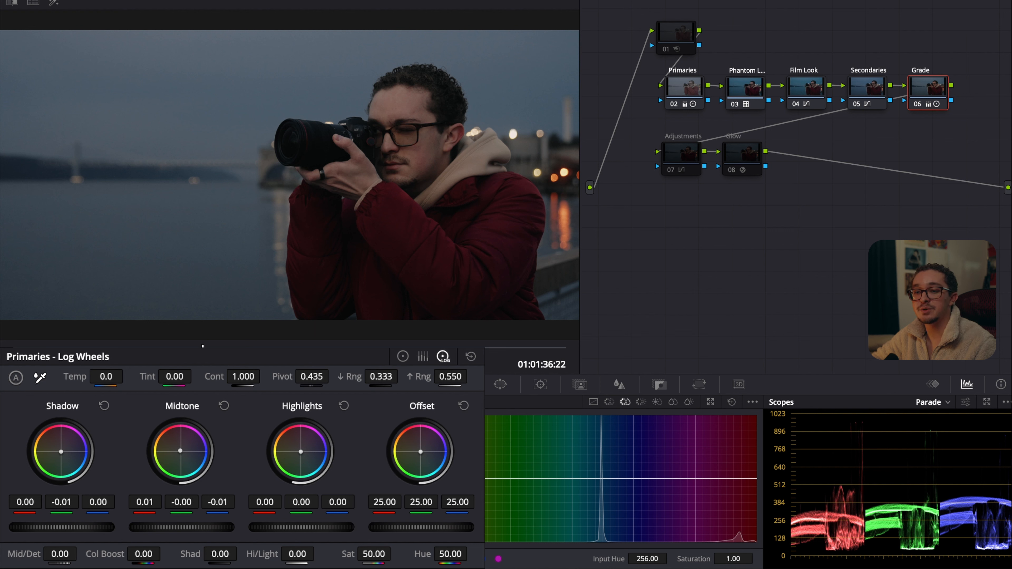
Enable the Adjustments node 07 and check its custom curve.
click(687, 157)
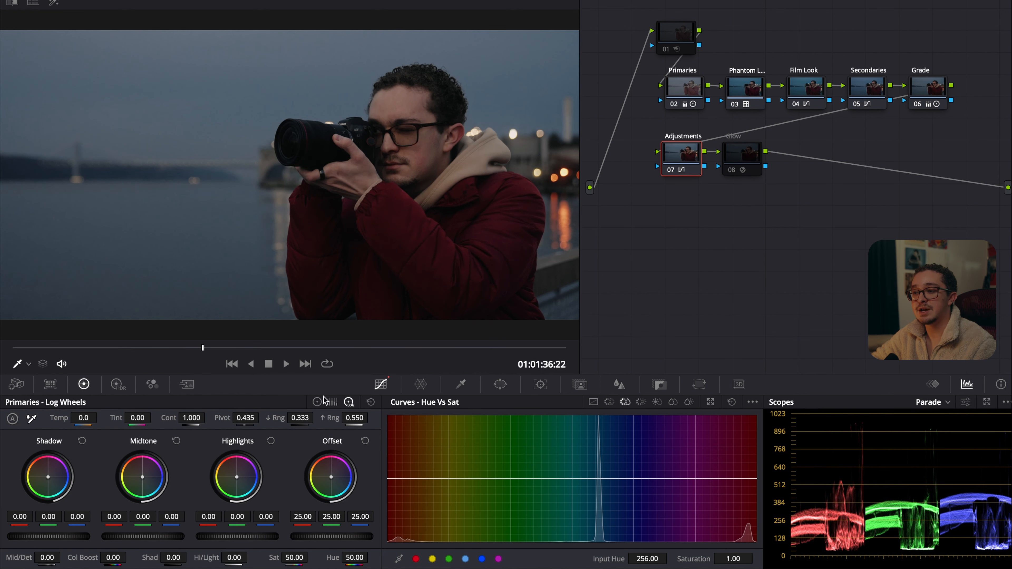
click(318, 402)
click(593, 402)
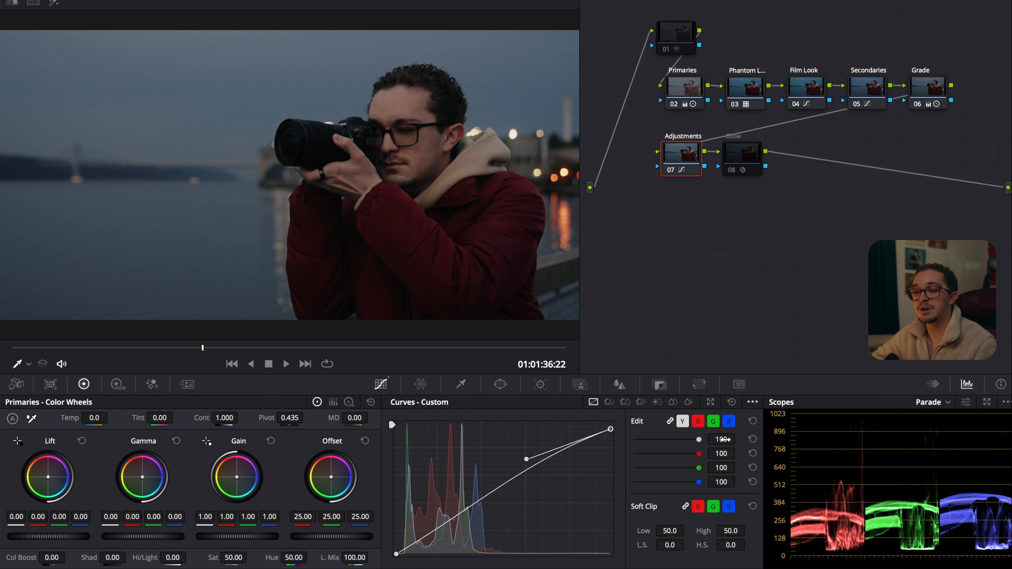
click(753, 402)
click(753, 402)
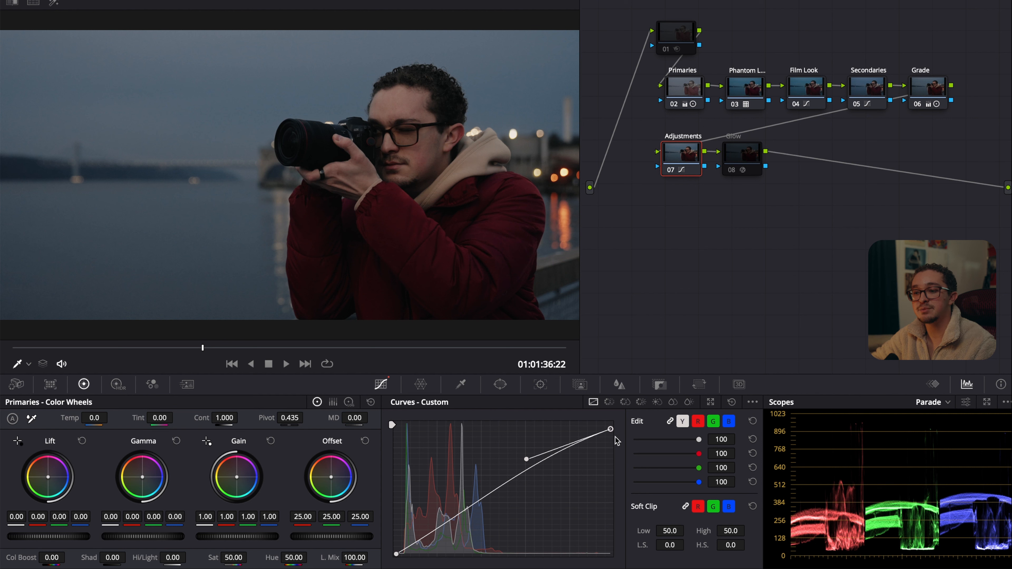
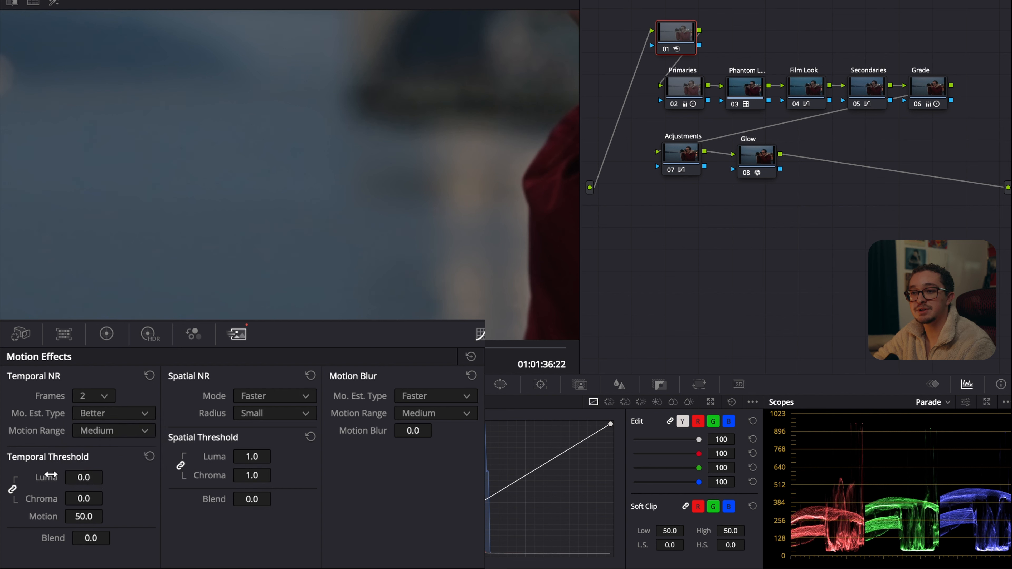
Set node 01's temporal noise reduction luma and chroma thresholds to about 5.2 and adjust the spatial luma threshold.
drag(92, 478, 108, 478)
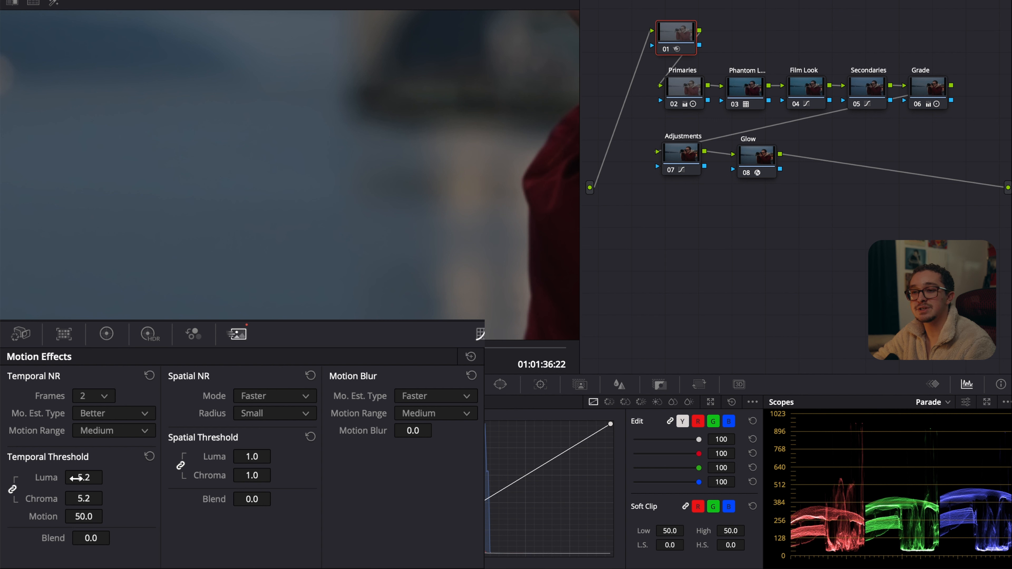
drag(215, 456, 204, 456)
drag(275, 456, 275, 456)
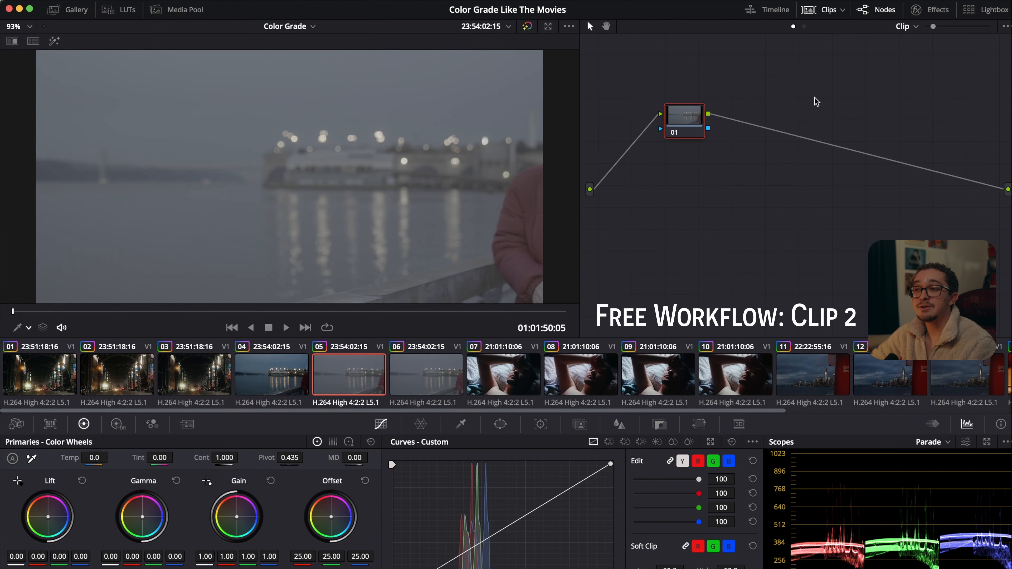
Apply clip 04's grade to clip 05 and remove the LUT from the Phantom LUT node 03.
right_click(258, 381)
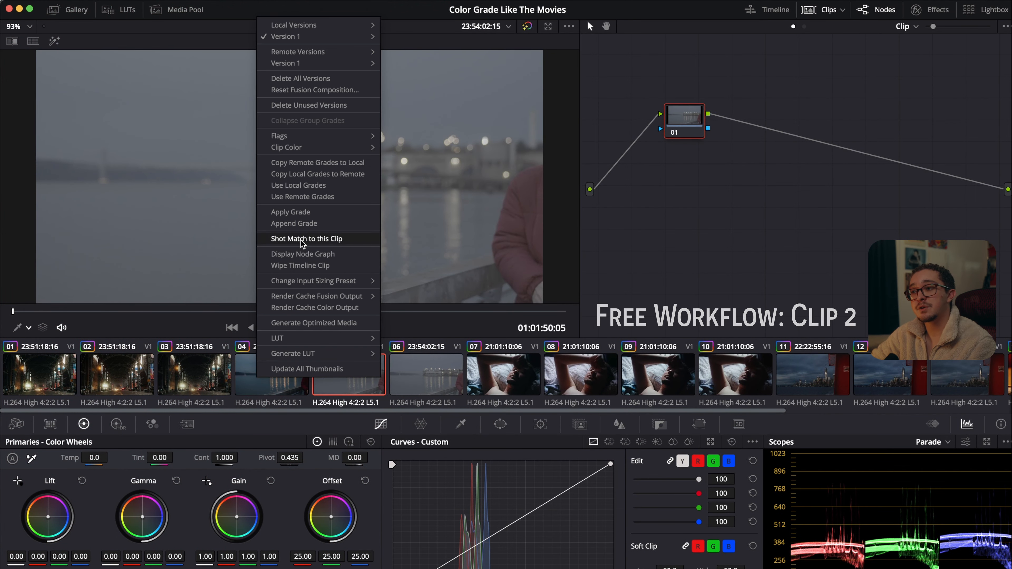
click(283, 212)
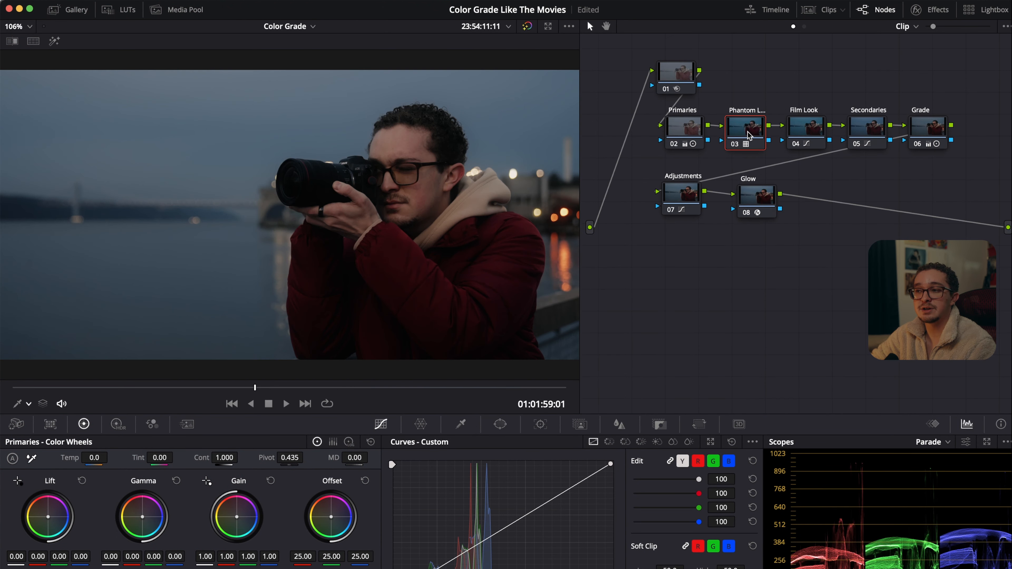
right_click(749, 134)
click(783, 144)
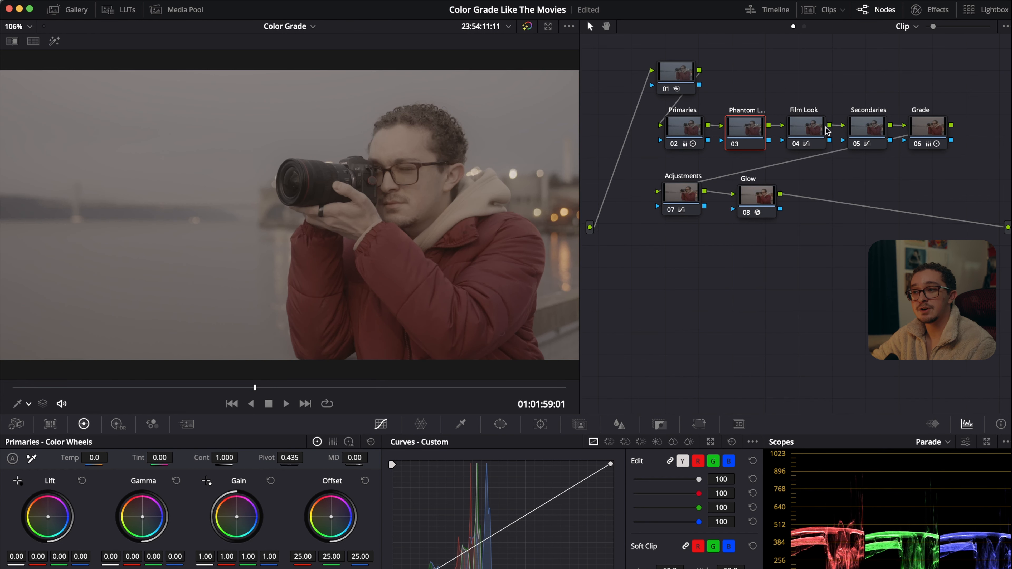
Disable node 01 and add a Color Space Transform effect to node 03 in place of the LUT.
click(678, 75)
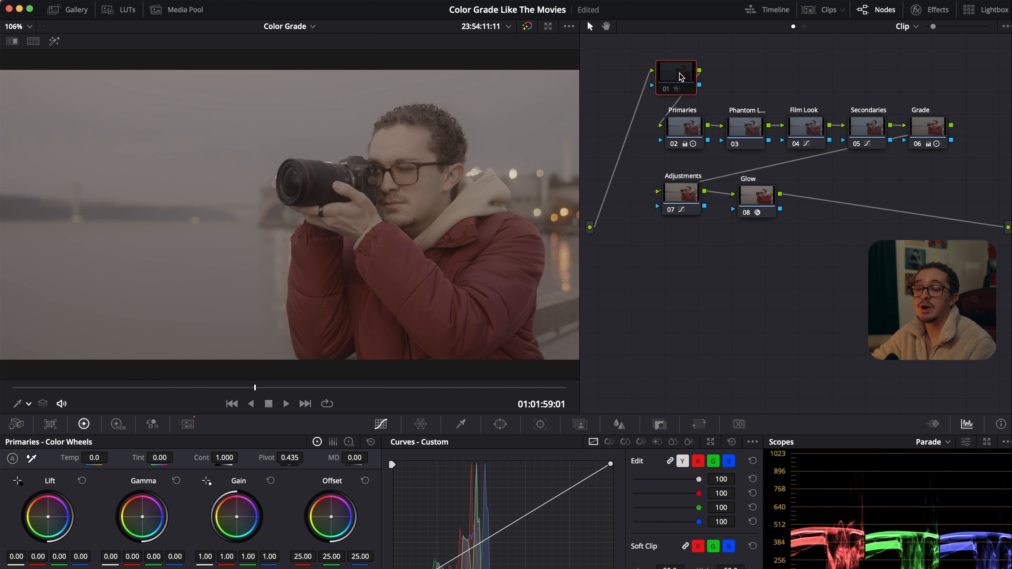
click(746, 126)
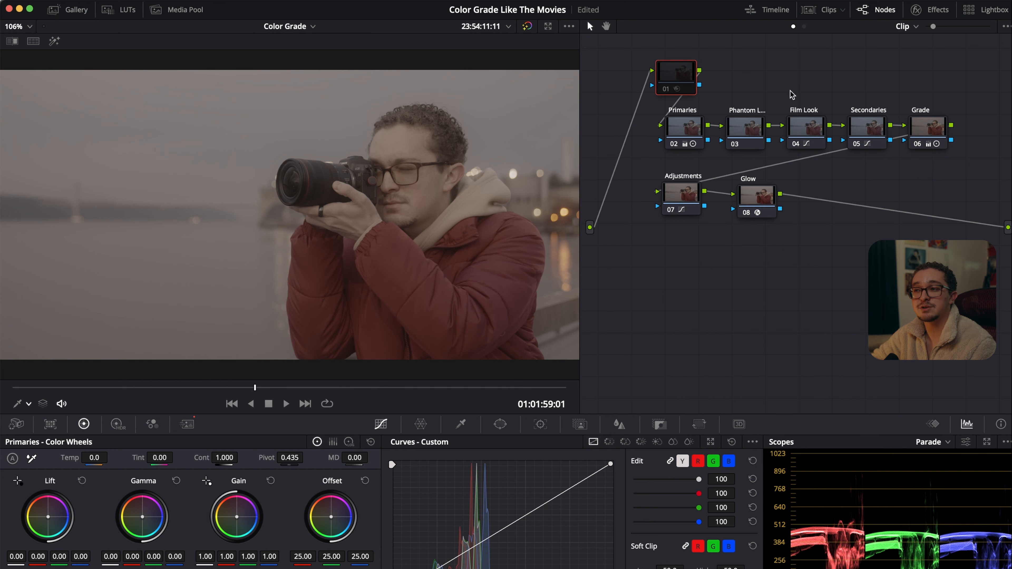
click(938, 11)
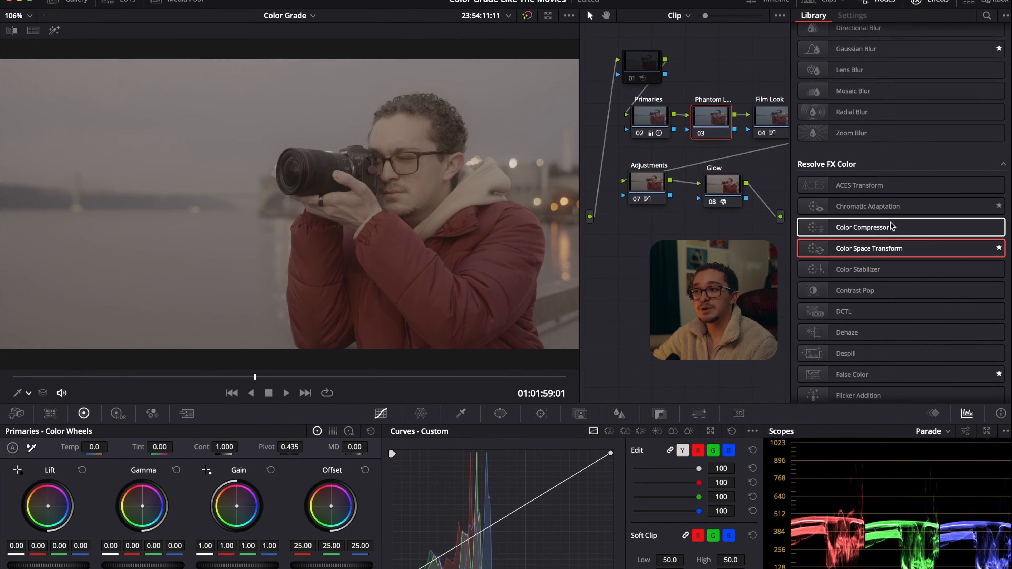
drag(877, 259, 732, 145)
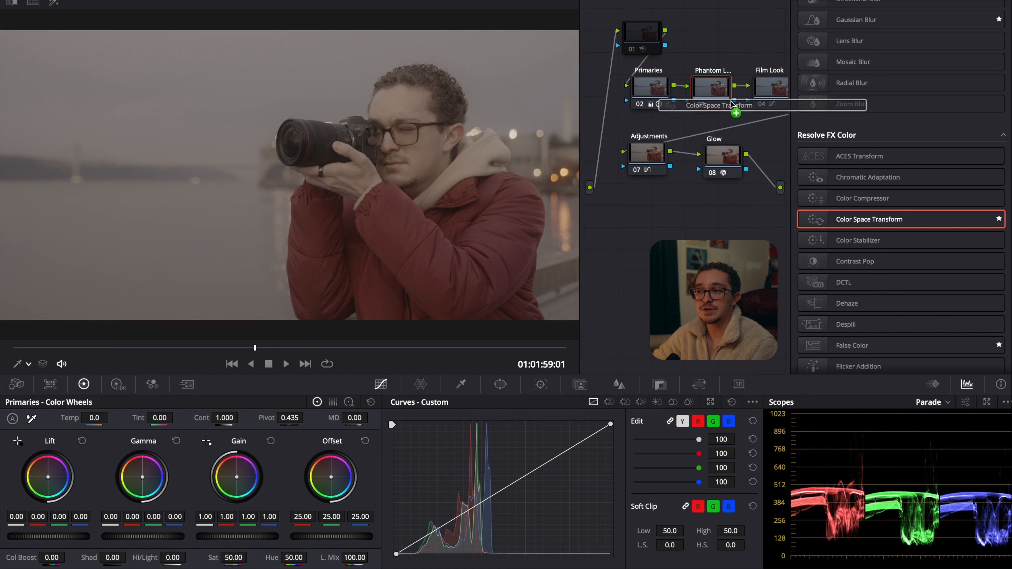
drag(732, 105, 722, 94)
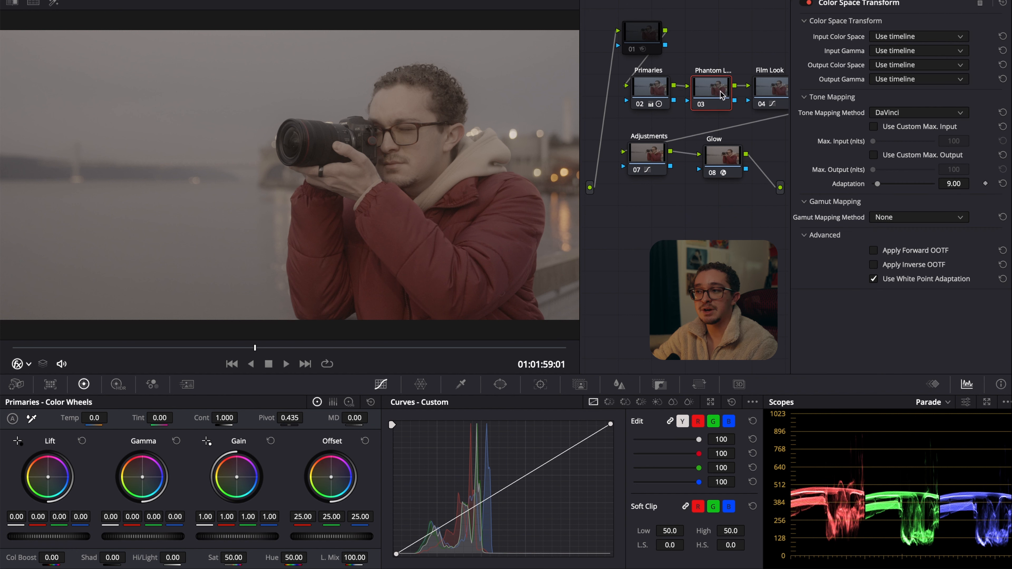
Set the transform's input color space to Sony S-Gamut3.Cine and its input gamma to Sony S-Log3.
click(877, 41)
scroll(907, 115, down, 10)
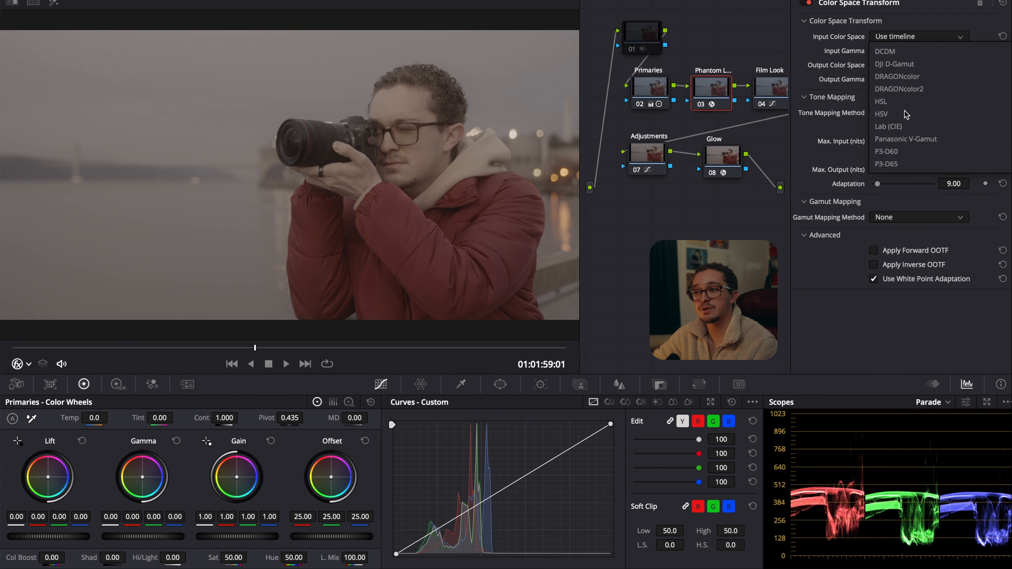
scroll(907, 115, down, 5)
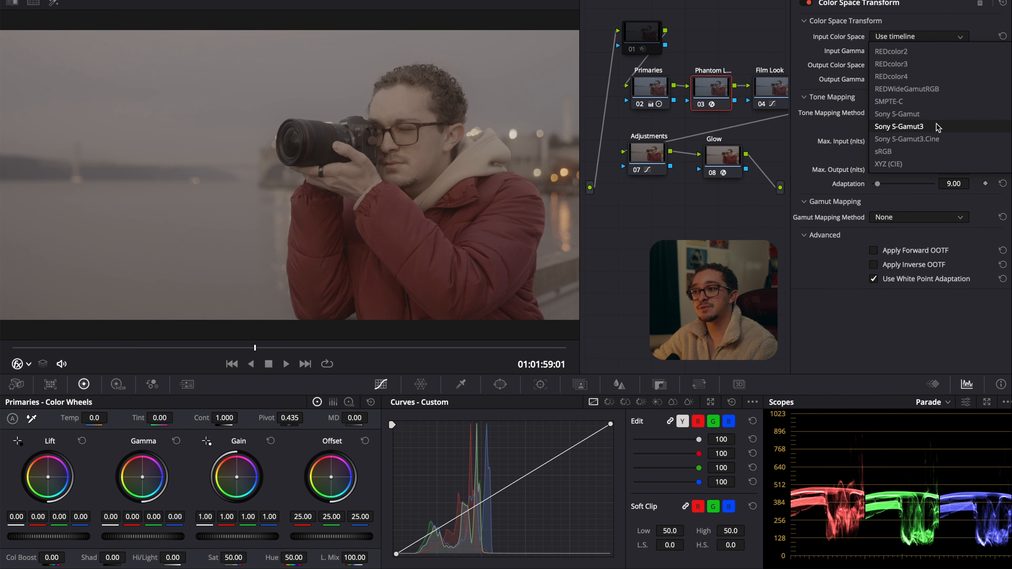
click(933, 138)
click(909, 50)
scroll(927, 126, down, 8)
scroll(927, 126, down, 5)
click(917, 152)
Set the transform's output color space to Rec.709 and output gamma to Gamma 2.4, and return to the Primaries node.
click(909, 65)
scroll(916, 160, down, 10)
click(915, 155)
click(916, 78)
scroll(923, 201, down, 5)
scroll(923, 201, down, 3)
click(909, 184)
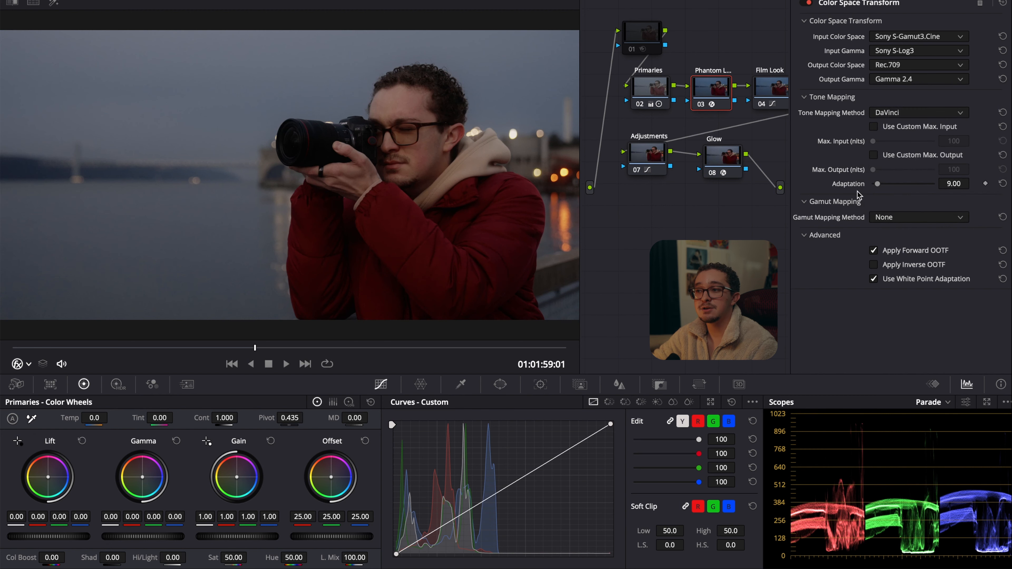
click(926, 1)
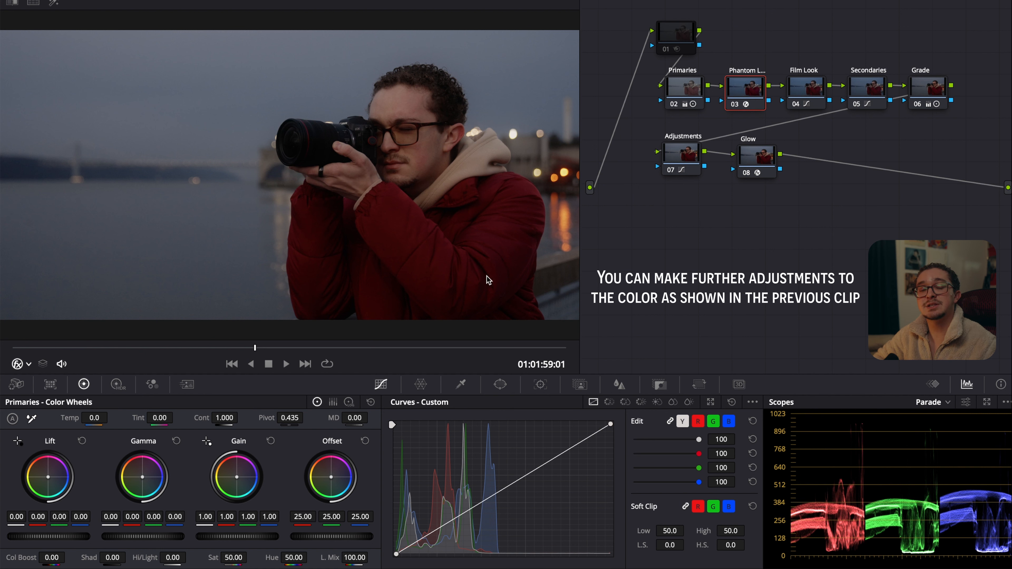
click(684, 88)
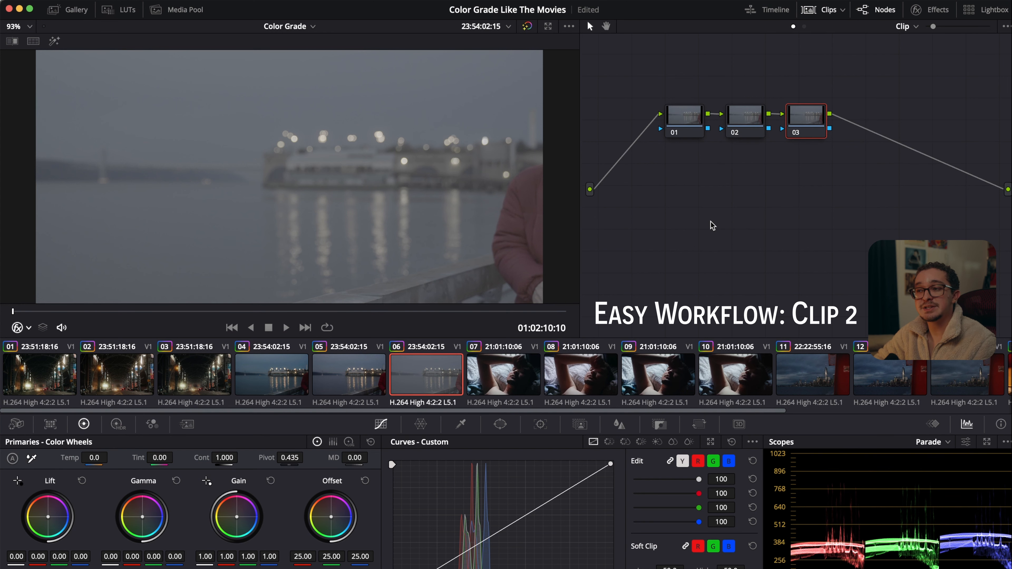
Add a fourth serial node to clip 06 and apply the Phantom SLog3 LUT Tungsten A7s3 to node 02.
key(alt+s)
click(758, 126)
click(814, 15)
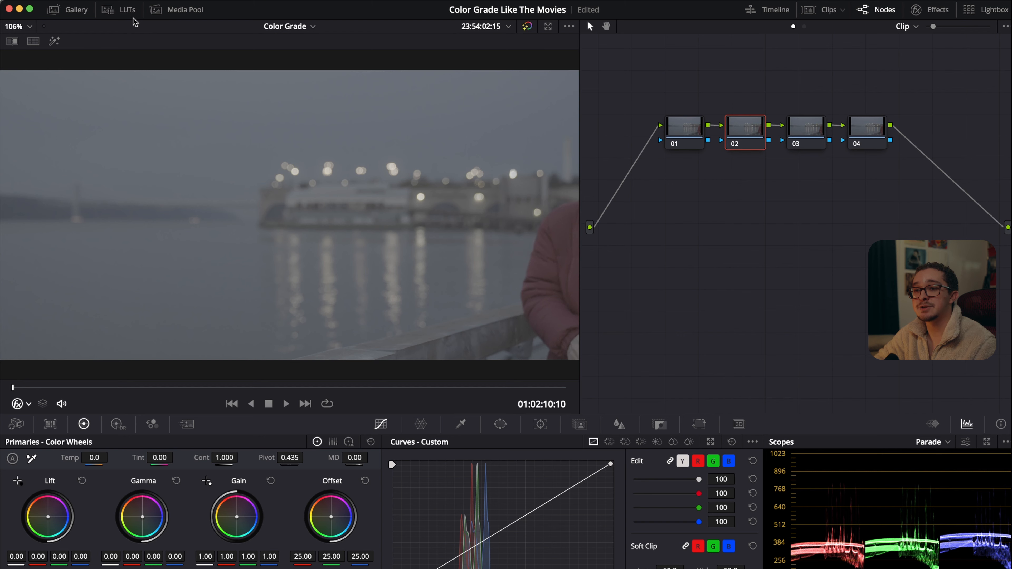
click(122, 9)
click(56, 362)
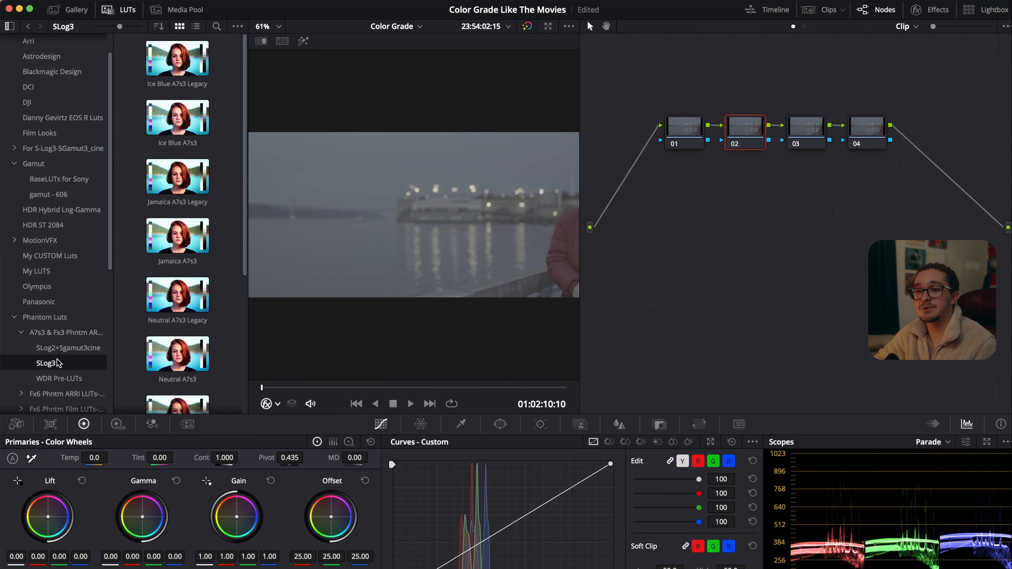
scroll(135, 289, down, 3)
scroll(132, 329, down, 1)
double_click(178, 279)
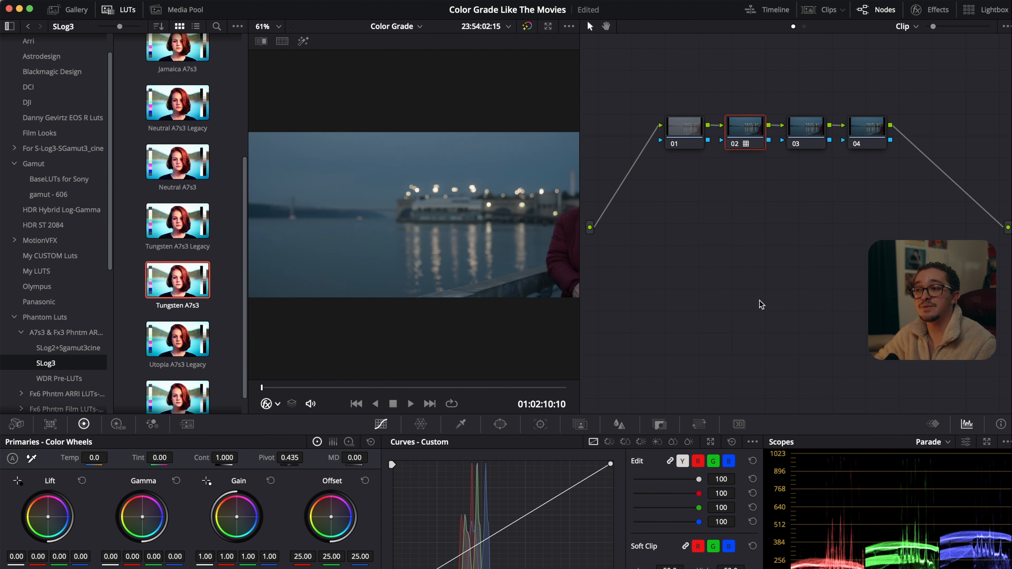
Try the black-and-white gamut LUT 606 - Montrose on node 03, viewing a frame of the man with the camera.
drag(334, 389, 353, 389)
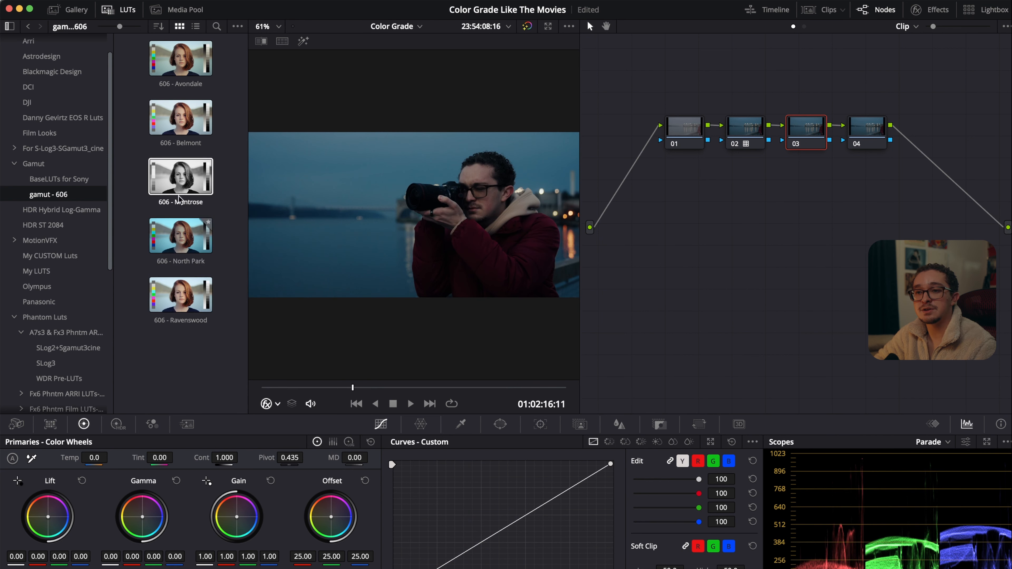
double_click(180, 180)
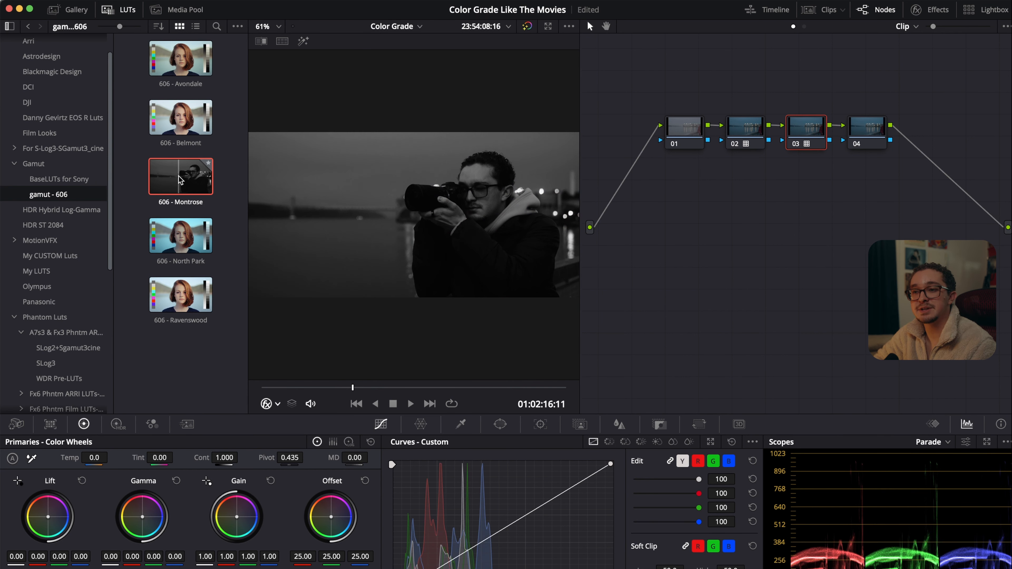
click(119, 15)
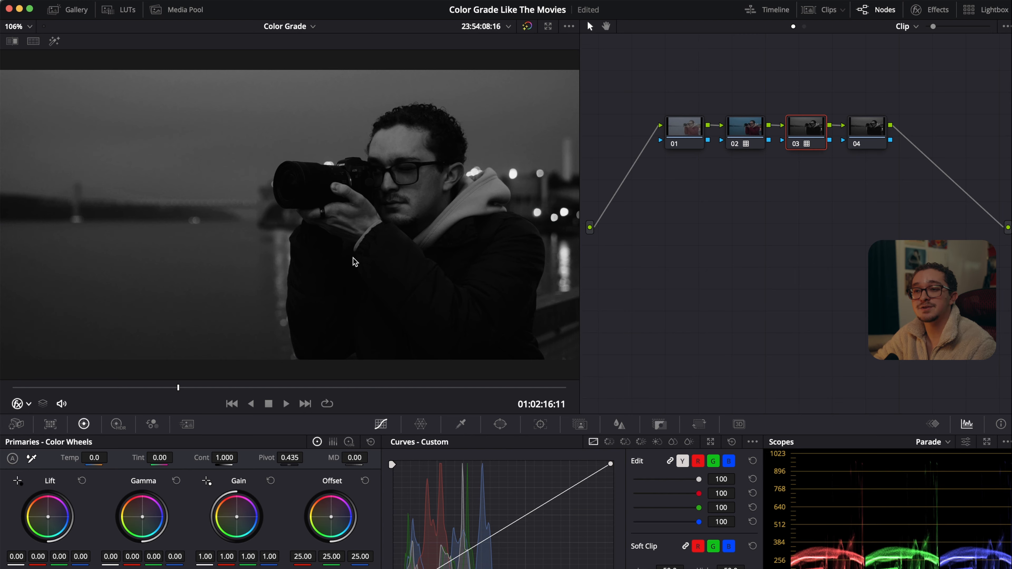
Brighten node 01 slightly by setting its Gamma to 0.01 and its Gain to 1.01.
click(697, 136)
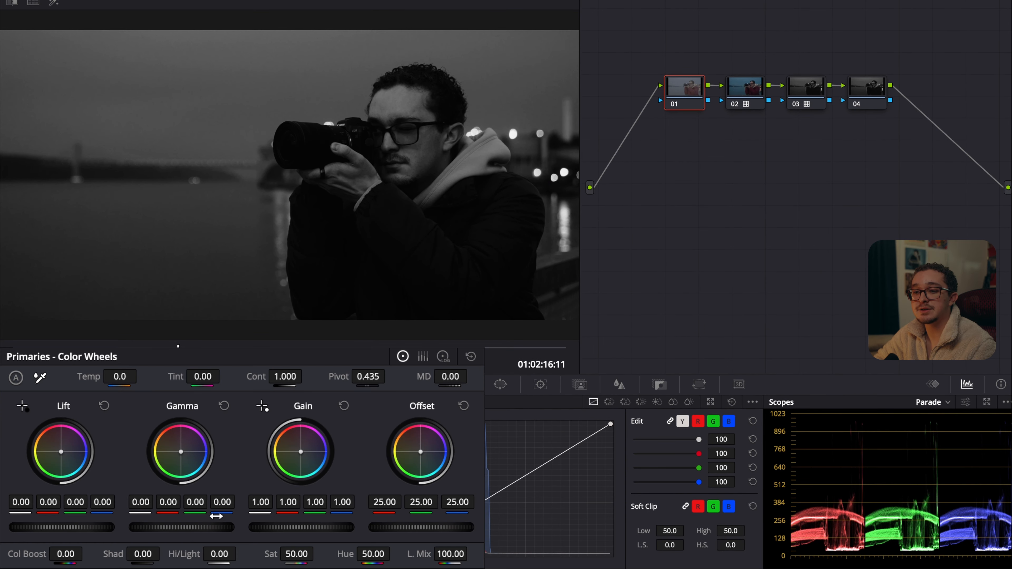
drag(194, 530, 198, 530)
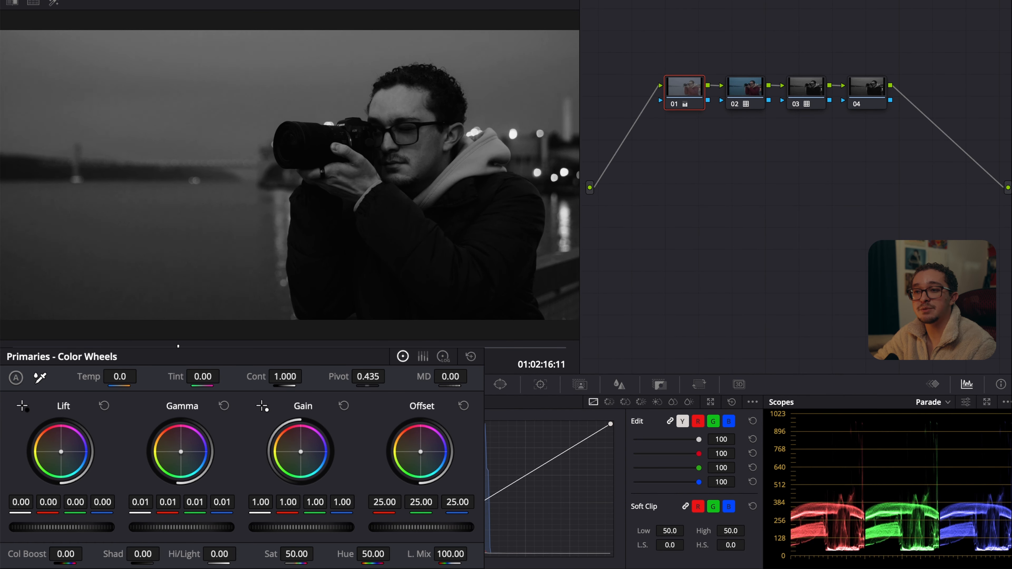
drag(301, 527, 305, 527)
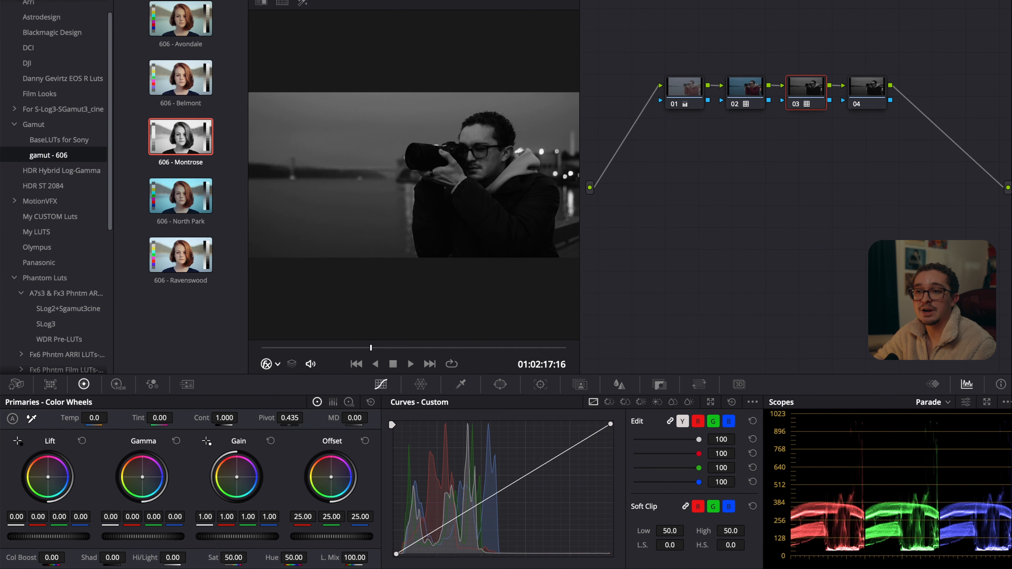
Replace node 03's LUT with 606 - Belmont and lower the node's Key Output gain to reduce its strength.
mouse_move(173, 79)
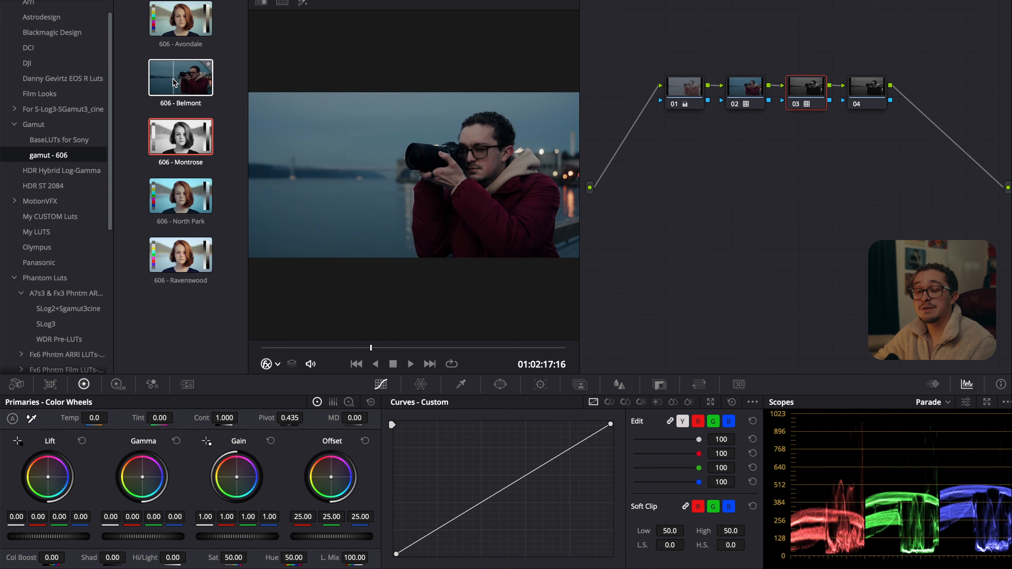
click(660, 385)
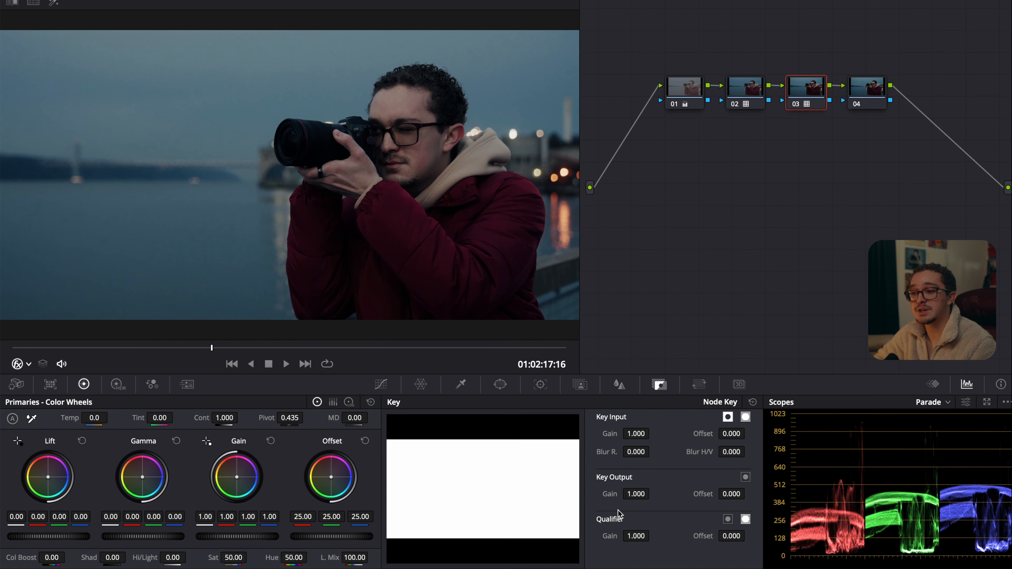
drag(672, 475, 642, 475)
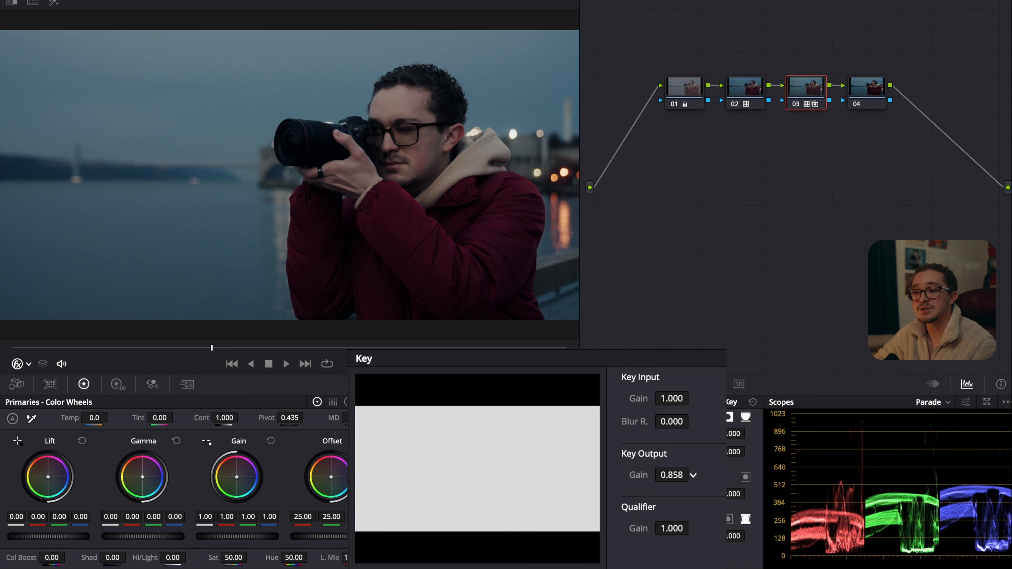
drag(638, 474, 694, 474)
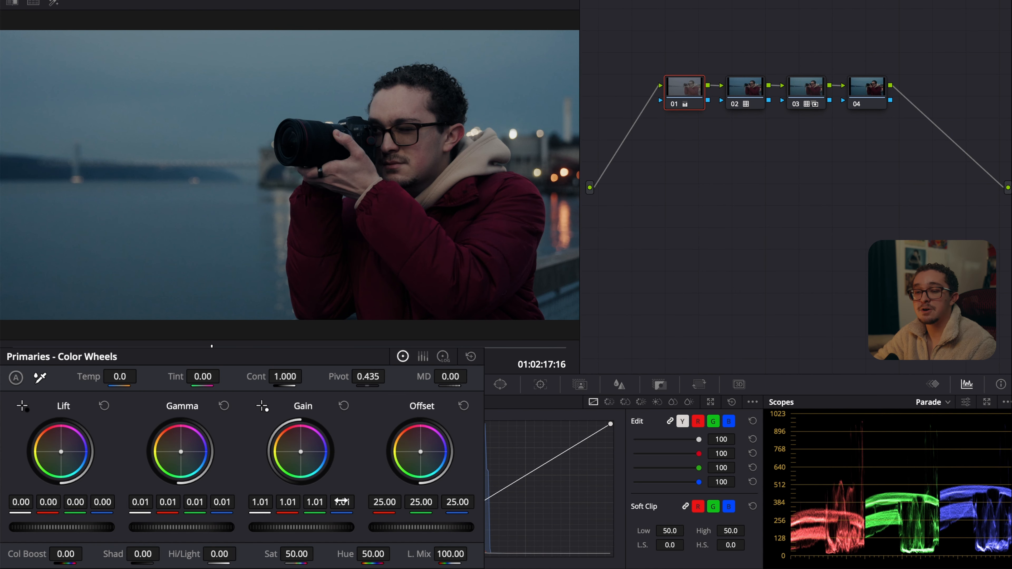
Lower node 01's Hi/Light value slightly and apply the Glow effect to node 04, placed beneath the first row of nodes.
drag(219, 554, 208, 555)
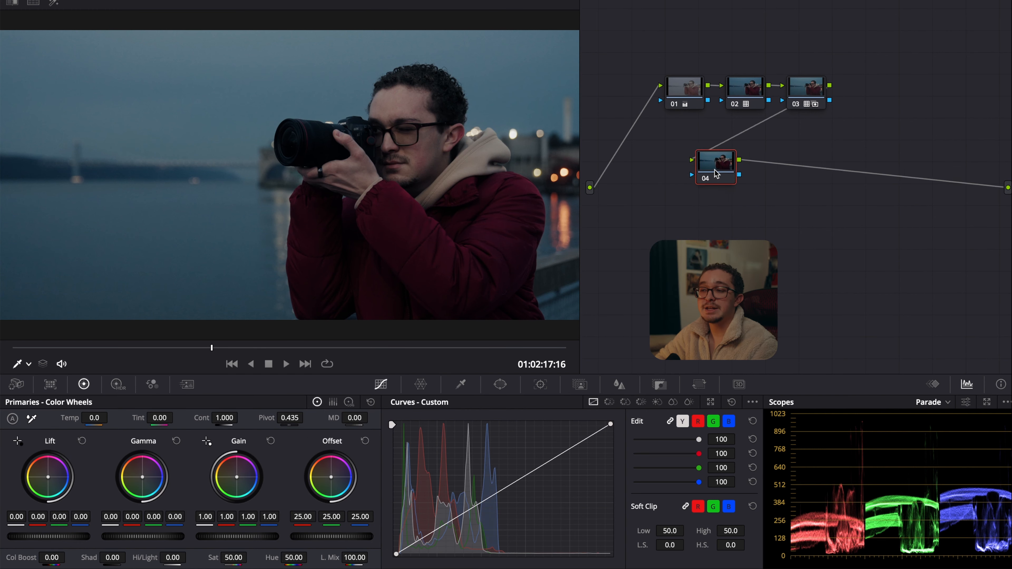
drag(712, 161, 677, 162)
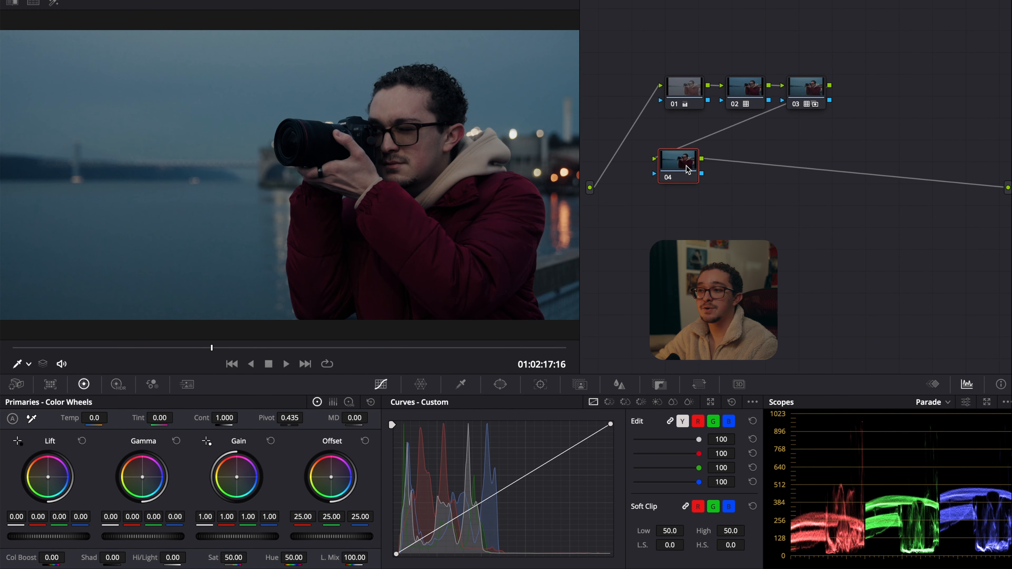
click(930, 0)
drag(909, 89, 653, 167)
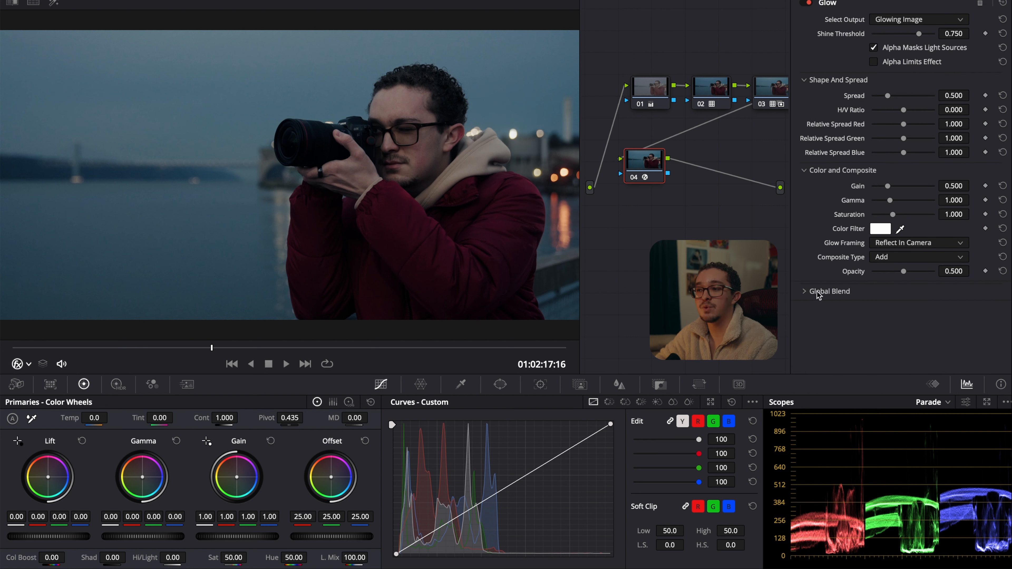
Set Glow to Softlight compositing, Global Blend 0.486, Shine Threshold 0.165, Spread 0.330 and Gamma 1.330, and lower its Saturation slightly.
click(885, 261)
click(901, 369)
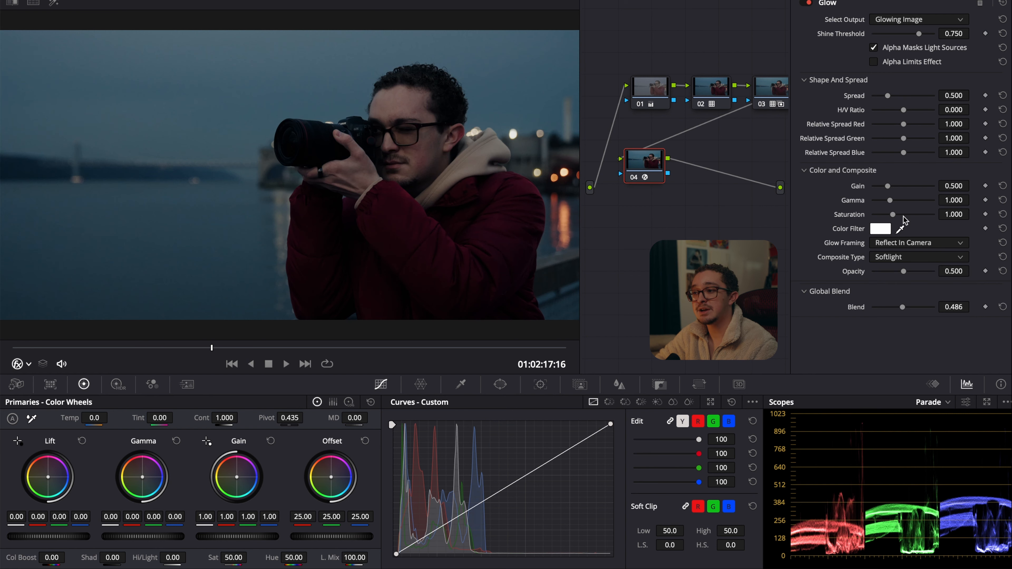
drag(884, 35, 883, 35)
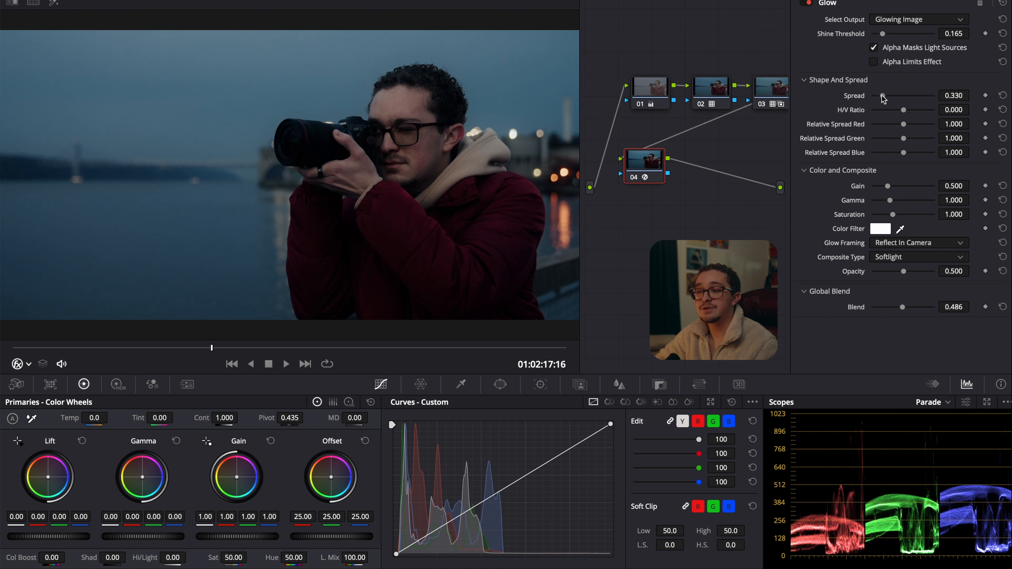
drag(892, 204, 898, 204)
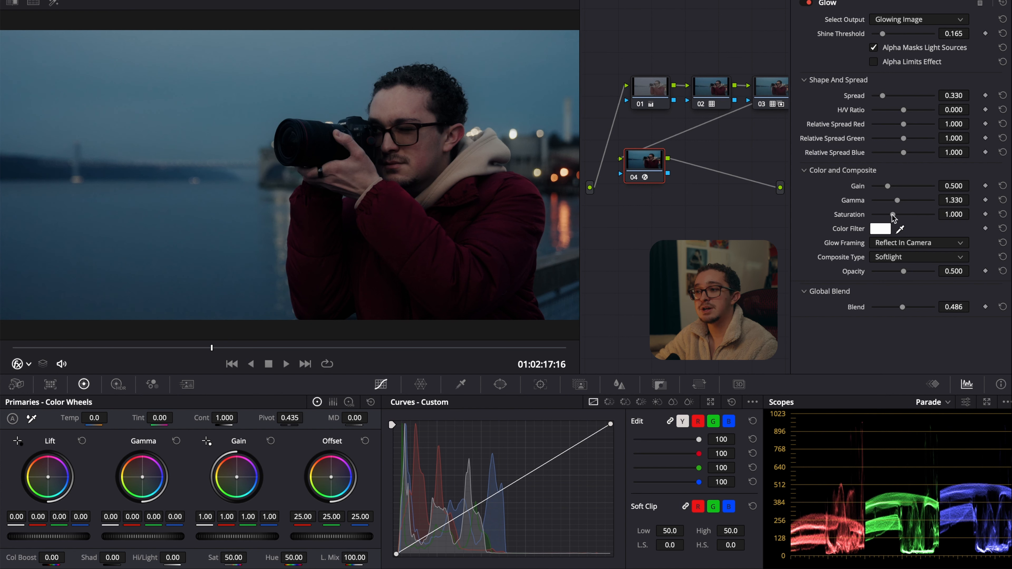
drag(890, 216, 889, 217)
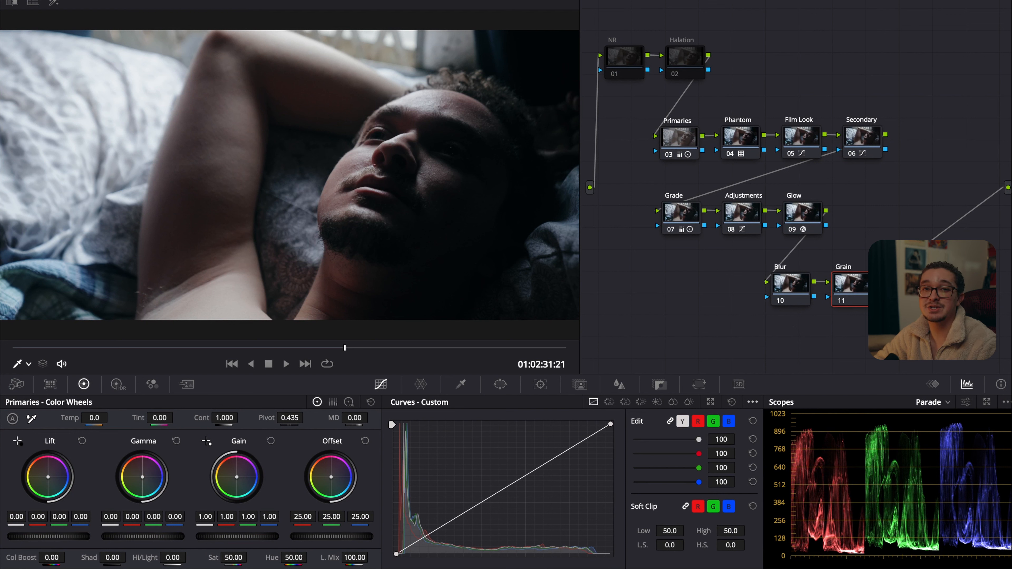
Disable all nodes on the clip of the man lying down, re-enable only Phantom node 04 and check its LUT name.
drag(877, 319, 649, 138)
key(ctrl+d)
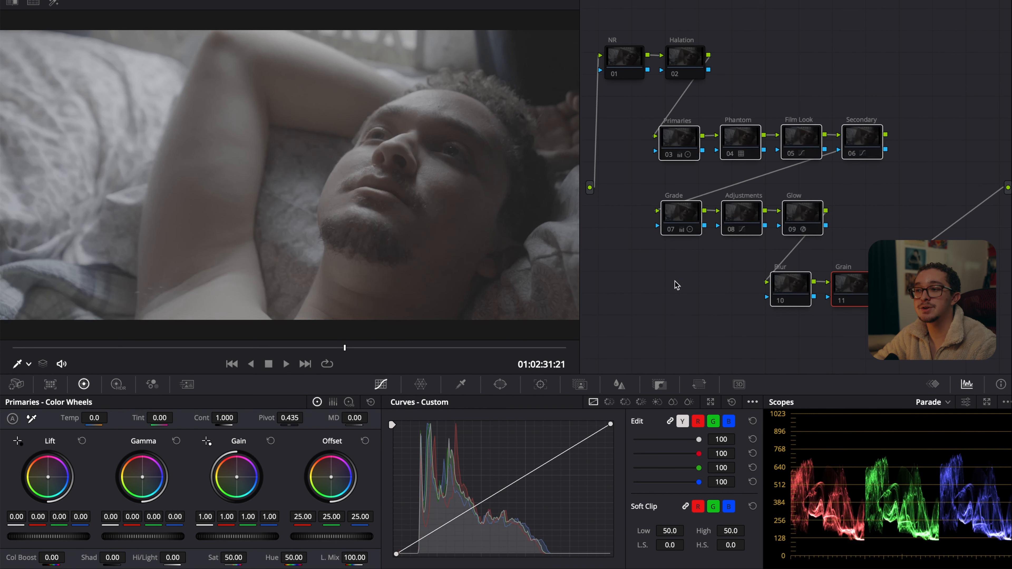
click(738, 141)
key(ctrl+d)
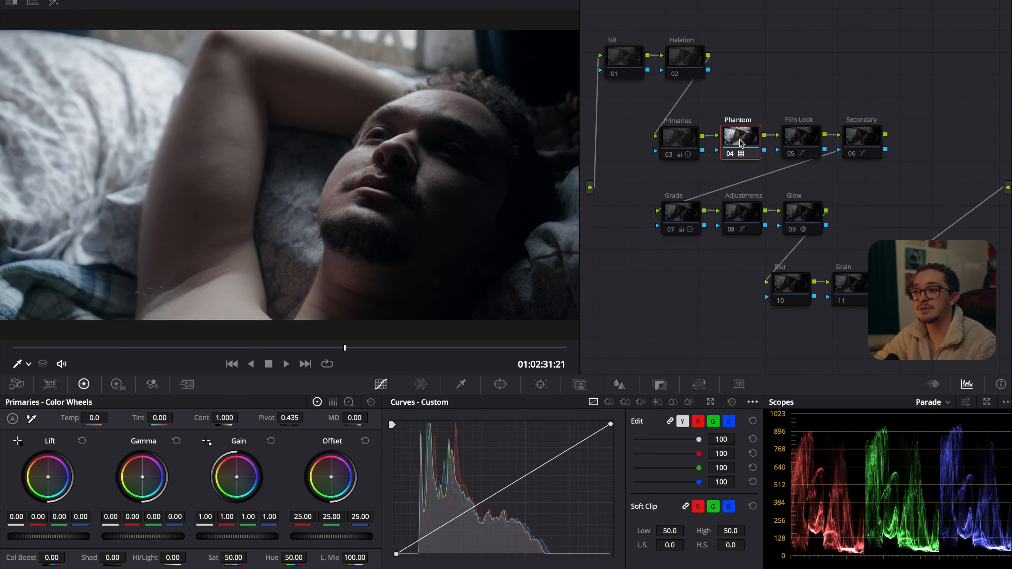
mouse_move(742, 156)
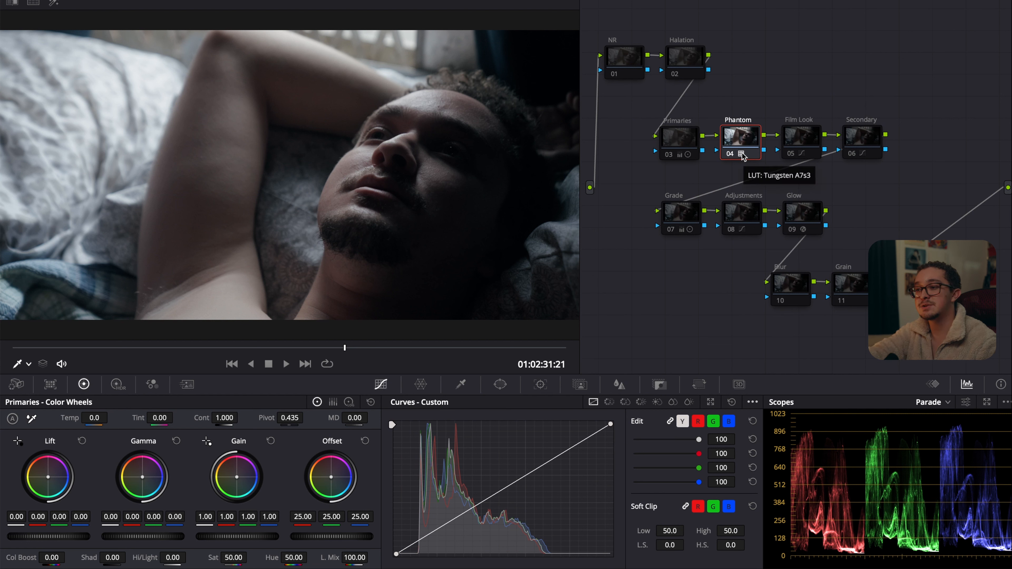
Re-enable Primaries node 03, compare the image with its Hi/Light value reset, and undo that reset.
click(691, 140)
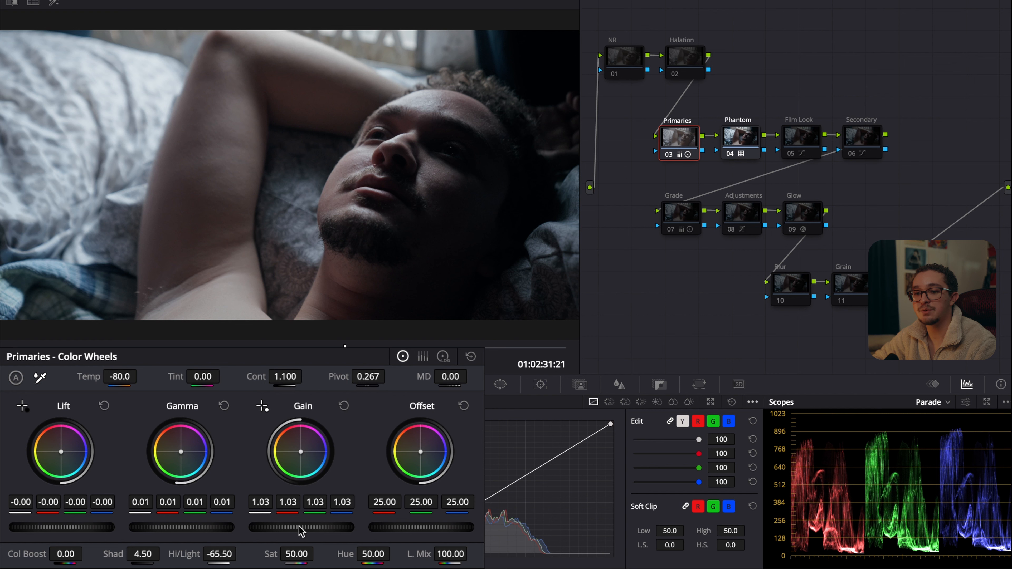
double_click(184, 559)
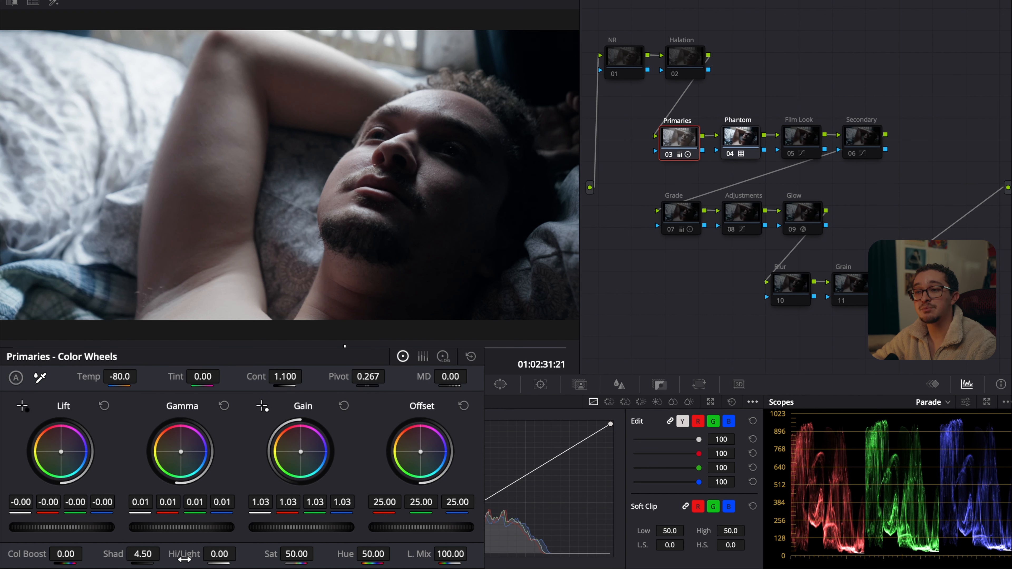
key(ctrl+z)
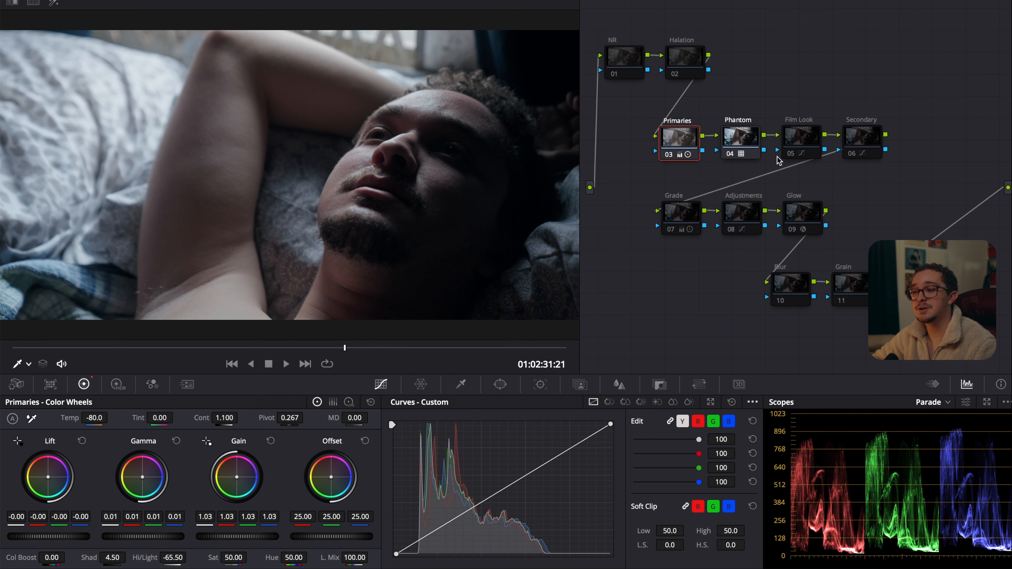
Re-enable Film Look node 05 and toggle it off and on to compare its custom curve's effect.
click(796, 138)
key(ctrl+d)
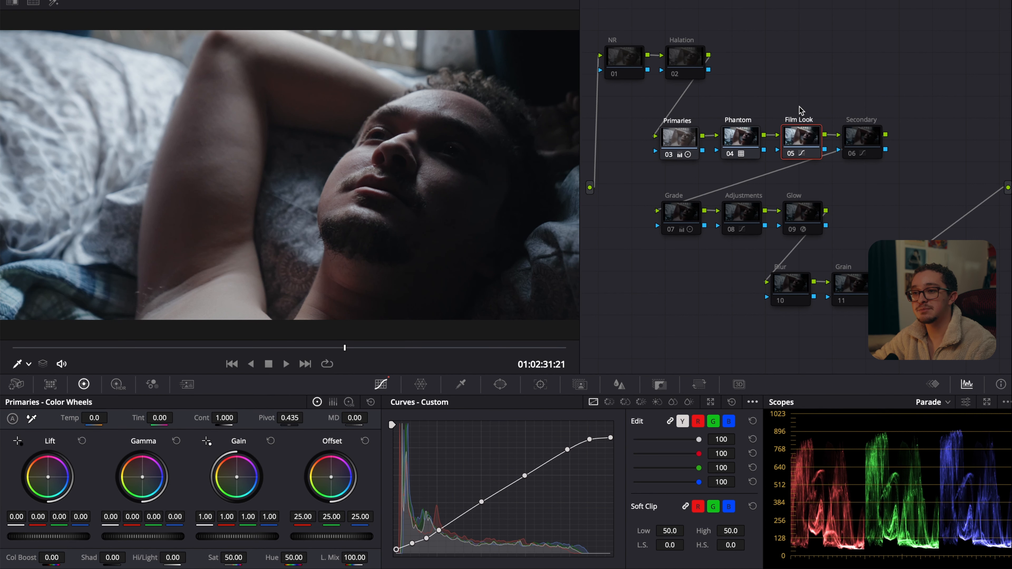
key(ctrl+d)
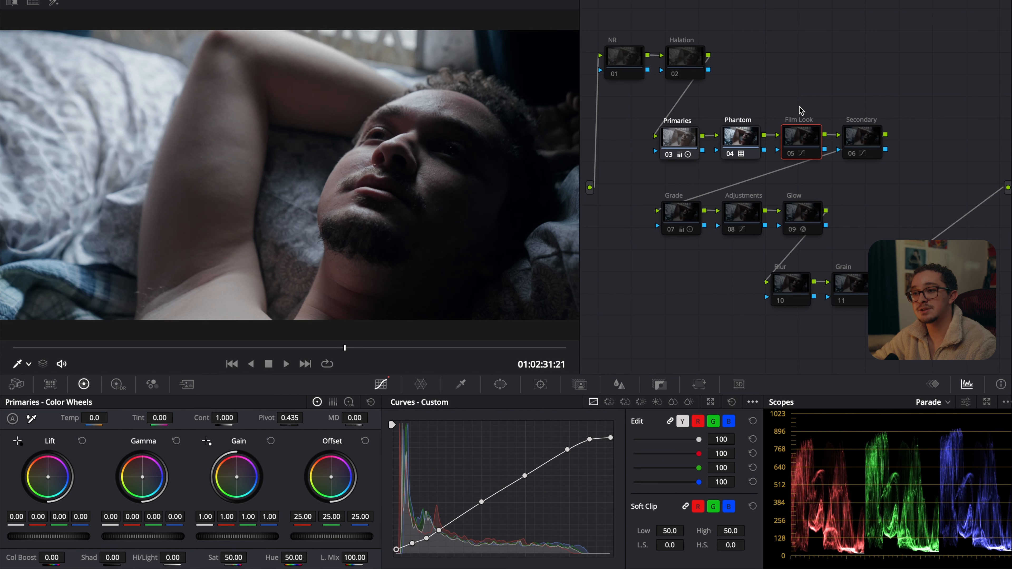
key(ctrl+d)
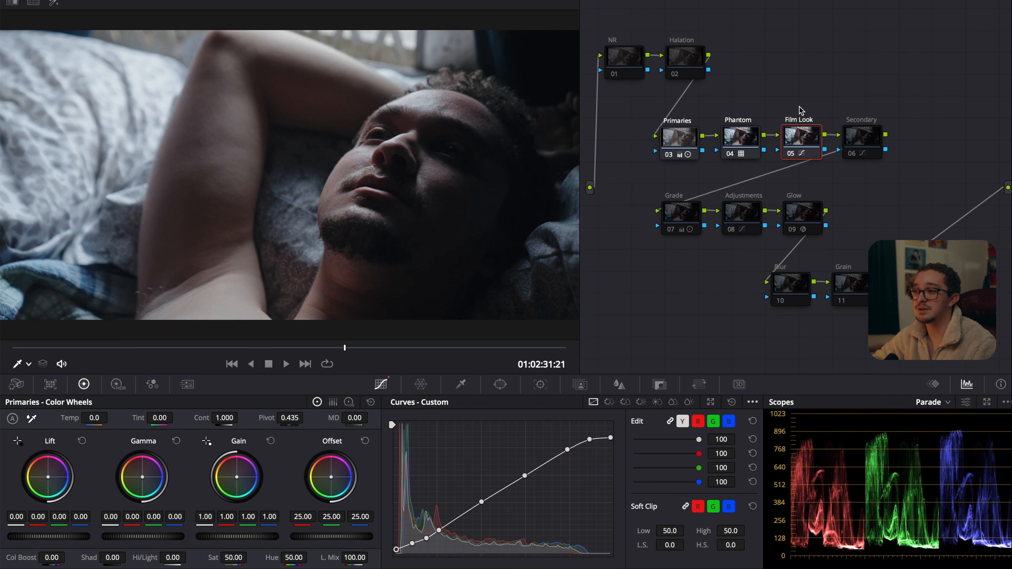
Re-enable Secondary node 06, compare it off and on, and review its Hue Vs Hue and Hue Vs Sat curves.
click(859, 138)
key(ctrl+d)
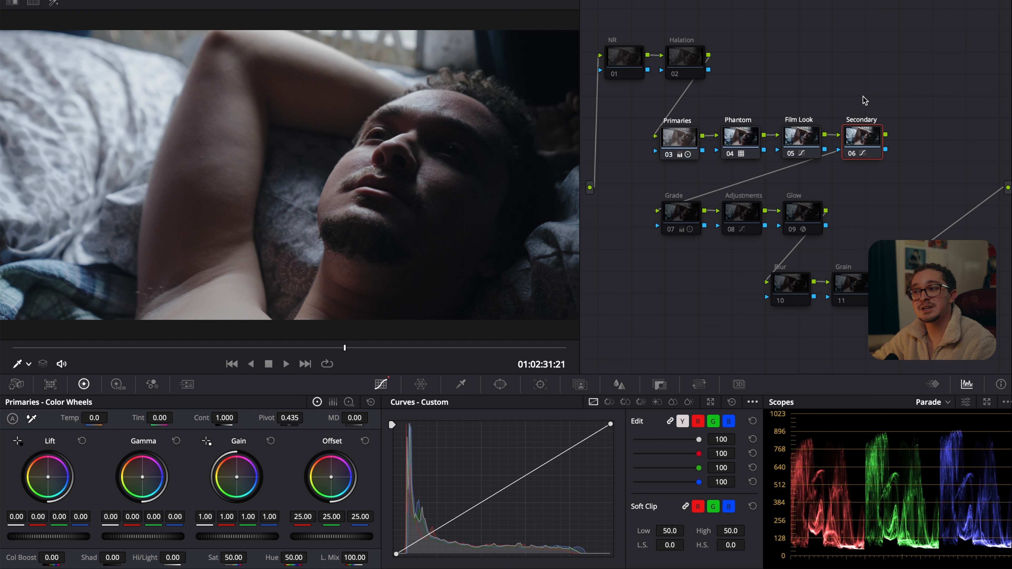
key(ctrl+d)
key(ctrl+d)
key(ctrl+d)
key(ctrl+d)
click(610, 402)
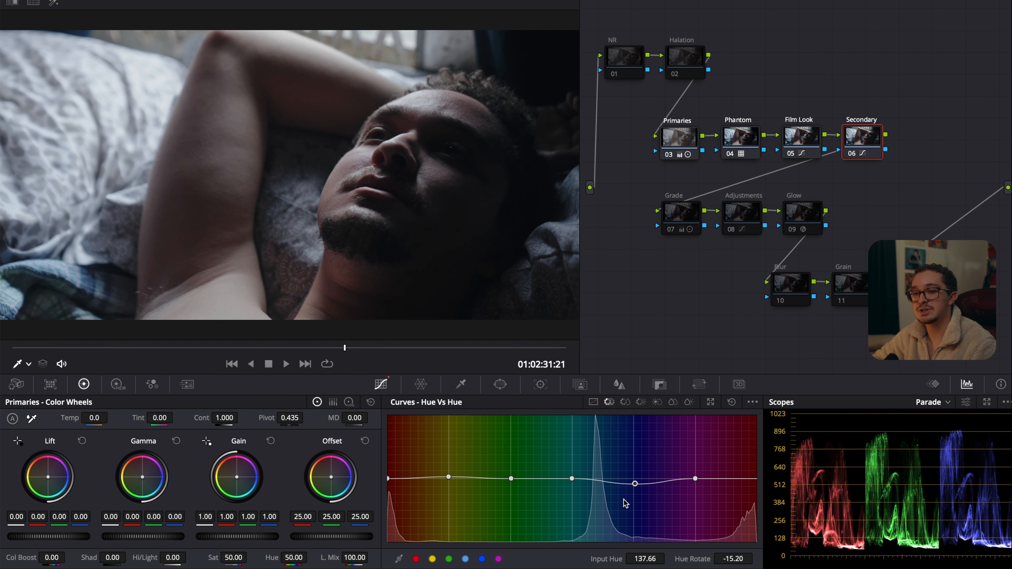
click(624, 403)
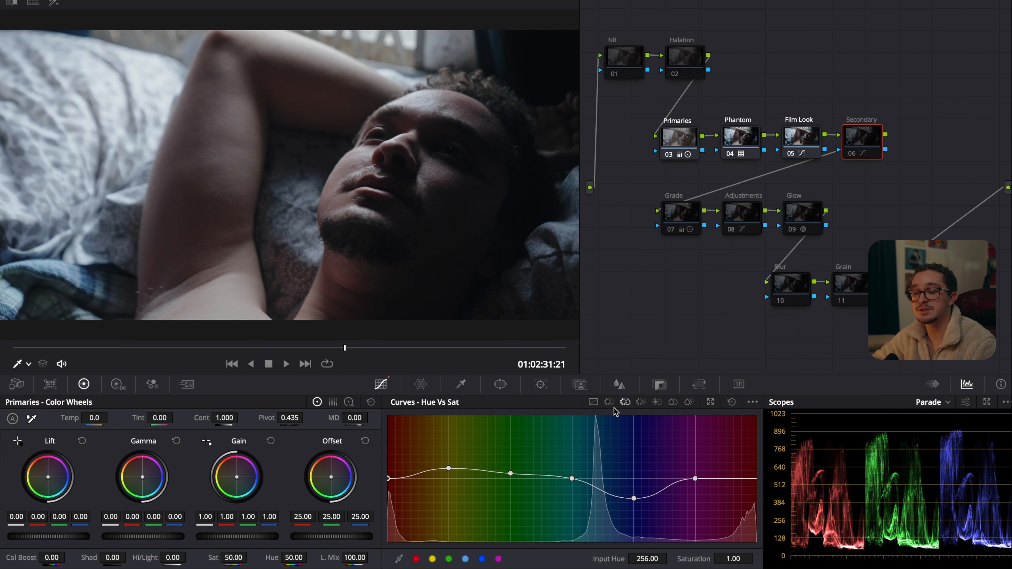
Re-enable Grade node 07 and review its custom curve, primary color wheels and log wheels.
click(683, 217)
key(ctrl+d)
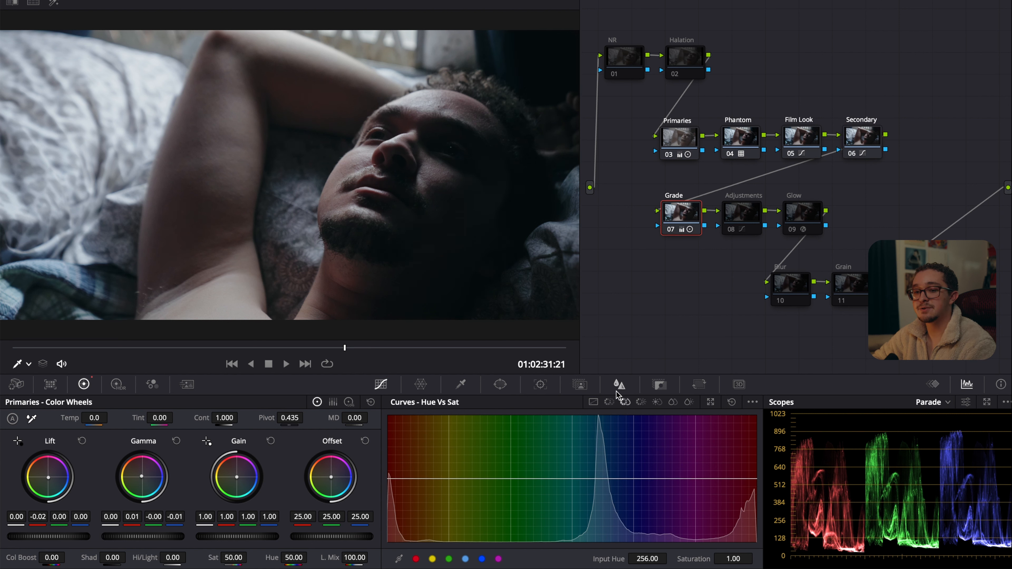
click(591, 405)
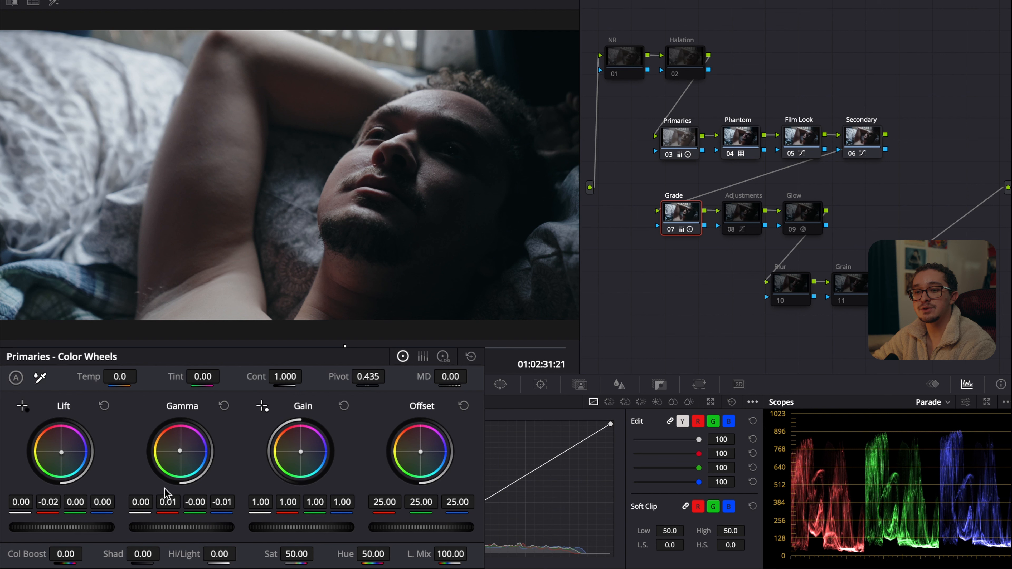
click(443, 357)
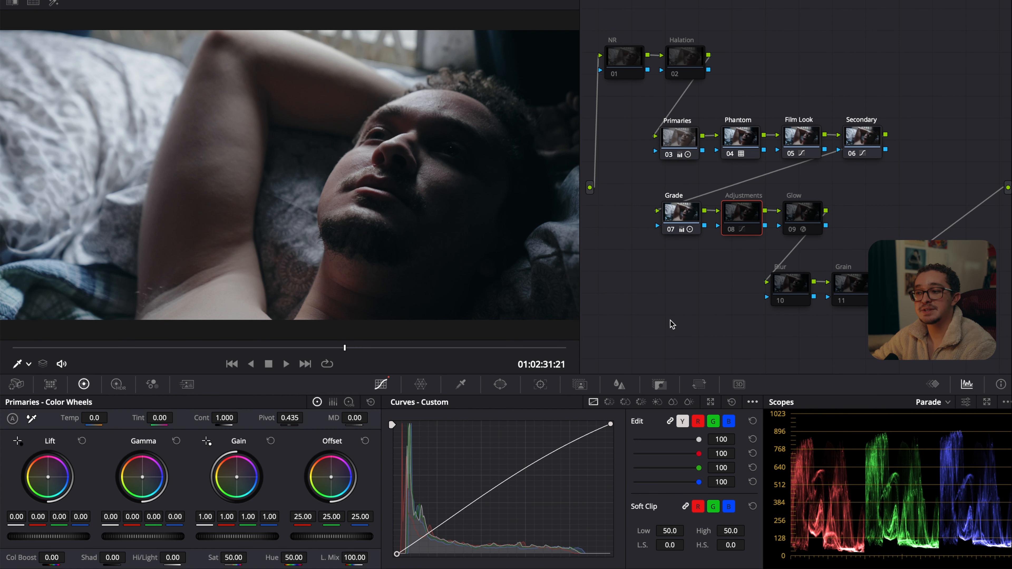
Re-enable Adjustments node 08 and demonstrate shaping its custom curve from the upper end point using the curve options.
key(ctrl+d)
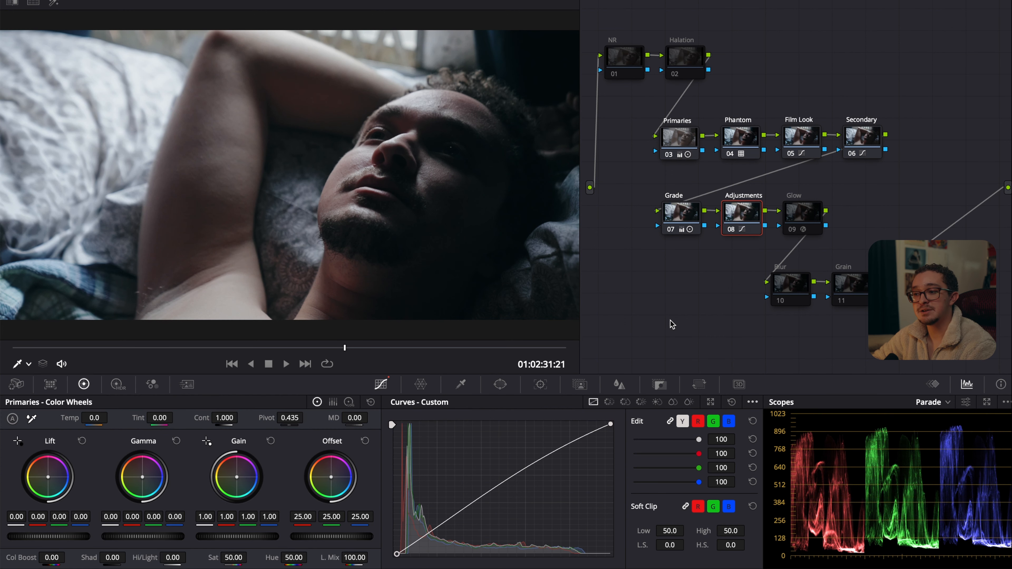
click(752, 402)
click(777, 476)
click(611, 425)
drag(522, 462, 465, 510)
Re-enable Glow node 09, compare it off and on while reviewing its effect settings, and re-enable Blur node 10.
click(802, 213)
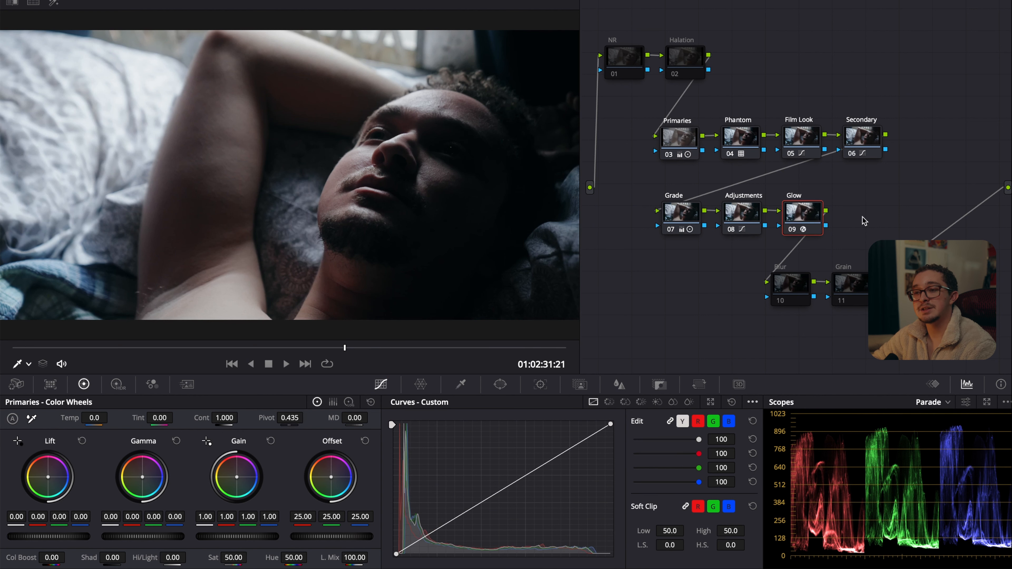
key(super+d)
key(super+d)
click(916, 1)
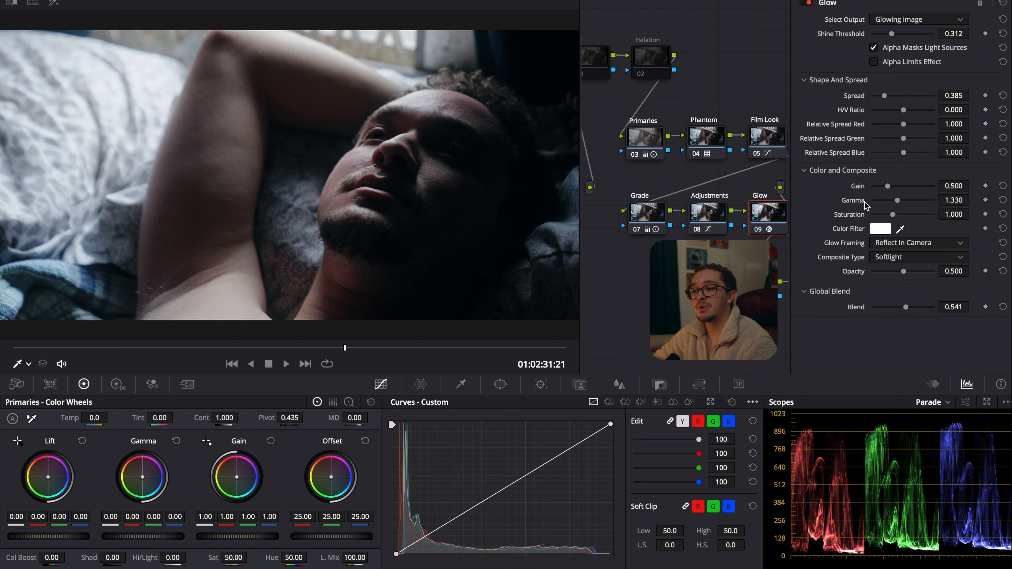
click(929, 1)
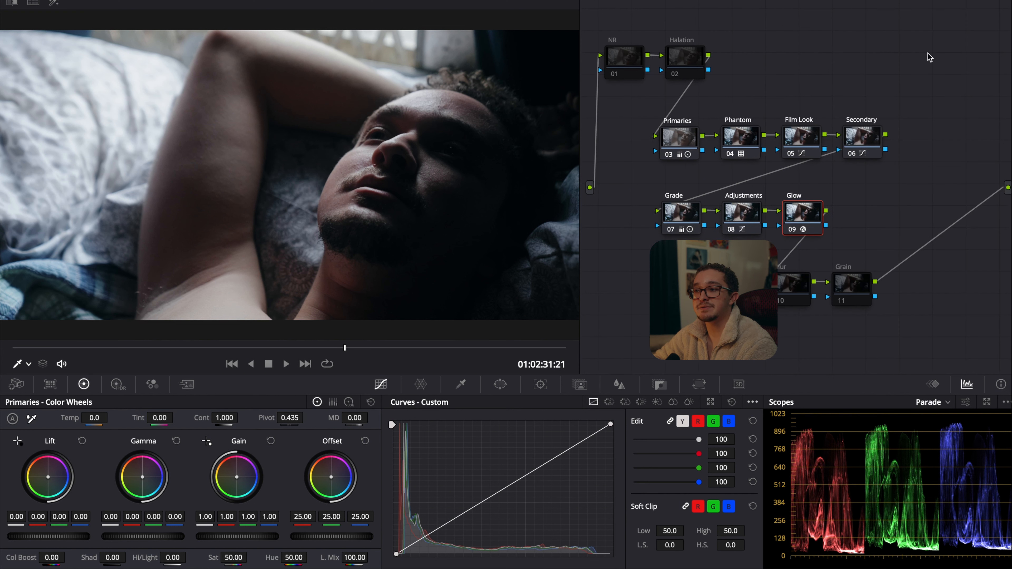
click(795, 284)
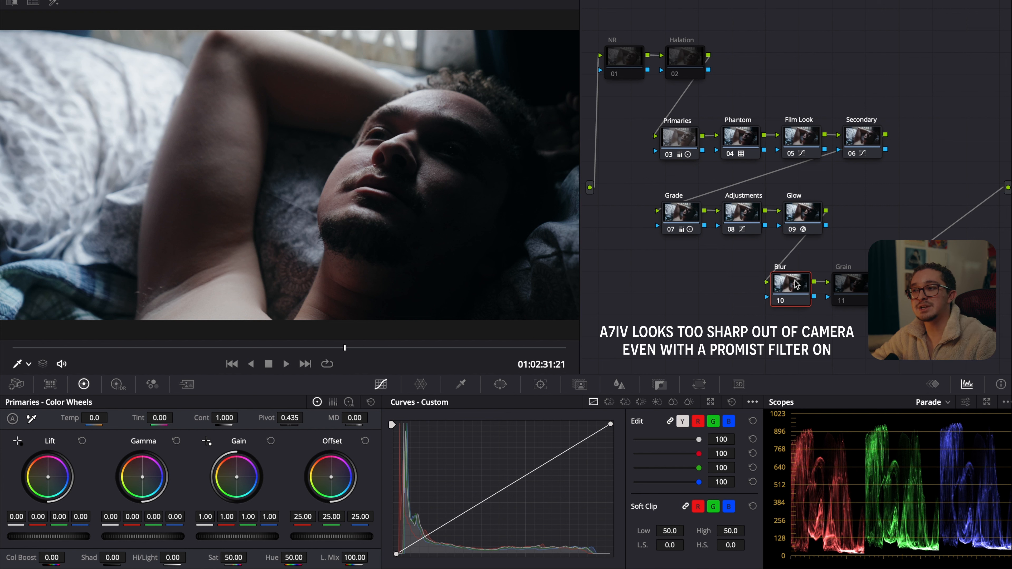
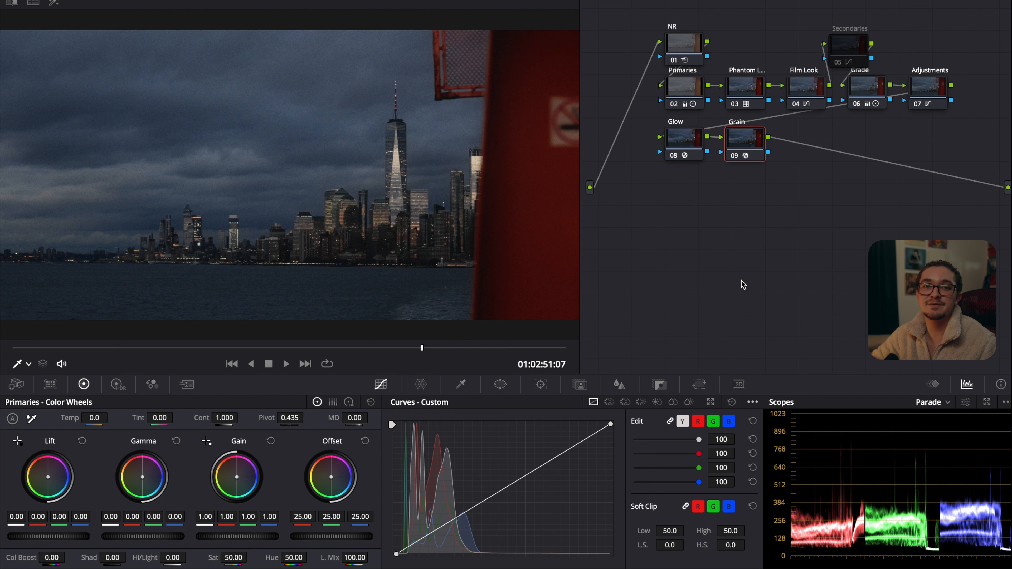
Disable all nodes on the city skyline clip and re-enable only Phantom LUT node 03.
drag(987, 242, 648, 38)
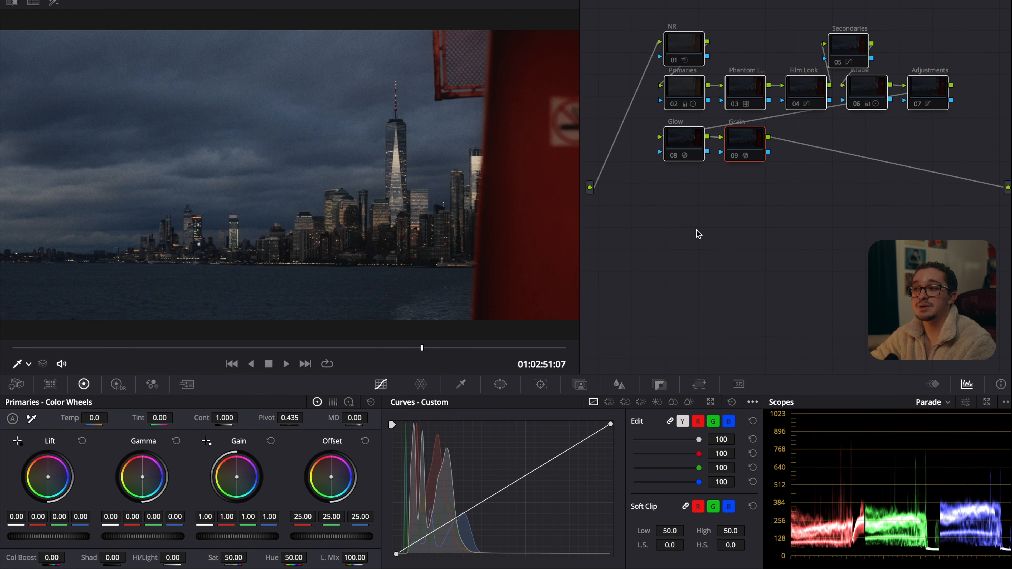
key(ctrl+d)
click(741, 90)
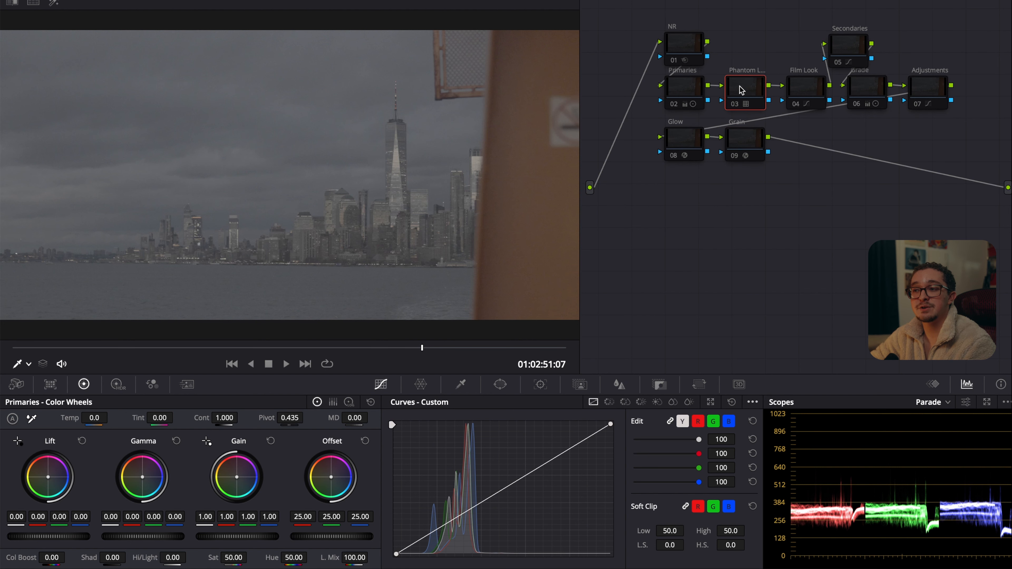
key(ctrl+d)
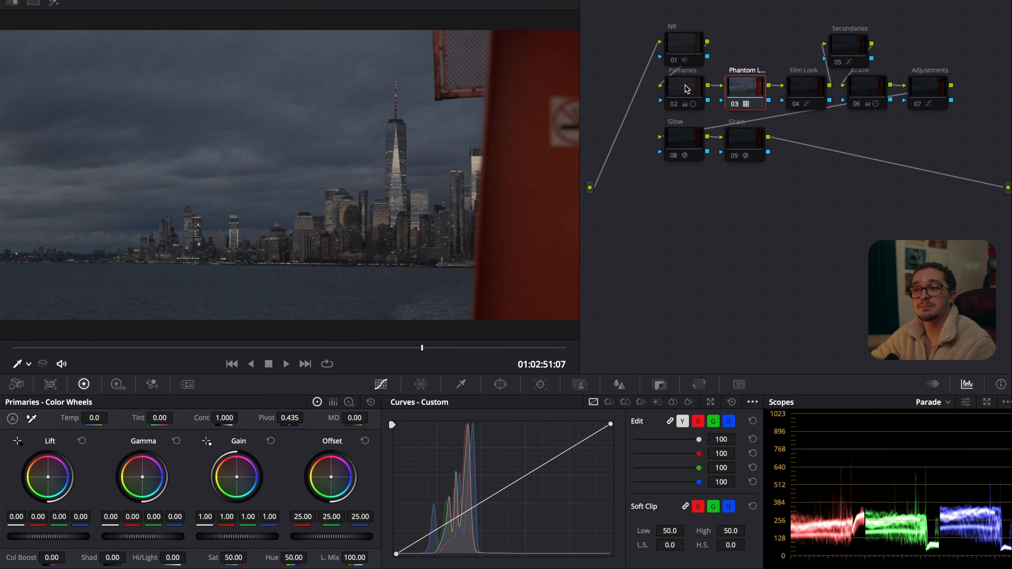
Re-enable Primaries node 02 and Film Look node 04 on the skyline clip, toggling Film Look to compare its effect.
click(682, 86)
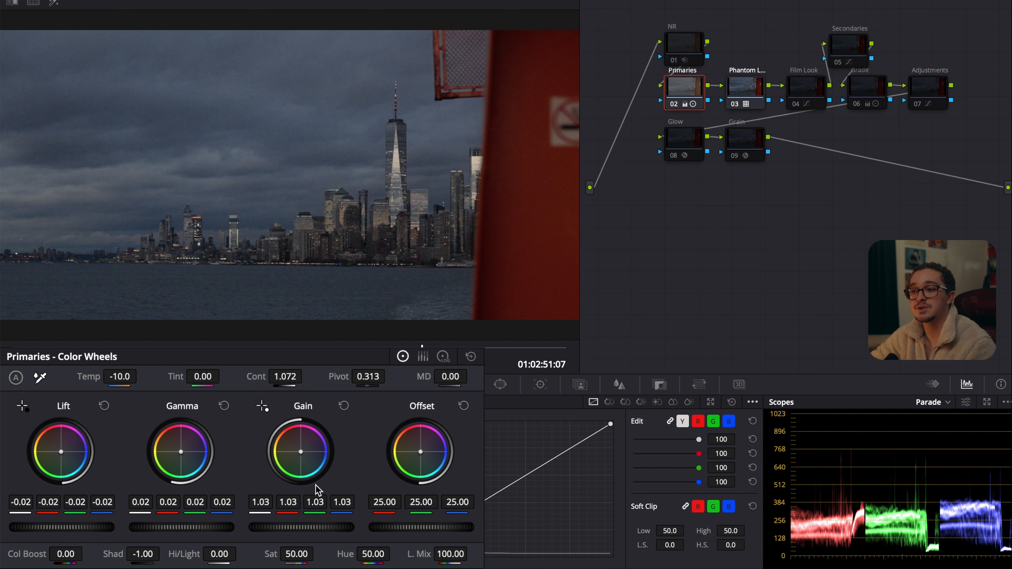
click(803, 93)
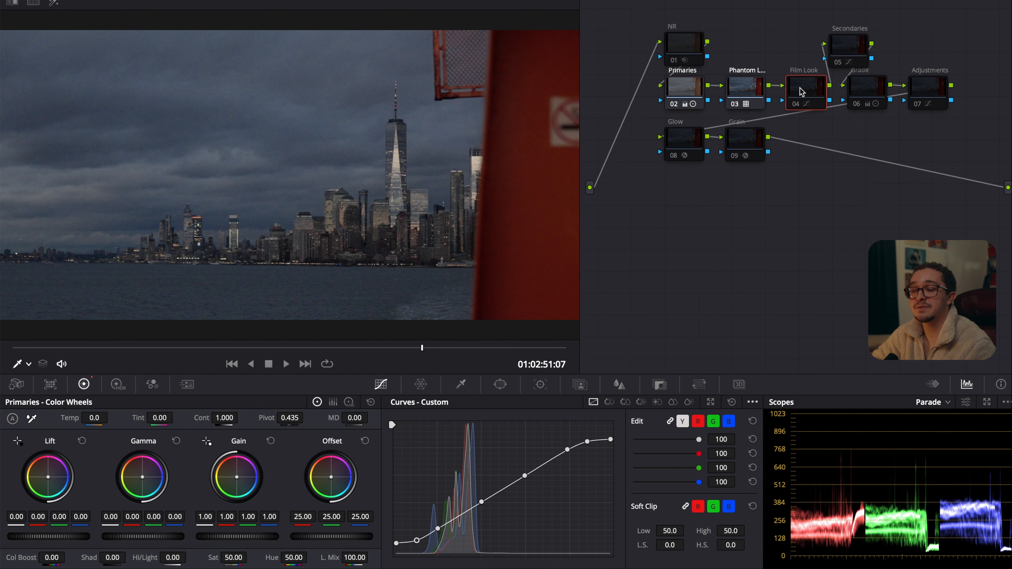
key(ctrl+d)
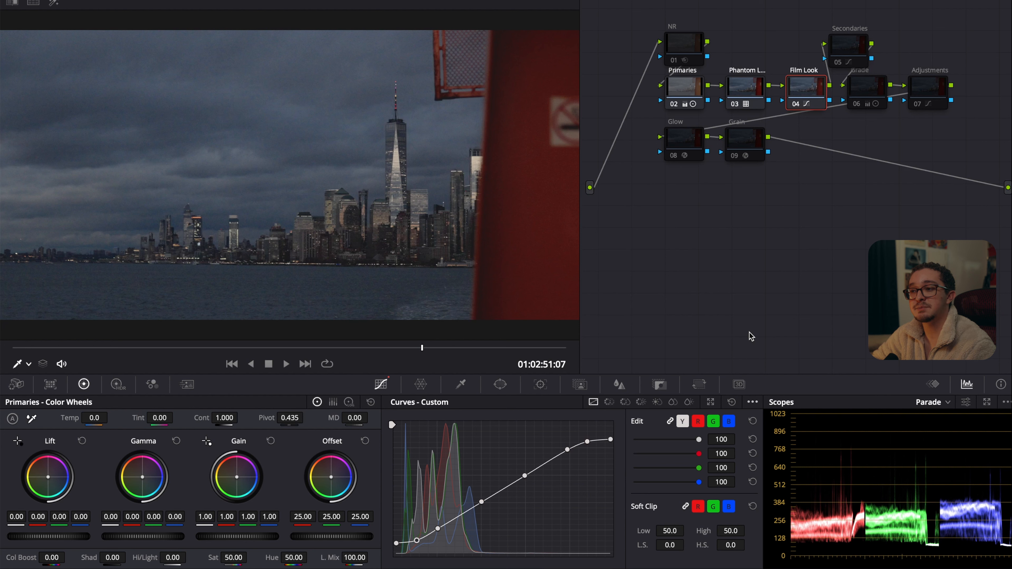
key(ctrl+d)
key(ctrl+d)
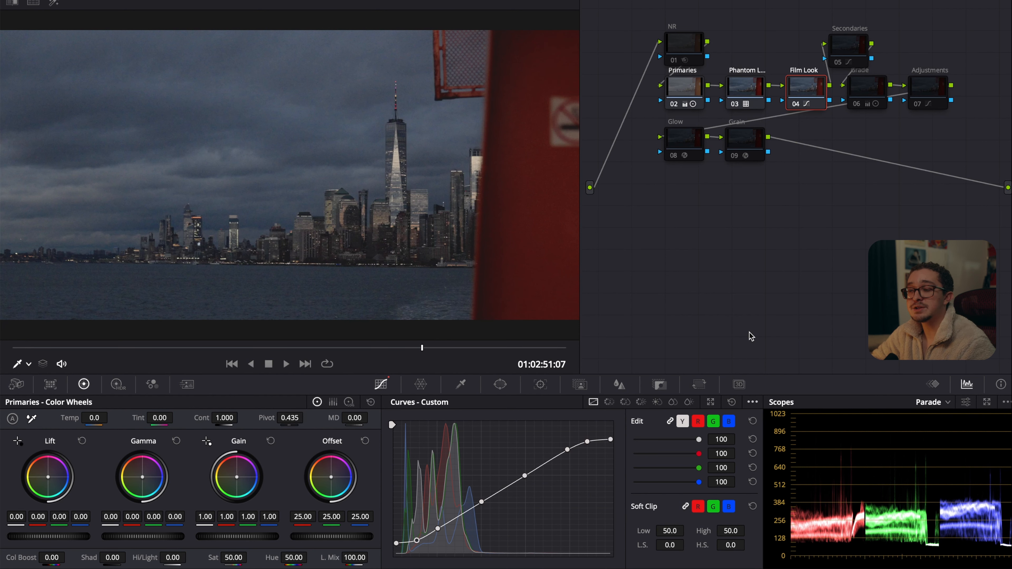
Toggle Secondaries node 05 on the skyline clip to compare its effect on the image.
click(847, 52)
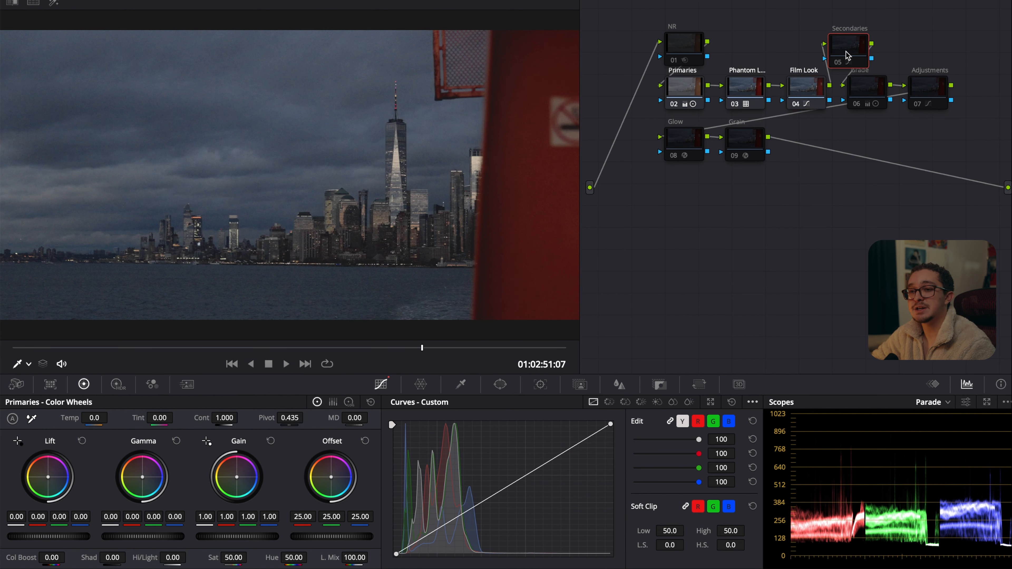
key(ctrl+d)
key(ctrl+d)
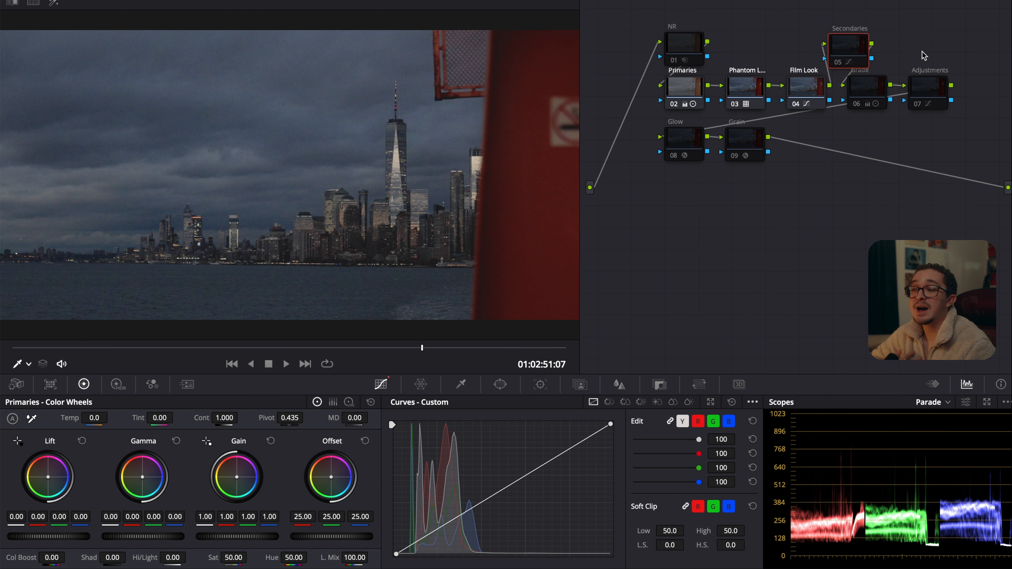
key(ctrl+d)
key(ctrl+d)
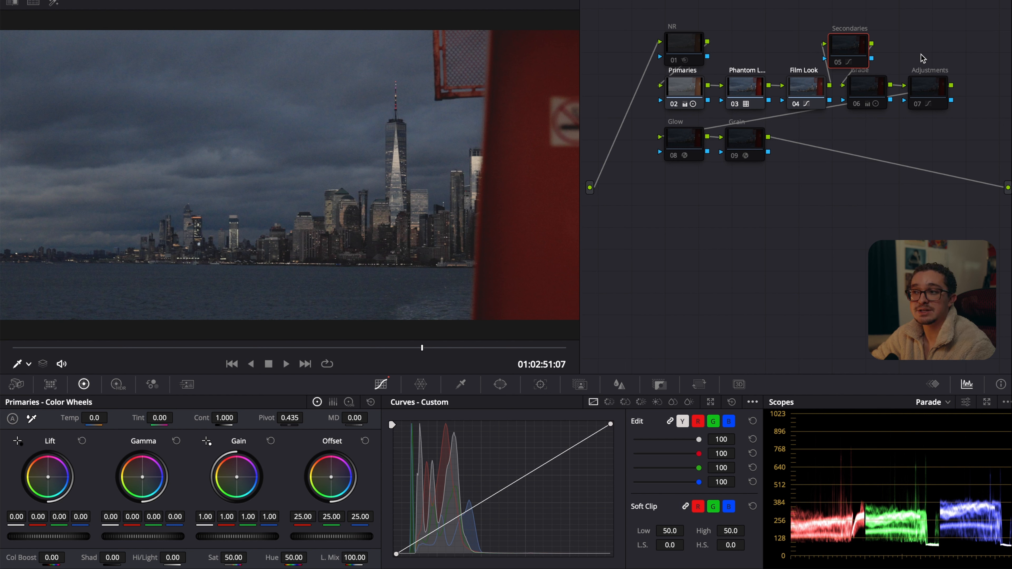
Re-enable Grade node 06 on the skyline clip and review its primaries and log color wheel adjustments.
click(869, 90)
key(ctrl+d)
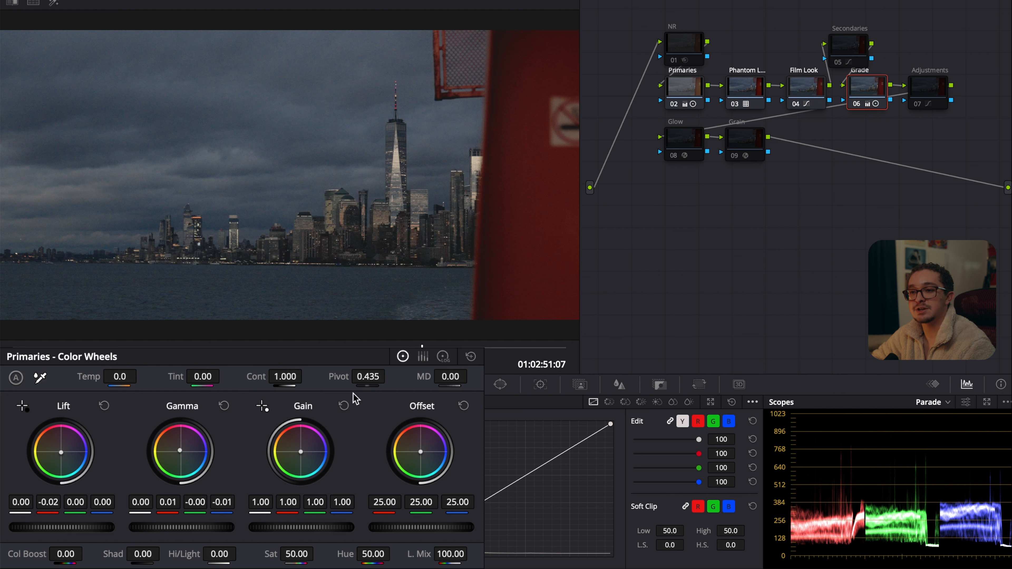
click(443, 357)
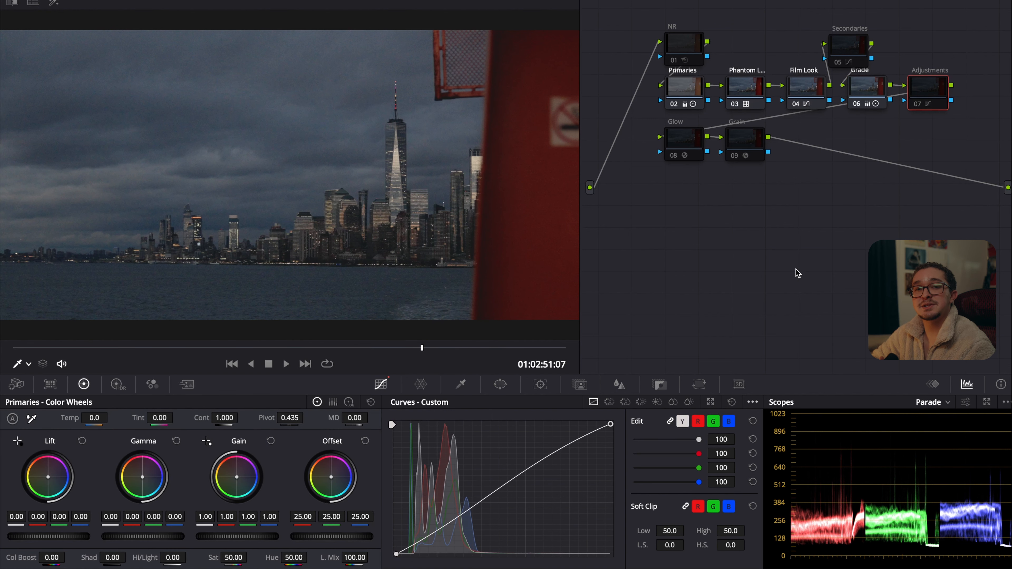
Re-enable Adjustments node 07 and use the Editable Splines option to show the handles at both end points of its custom curve.
key(super+d)
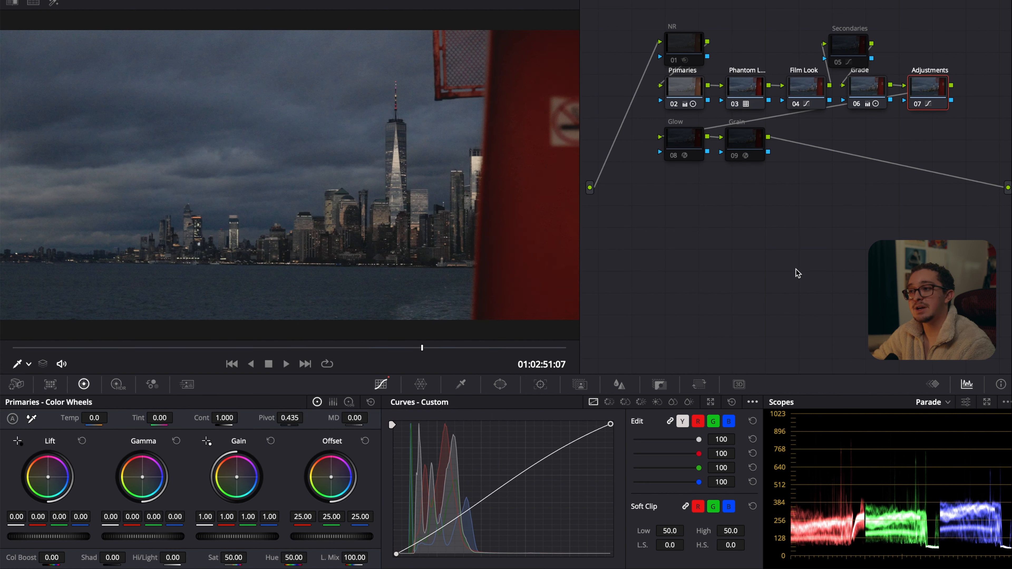
click(753, 402)
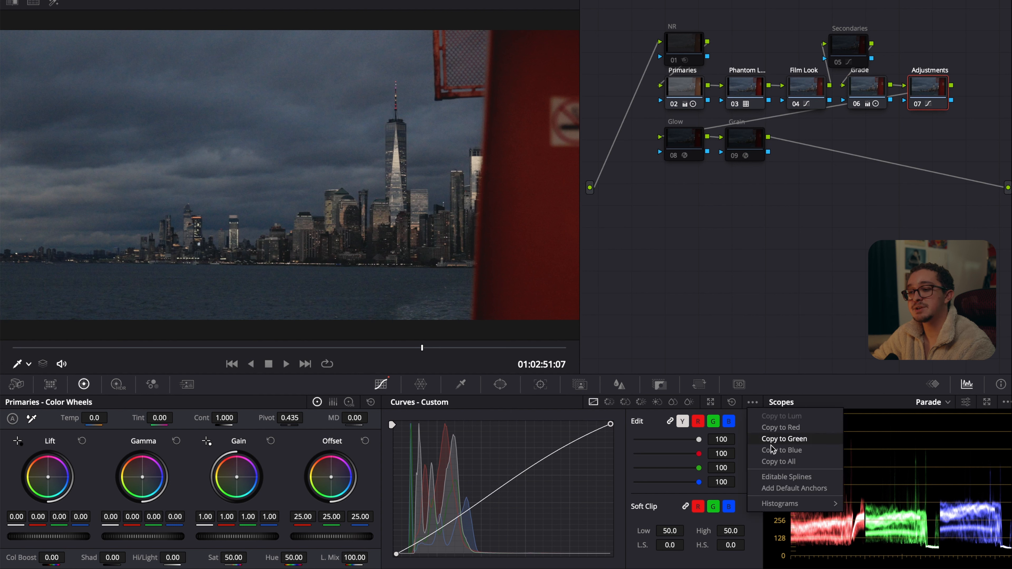
click(780, 477)
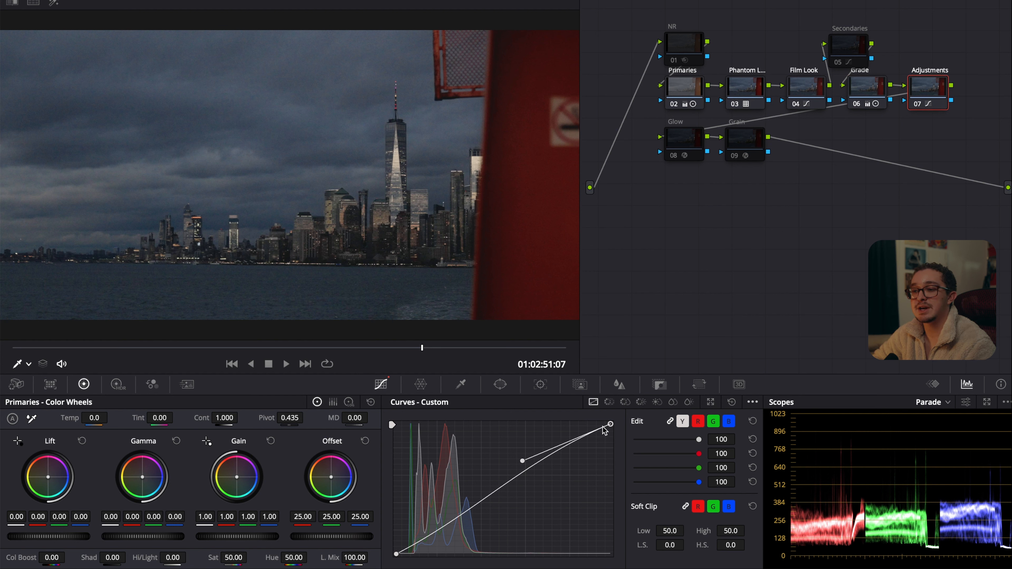
click(397, 554)
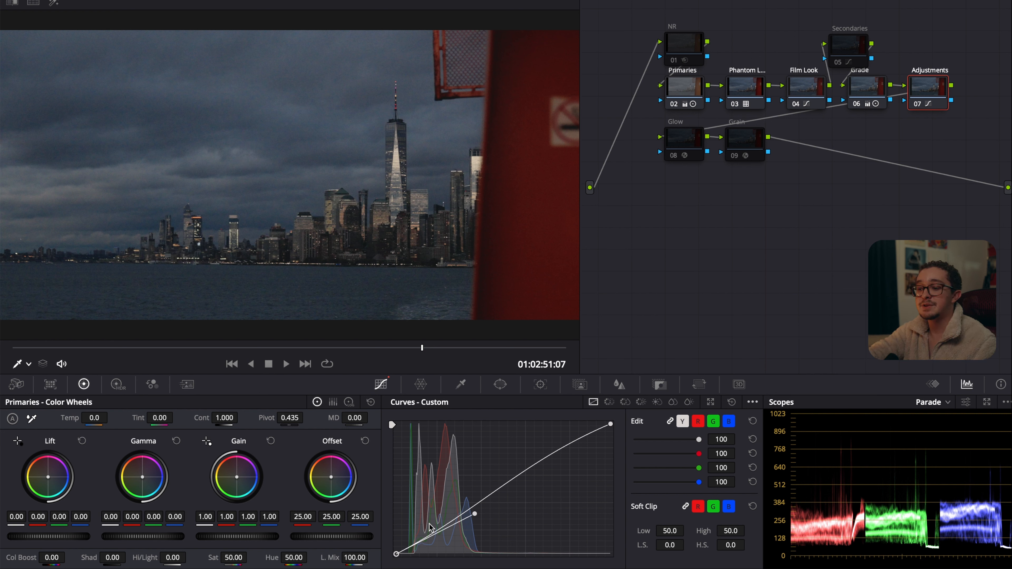
Re-enable Glow node 08 and review its effect settings, including the Global Blend section.
click(684, 142)
key(ctrl+d)
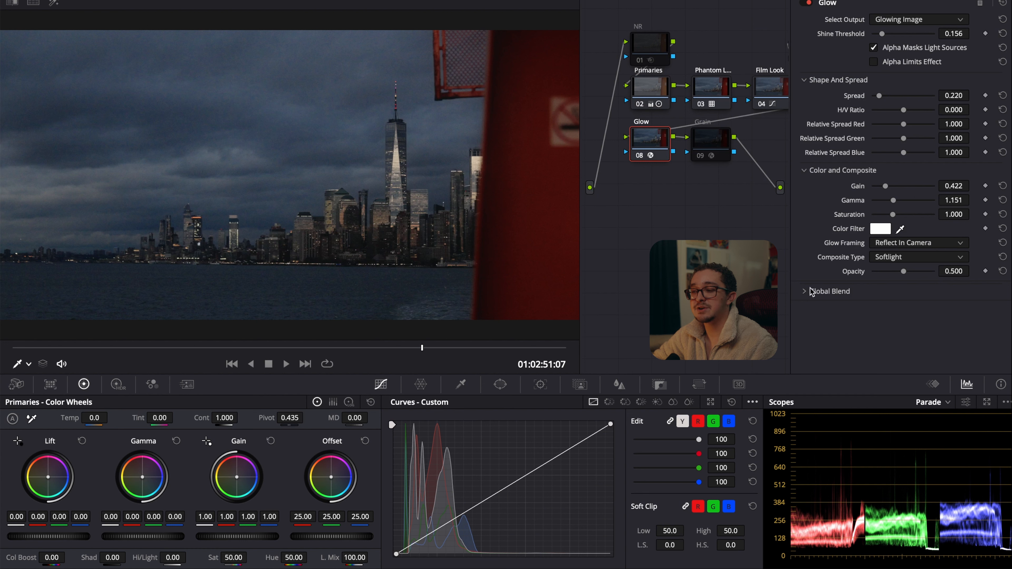
click(811, 291)
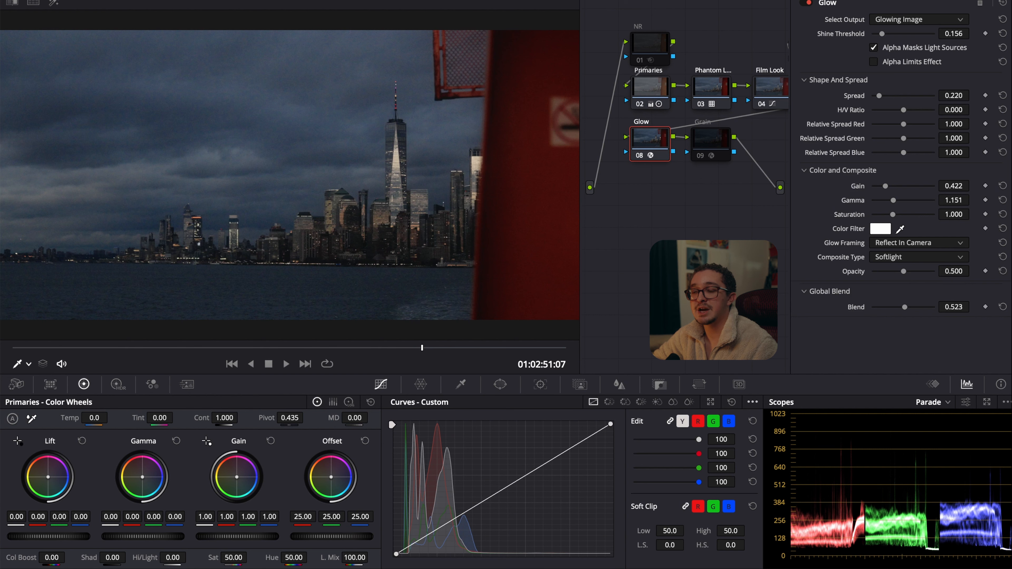
click(931, 3)
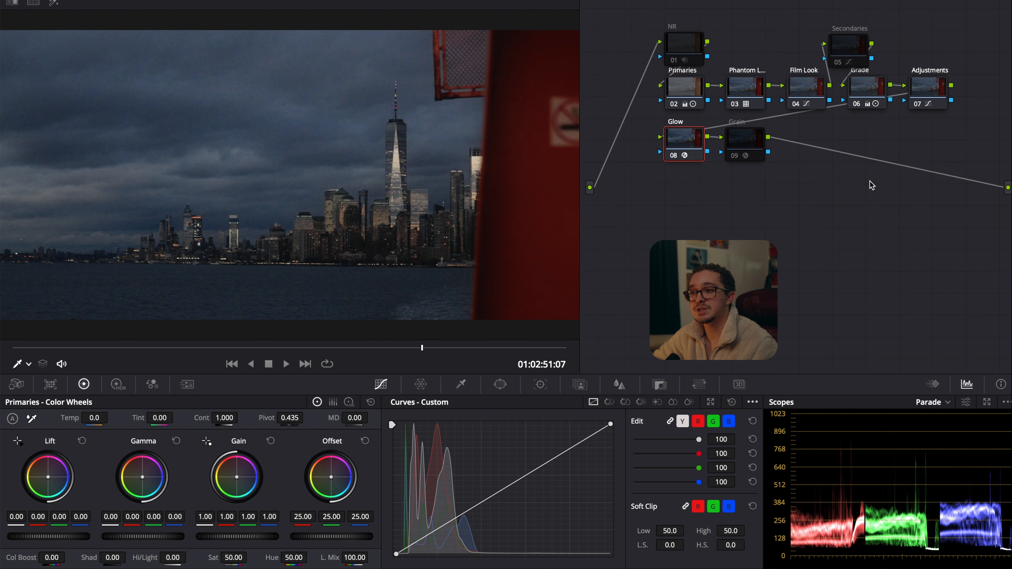
Re-enable NR node 01 and set temporal motion estimation to Better, the spatial threshold to 2.4 and the temporal threshold to 6.6.
click(690, 45)
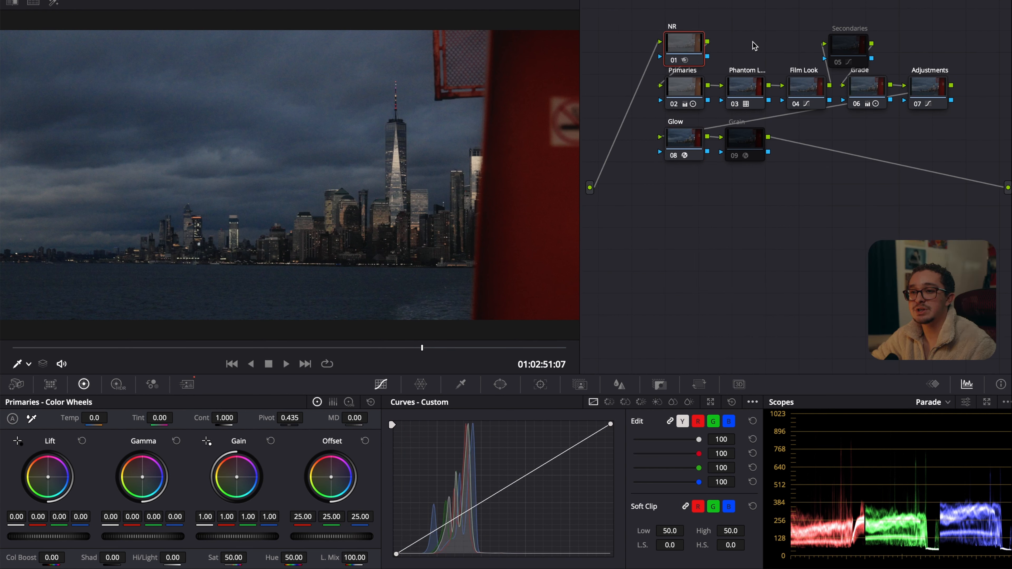
click(187, 385)
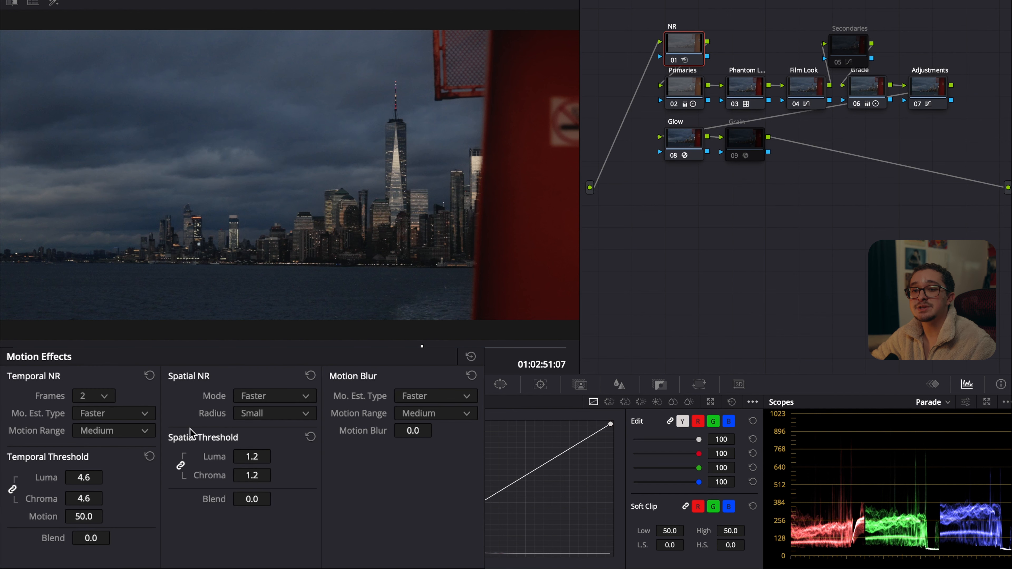
click(106, 415)
click(107, 446)
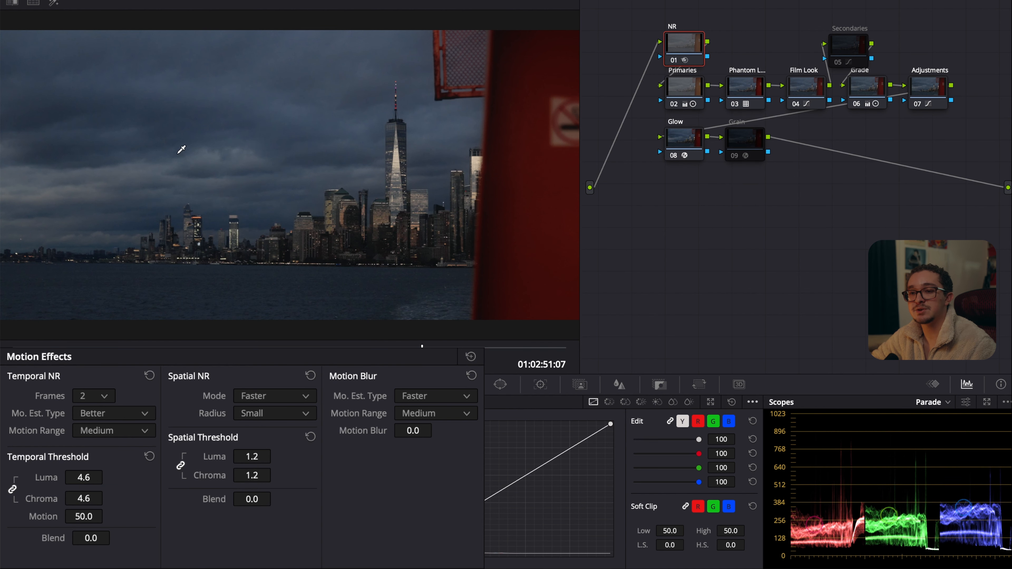
scroll(182, 149, up, 5)
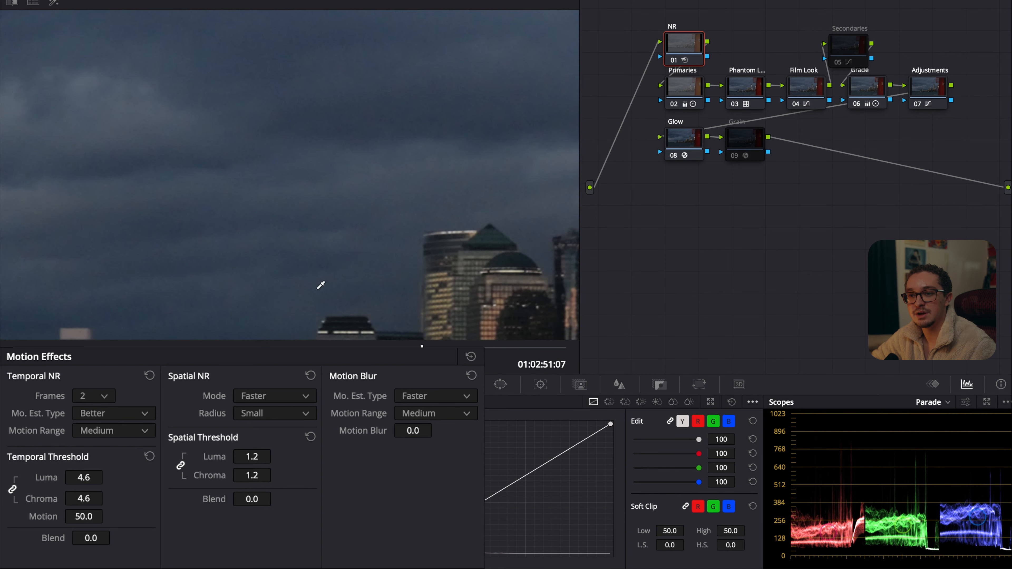
drag(252, 457, 104, 475)
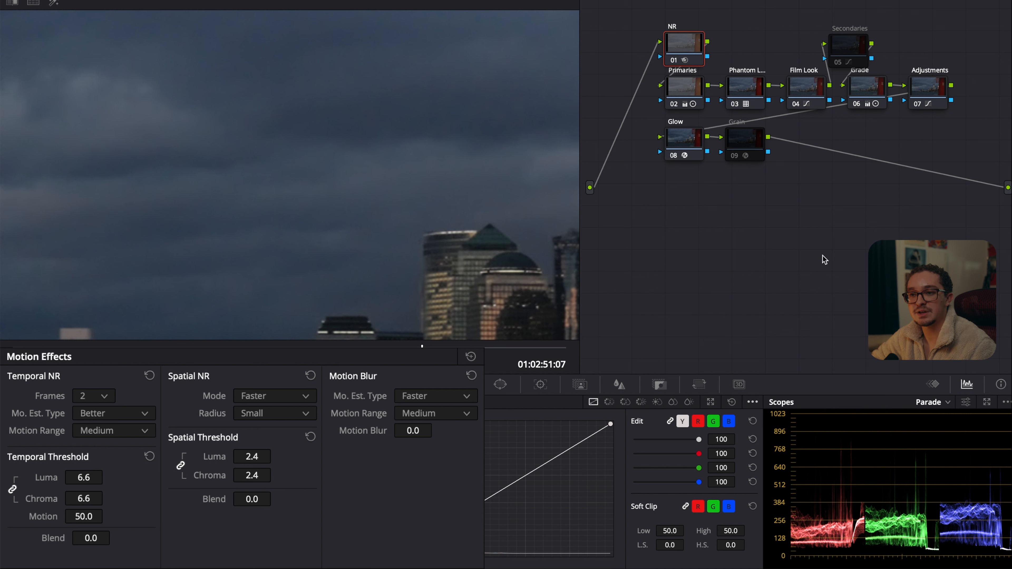
Compare the noise reduction off and on in the enlarged sky, then fit the image to the viewer and select Grain node 09.
key(ctrl+d)
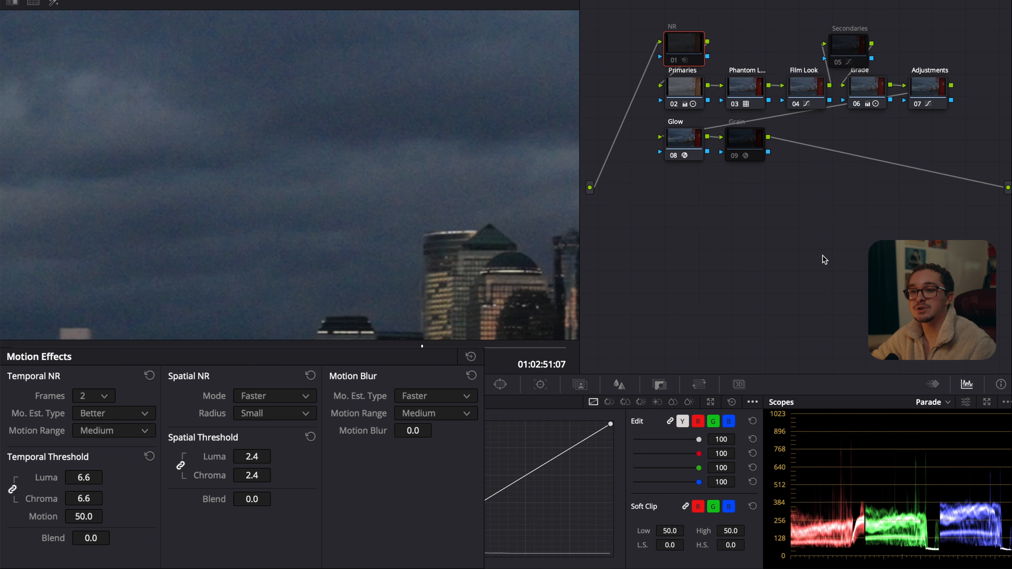
key(ctrl+d)
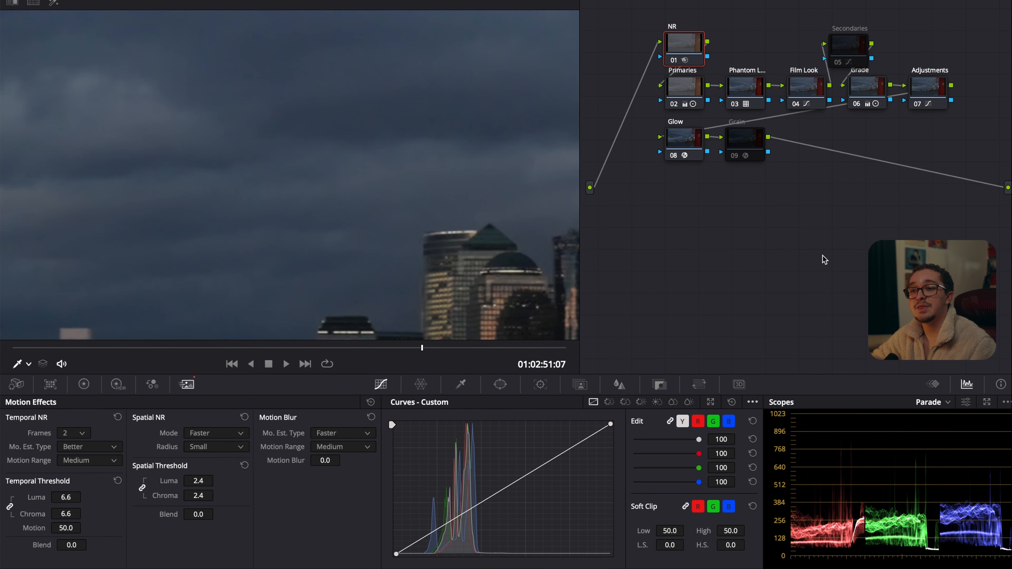
click(29, 4)
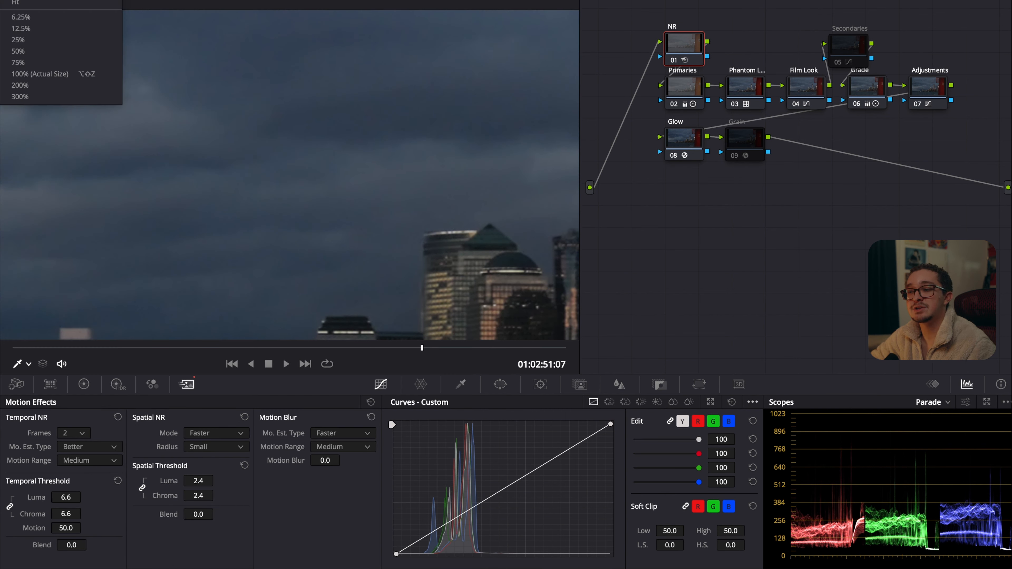
click(30, 3)
click(745, 141)
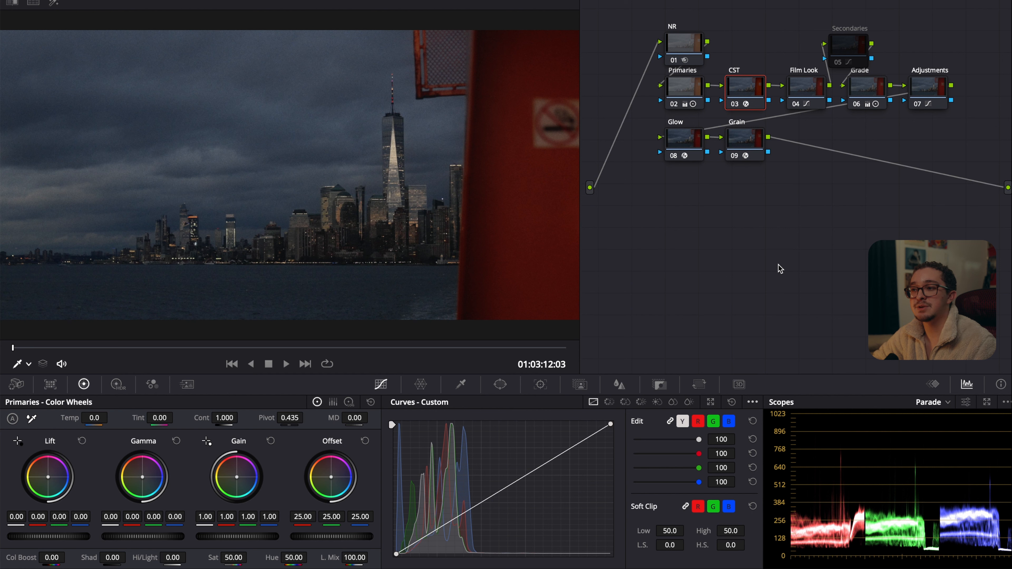
On the skyline version graded with a CST node, compare NR node 01 off and on and select CST node 03.
click(684, 47)
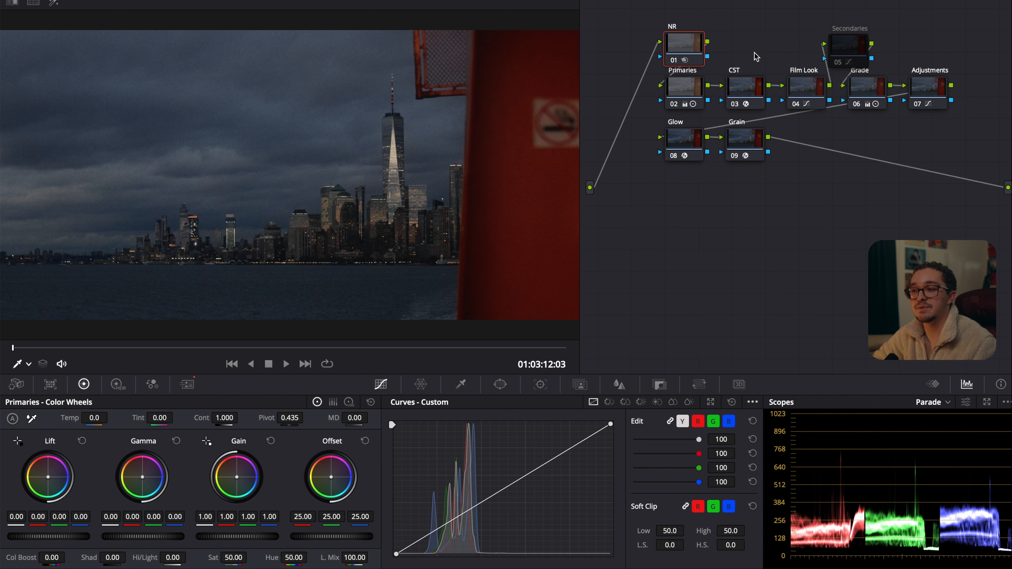
key(super+d)
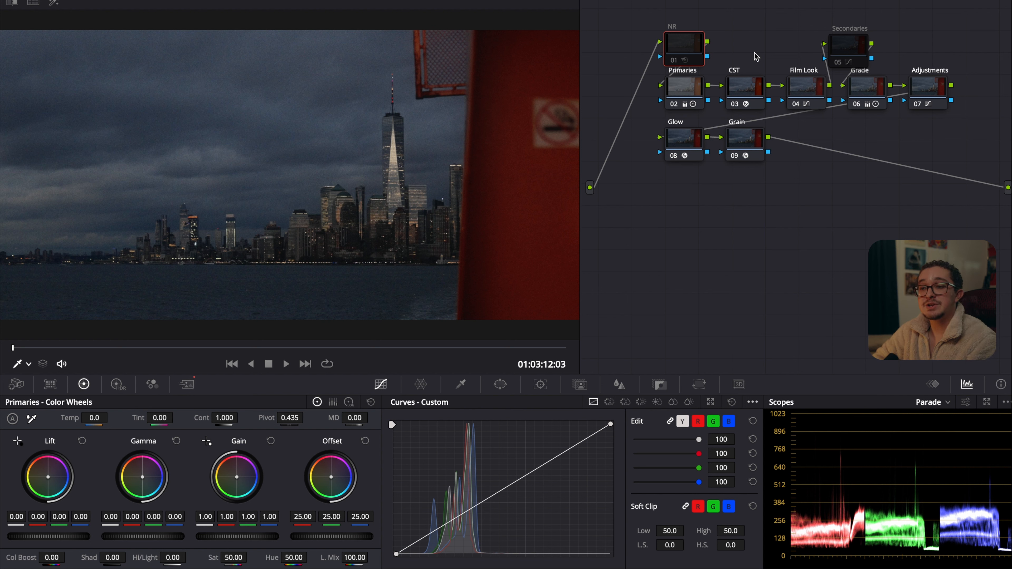
key(ctrl+d)
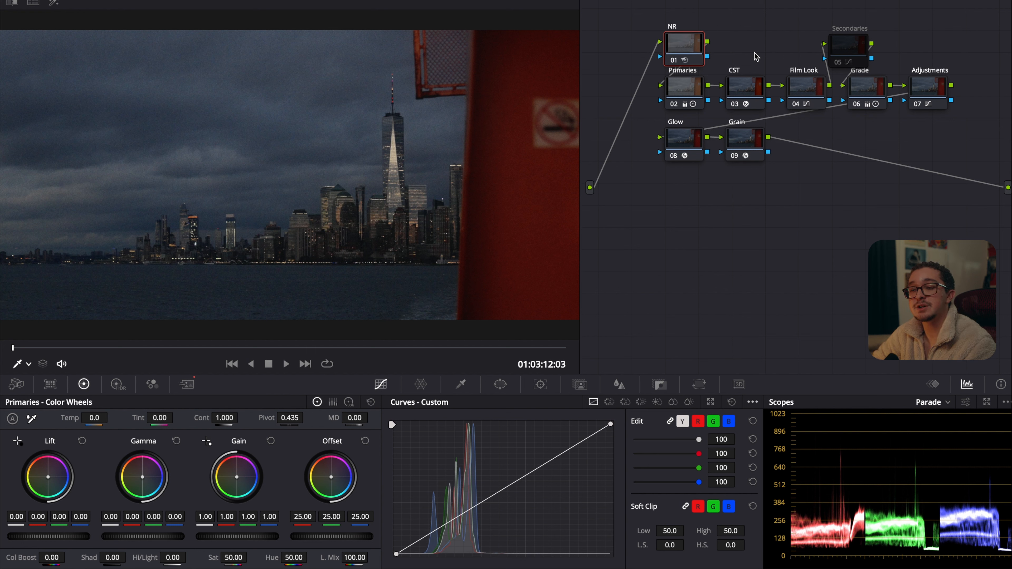
click(748, 92)
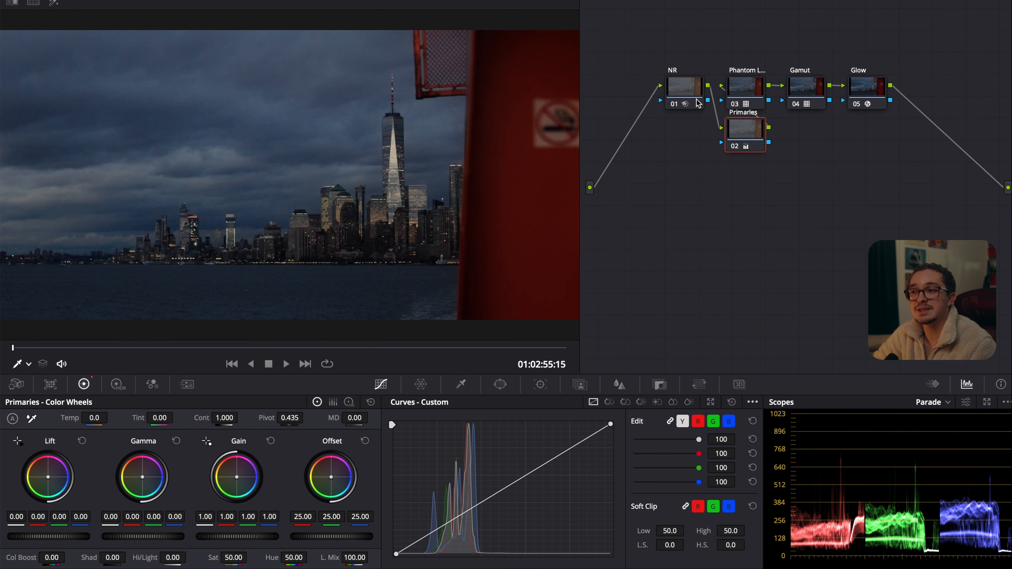
Disable all nodes on the skyline version with the Gamut node and re-enable Phantom LUT node 03 and Gamut node 04.
drag(679, 53, 897, 160)
key(ctrl+d)
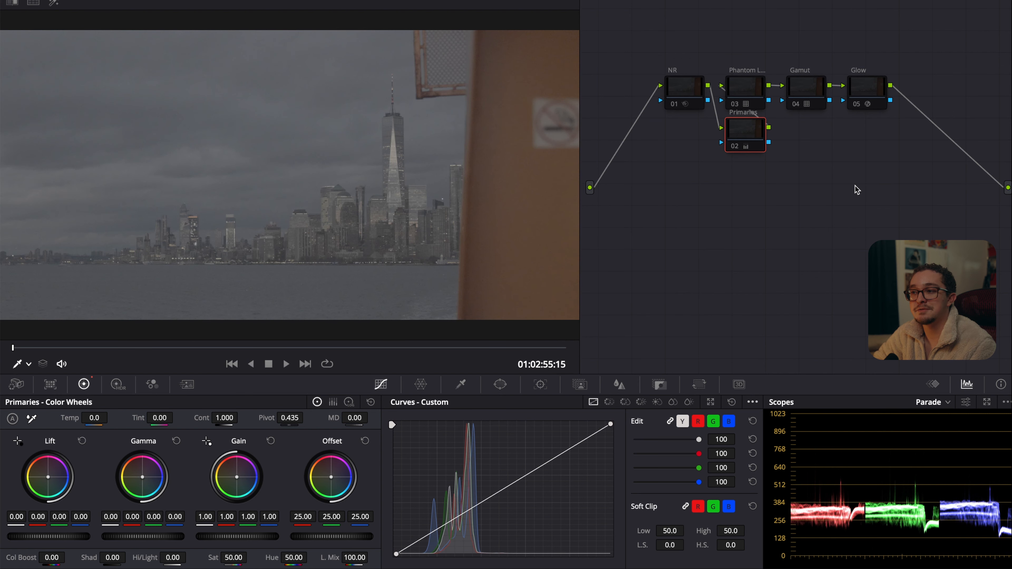
click(744, 88)
key(ctrl+d)
click(806, 89)
key(ctrl+d)
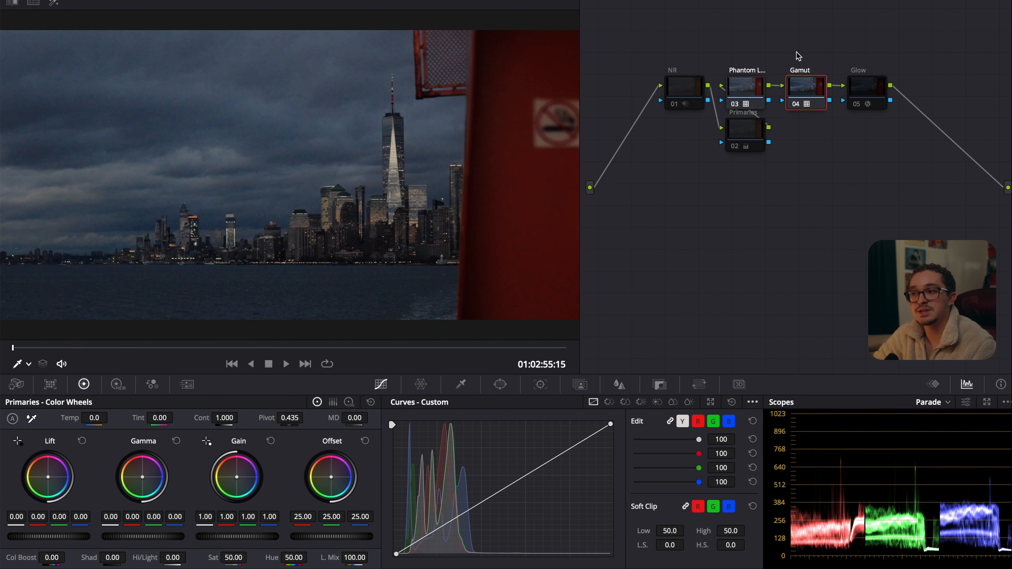
Re-enable Primaries node 02, Glow node 05 and NR node 01 on the same skyline version.
click(747, 137)
key(ctrl+d)
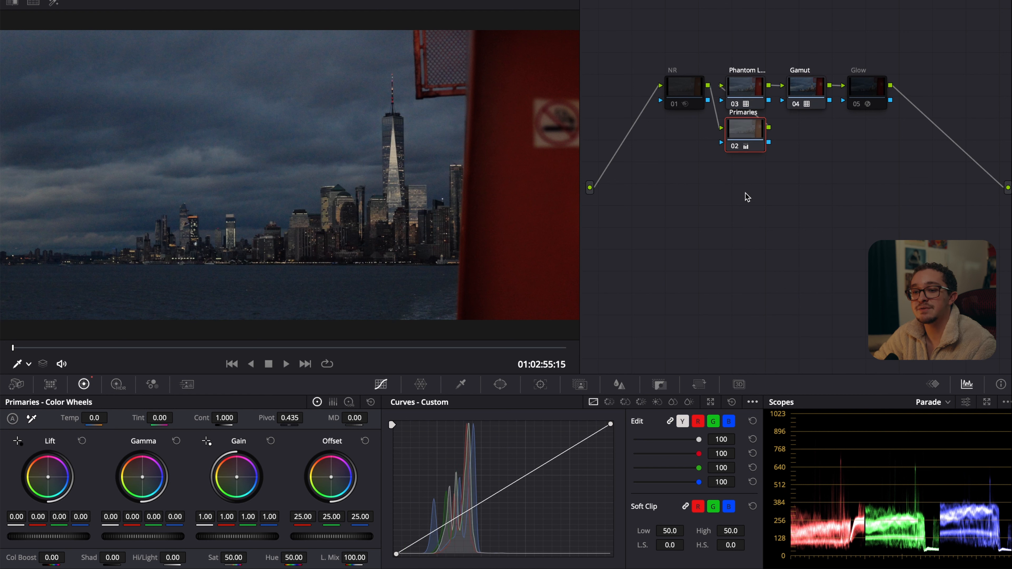
click(867, 92)
key(ctrl+d)
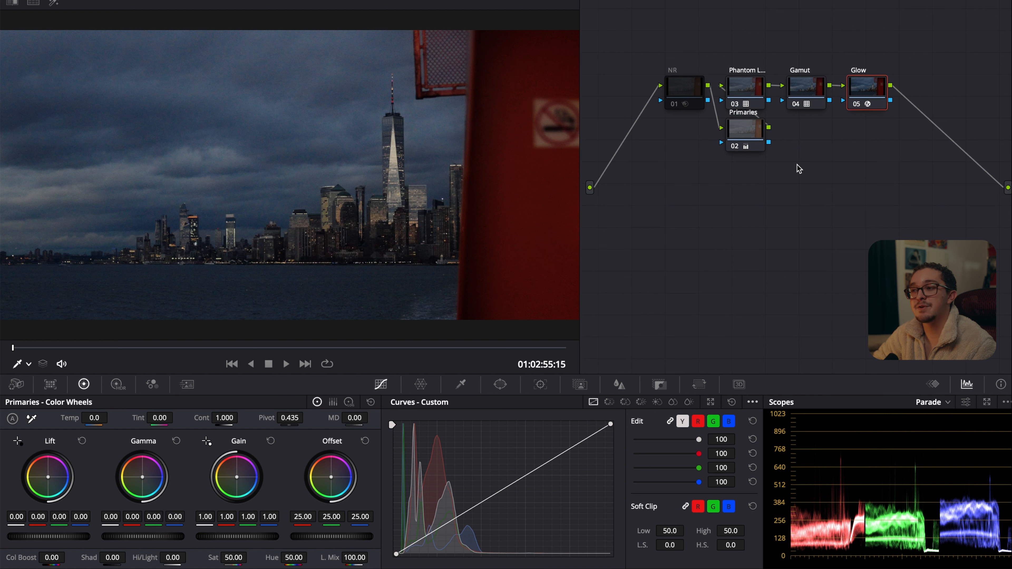
click(685, 86)
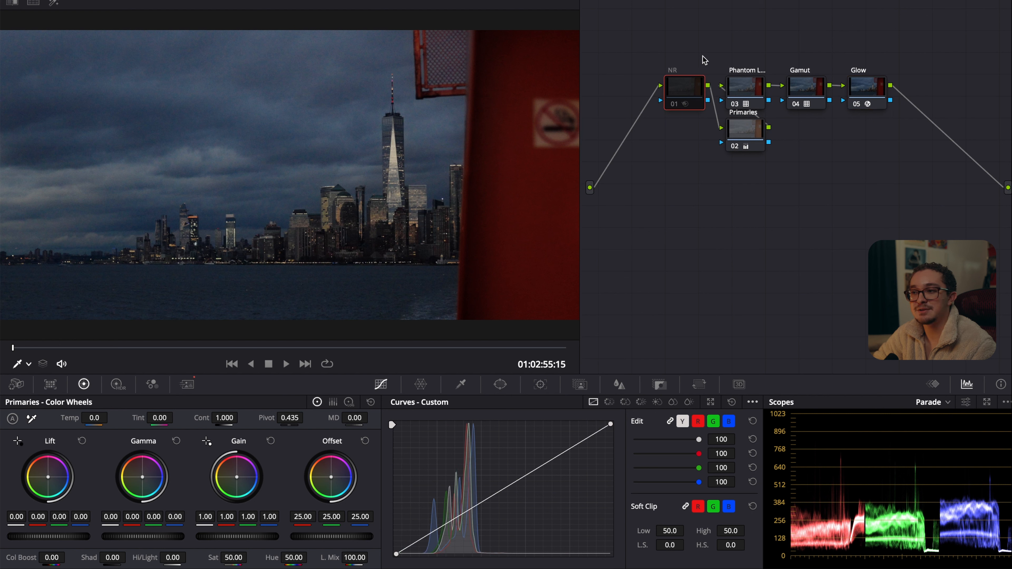
key(ctrl+d)
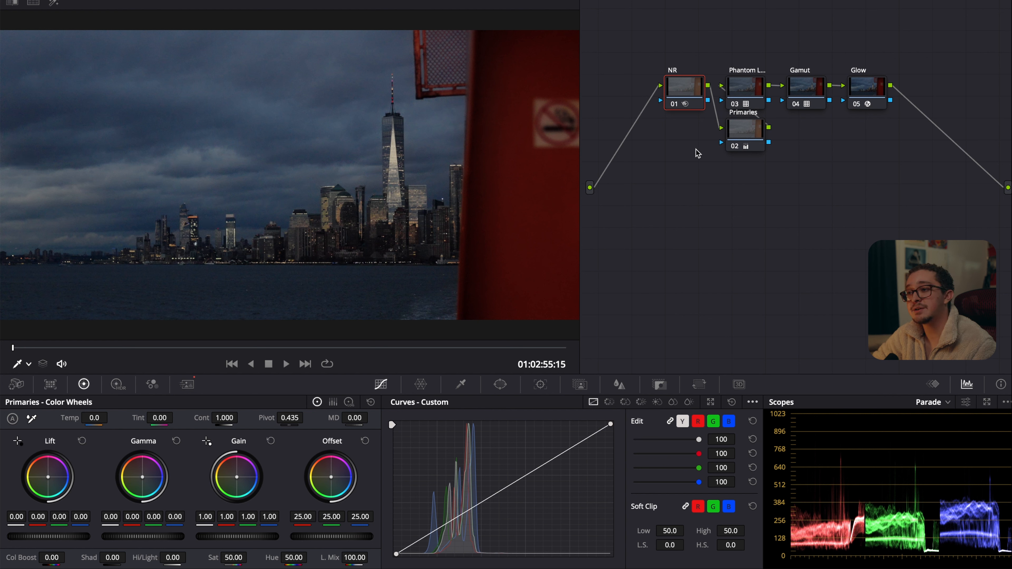
Toggle Primaries node 02 off and on to compare its contribution to the skyline grade.
click(740, 143)
key(ctrl+d)
key(ctrl+d)
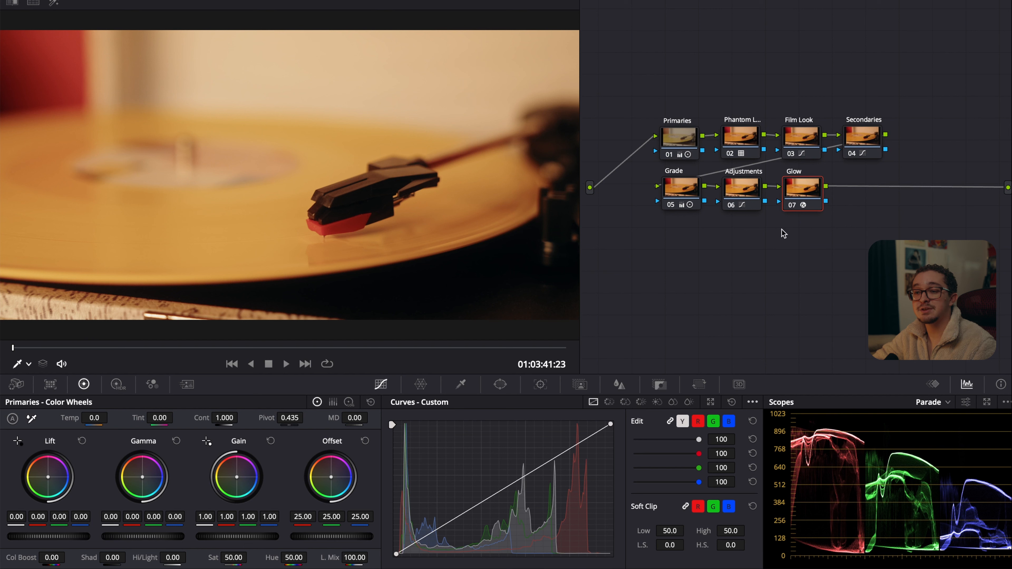
Disable all nodes on the turntable clip and re-enable Phantom LUT node 02, Primaries node 01 and Film Look node 03.
click(747, 135)
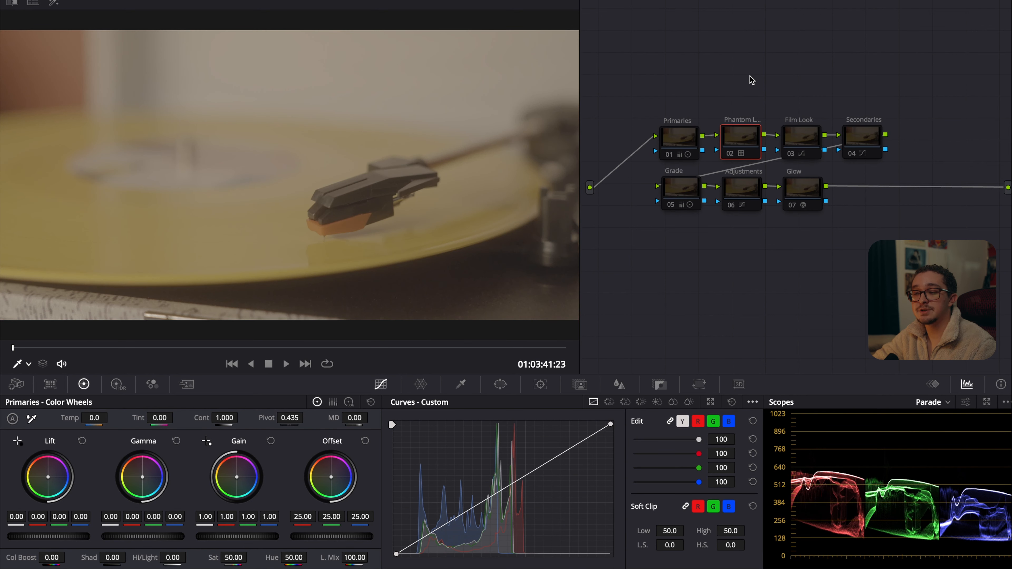
key(ctrl+d)
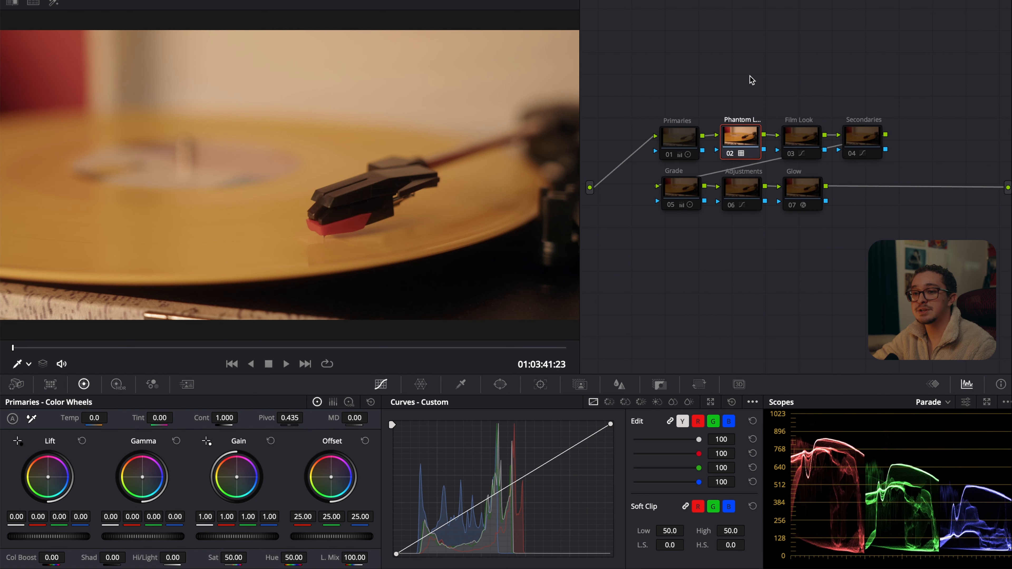
click(689, 139)
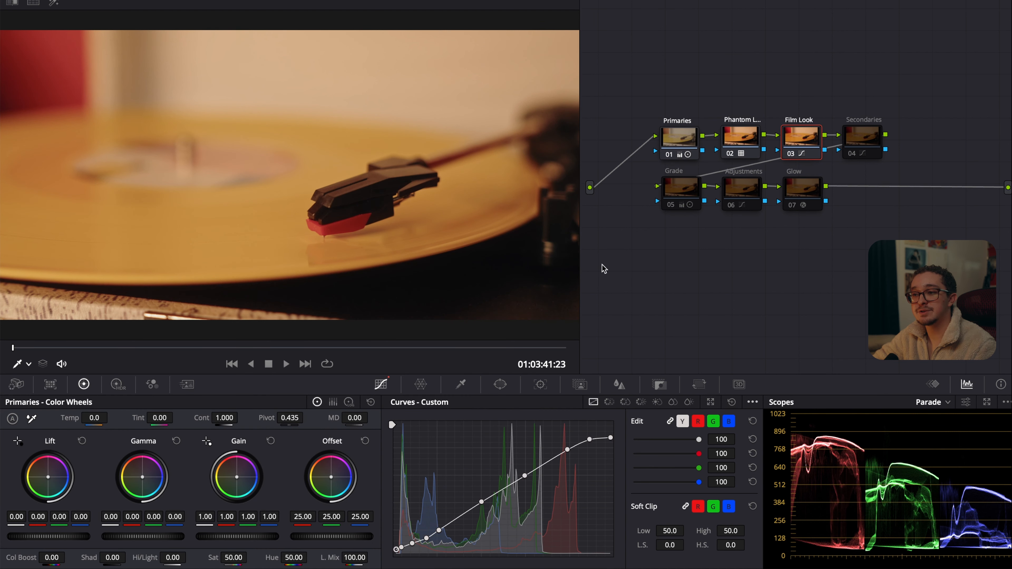
Toggle Film Look node 03 off and on to compare its contribution to the turntable grade.
key(ctrl+d)
key(ctrl+d)
Re-enable Secondaries node 04 on the turntable clip and show its Hue Vs Hue curve.
key(shift+apostrophe)
key(ctrl+d)
key(ctrl+d)
key(ctrl+d)
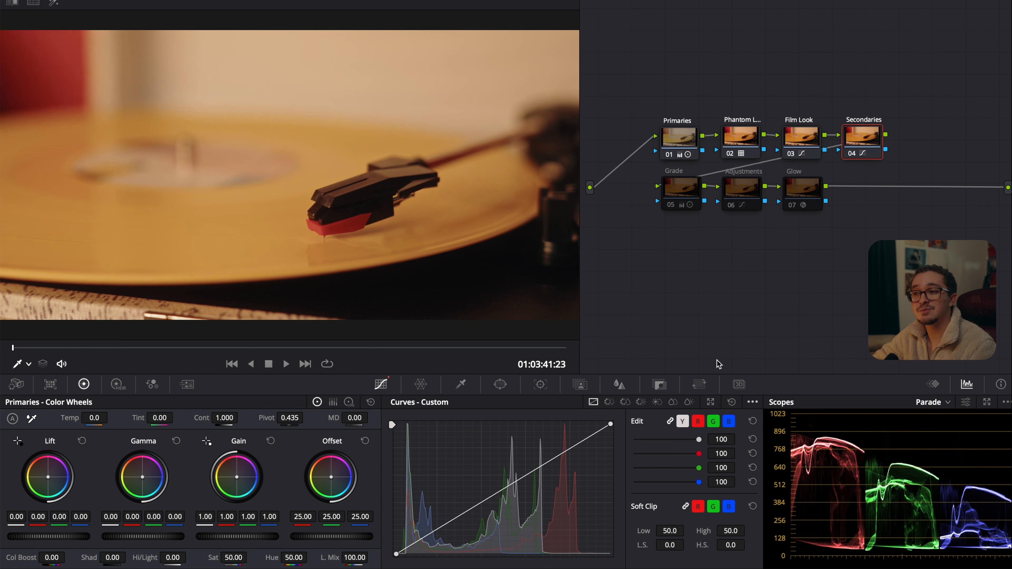
click(610, 402)
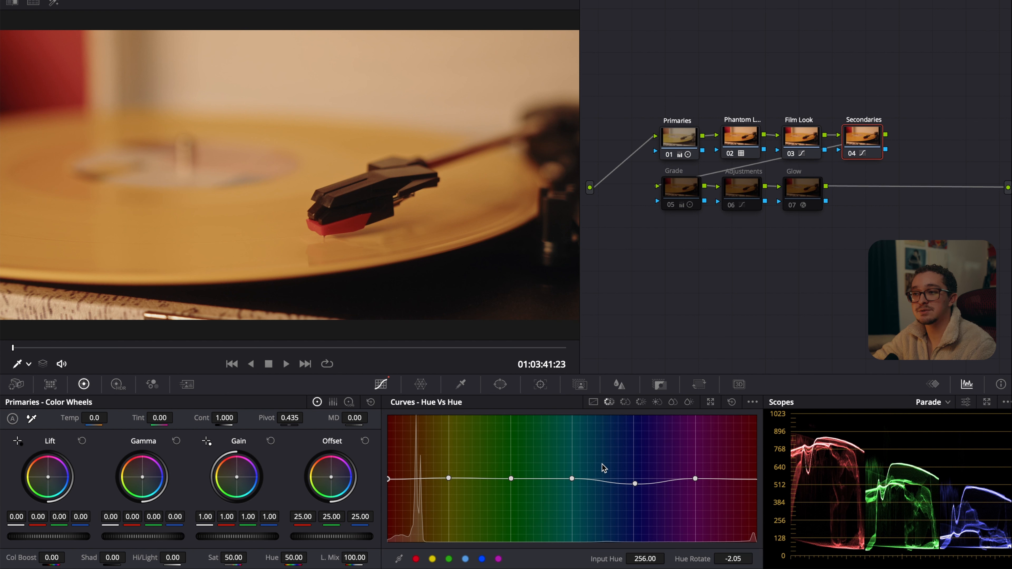
Re-enable Grade node 05, Adjustments node 06 and Glow node 07 on the turntable clip, checking the Grade node's Log Wheels.
key(shift+apostrophe)
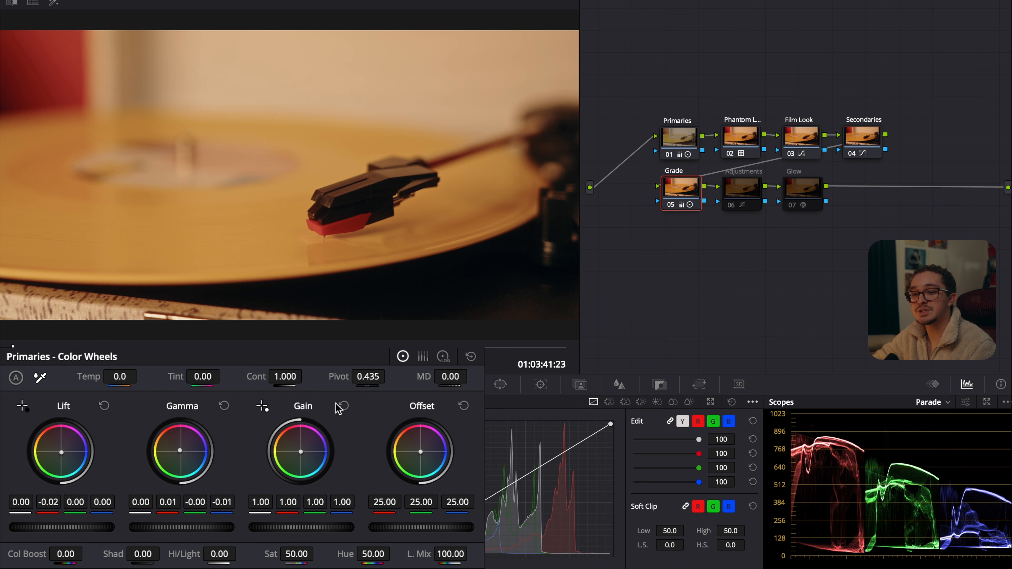
click(445, 357)
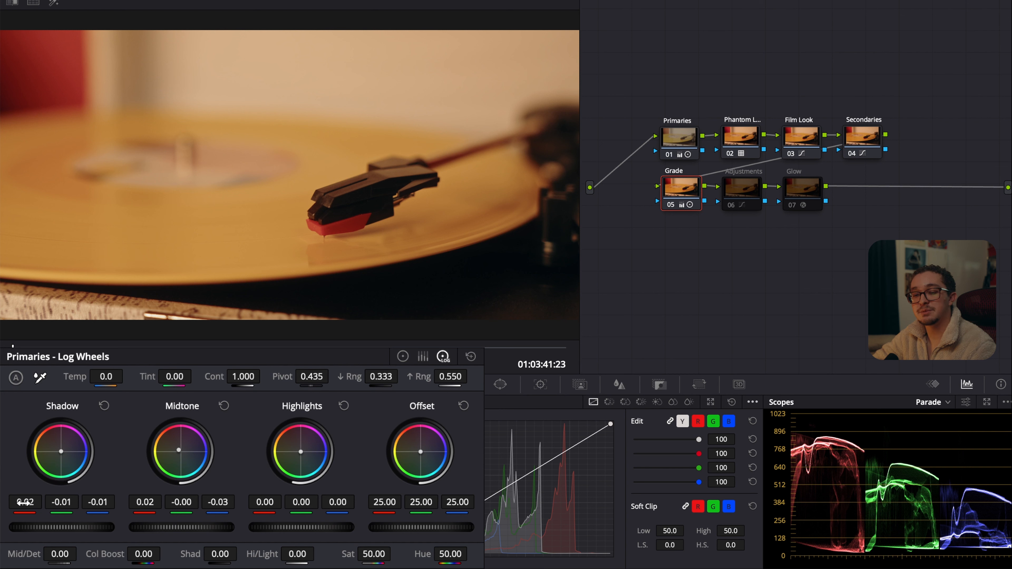
click(742, 190)
key(ctrl+d)
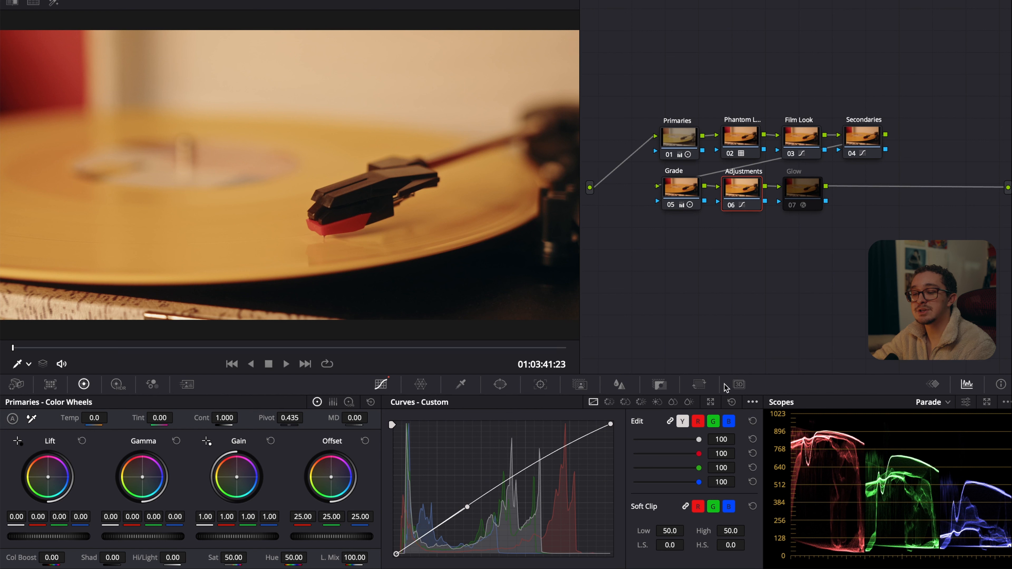
click(754, 405)
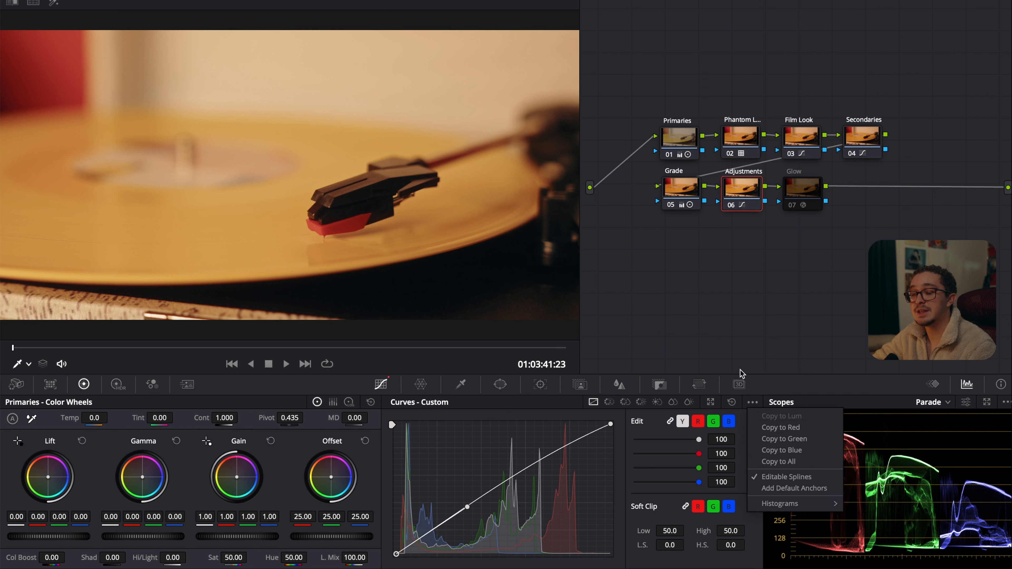
click(739, 343)
click(807, 201)
key(ctrl+d)
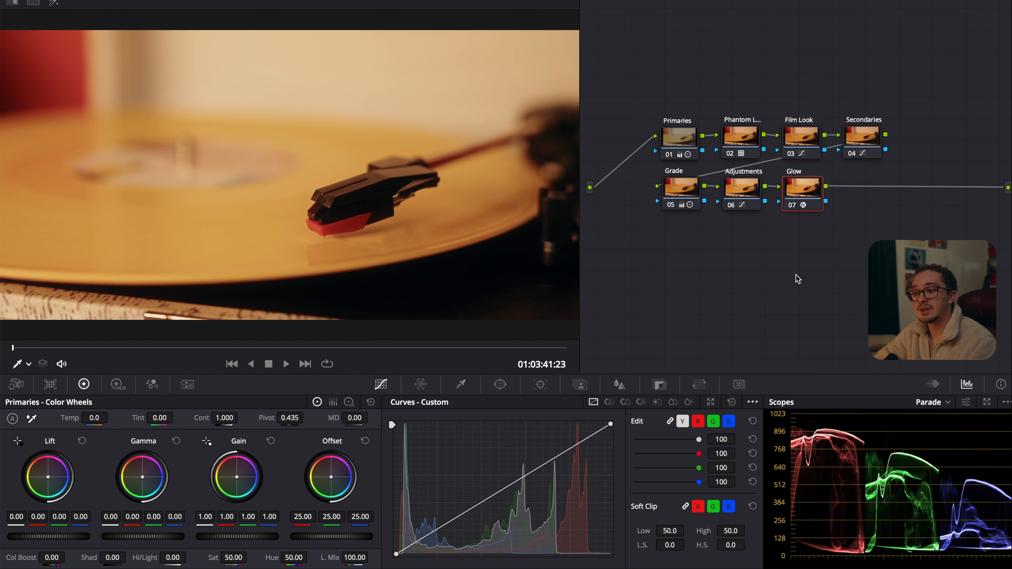
Switch to the Edit page, enable the Adjustment Clip above the turntable clip and show its node graph on the Color page.
key(shift+4)
scroll(682, 416, right, 5)
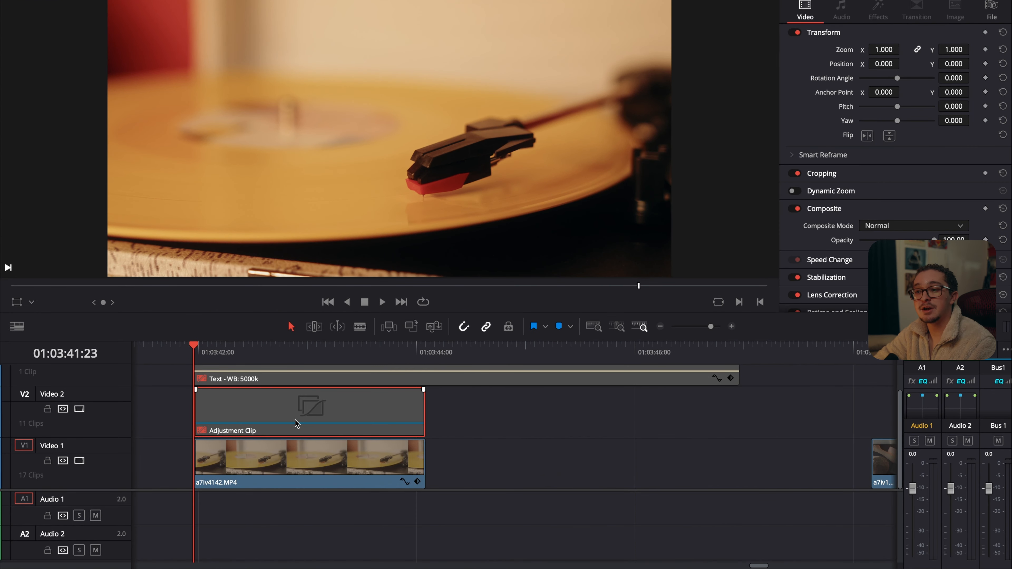
click(292, 425)
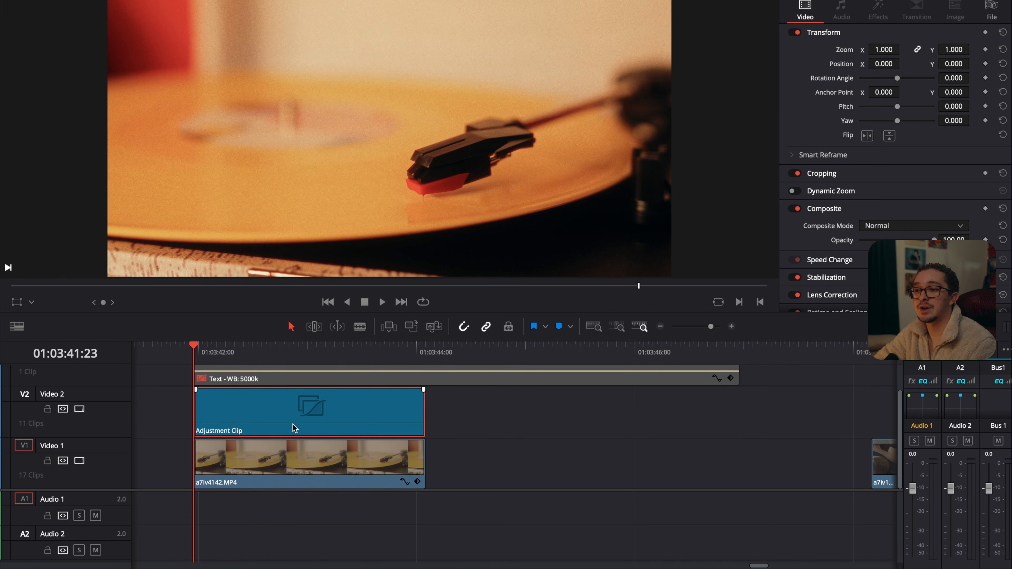
key(shift+6)
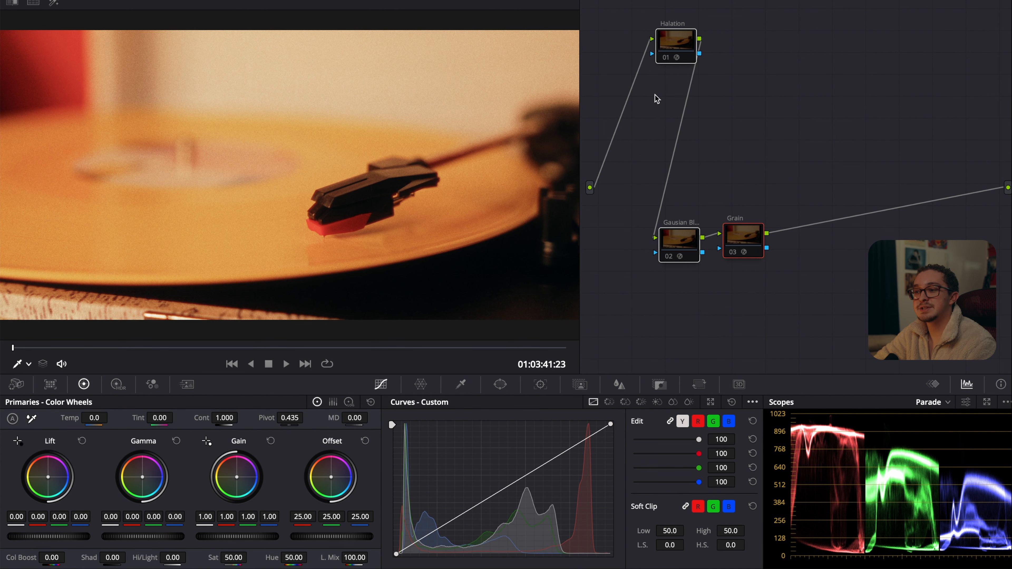
Disable all nodes on the adjustment clip, re-enable Halation node 01 and show its effect settings.
click(681, 39)
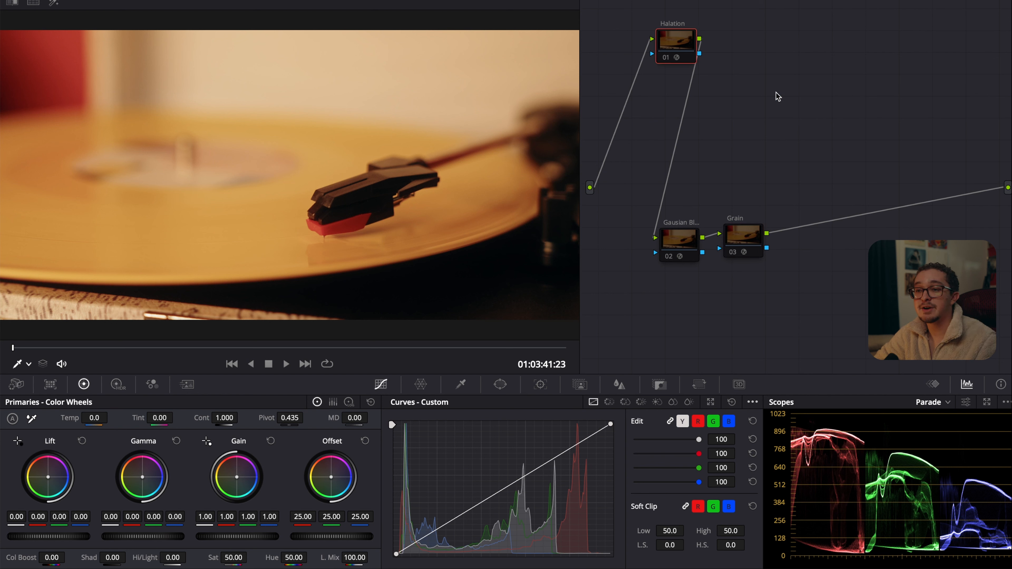
click(931, 0)
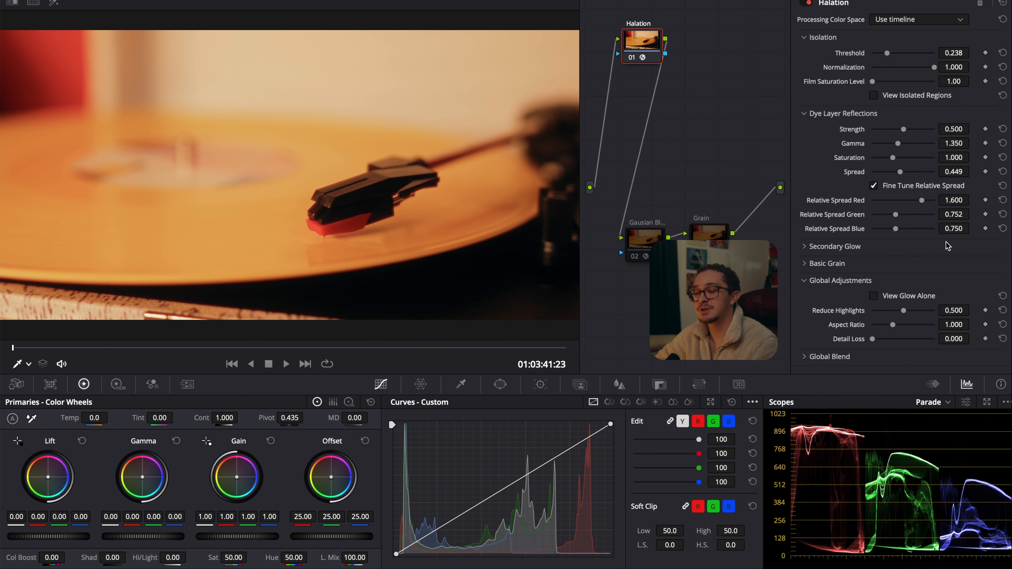
Preview the Halation effect's isolated regions while trying other Threshold values such as 0.138, and restore the original settings.
click(873, 97)
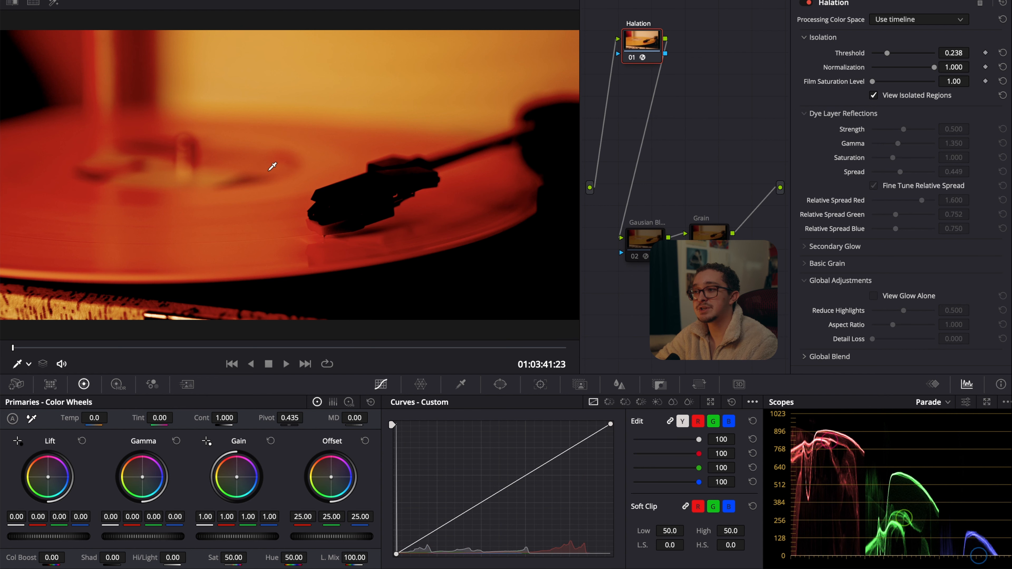
drag(890, 56, 900, 55)
click(881, 56)
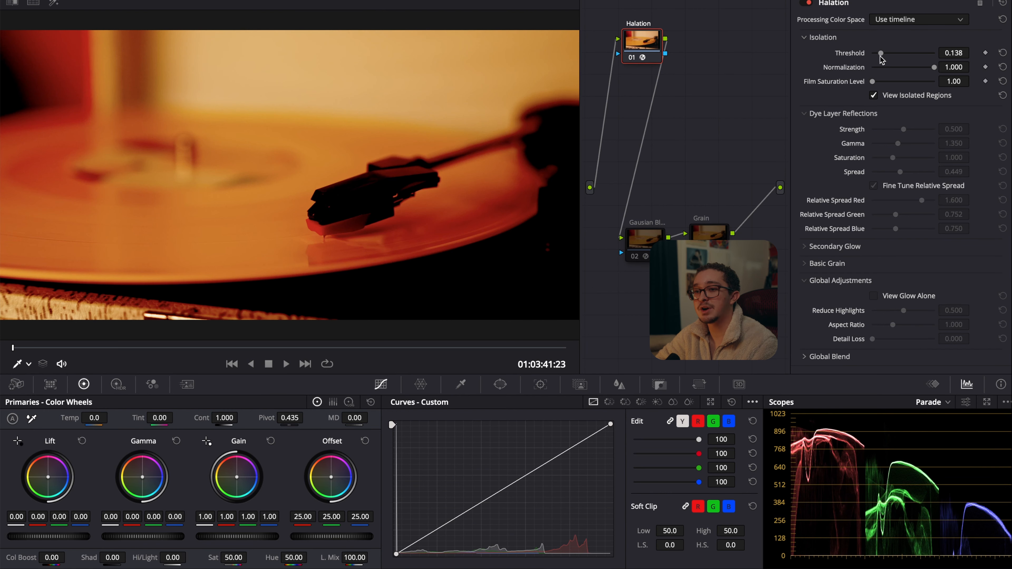
double_click(881, 57)
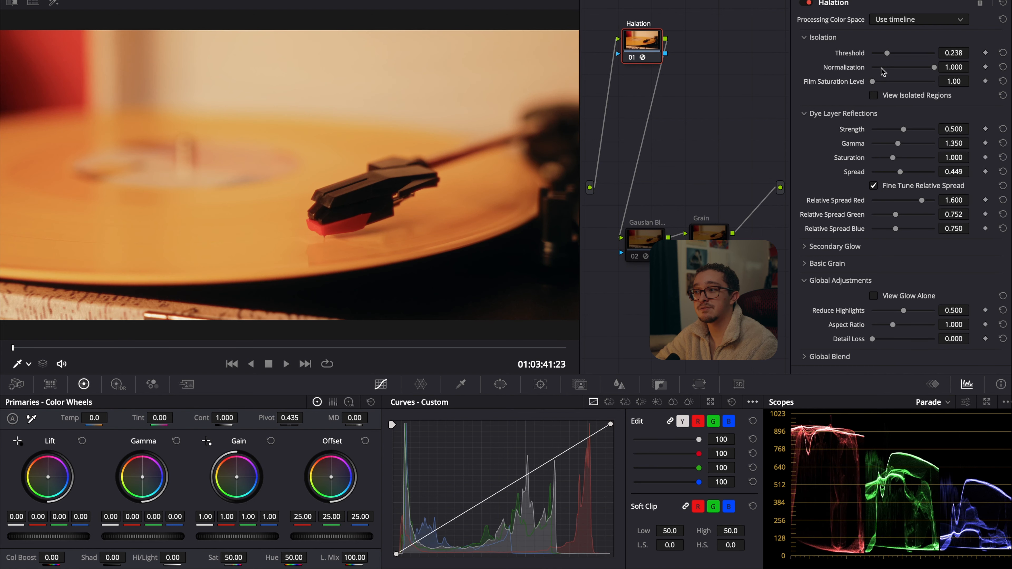
Toggle Halation node 01 off and on to compare its effect on the turntable image.
key(super+d)
key(super+d)
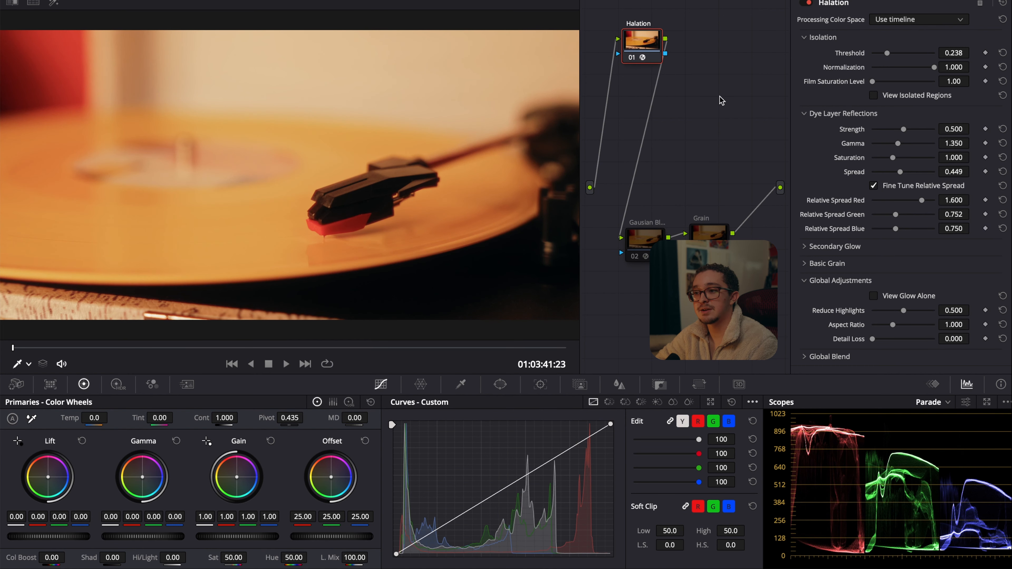
Re-enable Gaussian Blur node 02 and Grain node 03 on the adjustment clip, and look through the Film Grain presets.
click(646, 244)
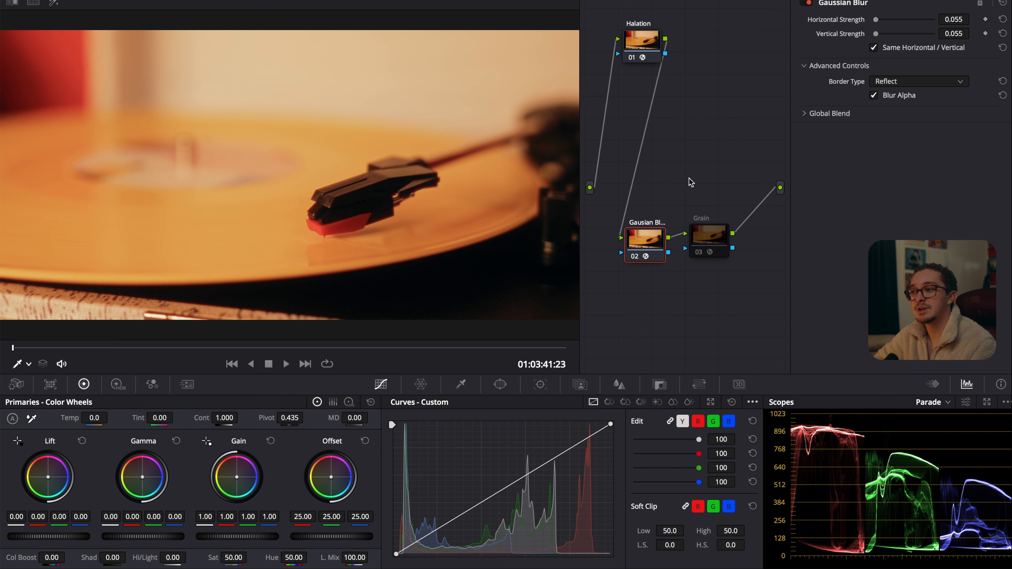
click(708, 229)
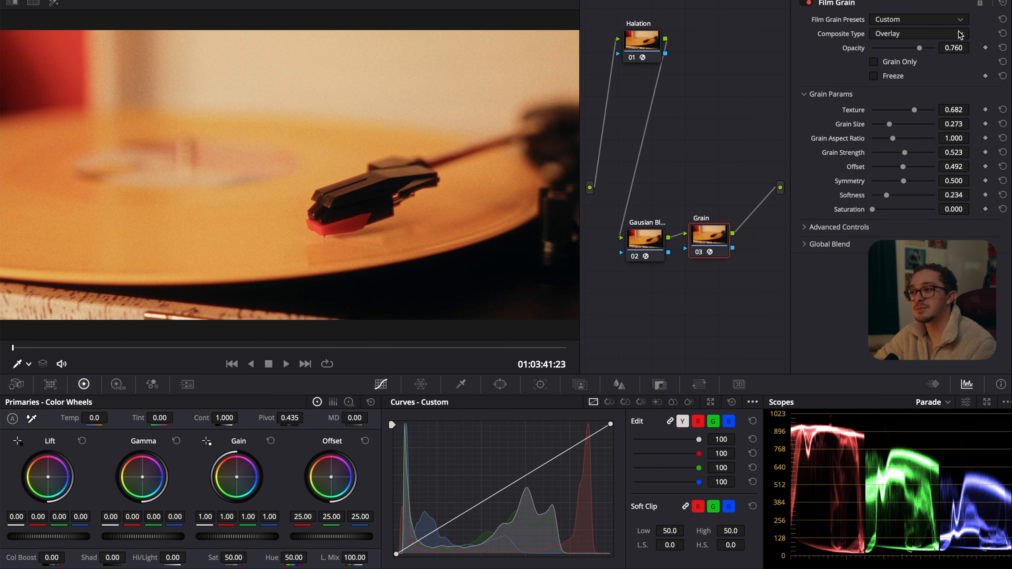
click(950, 21)
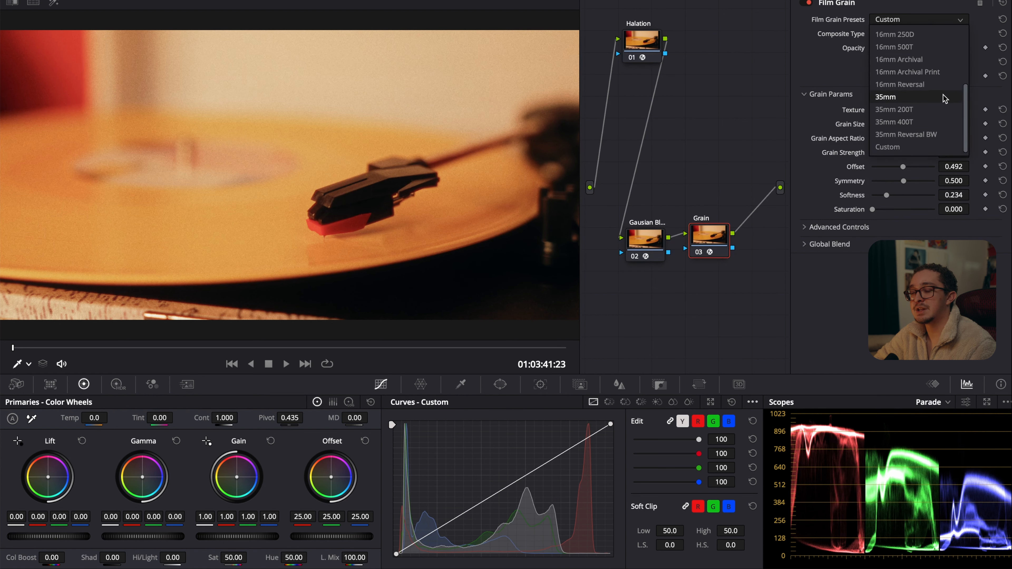
click(833, 68)
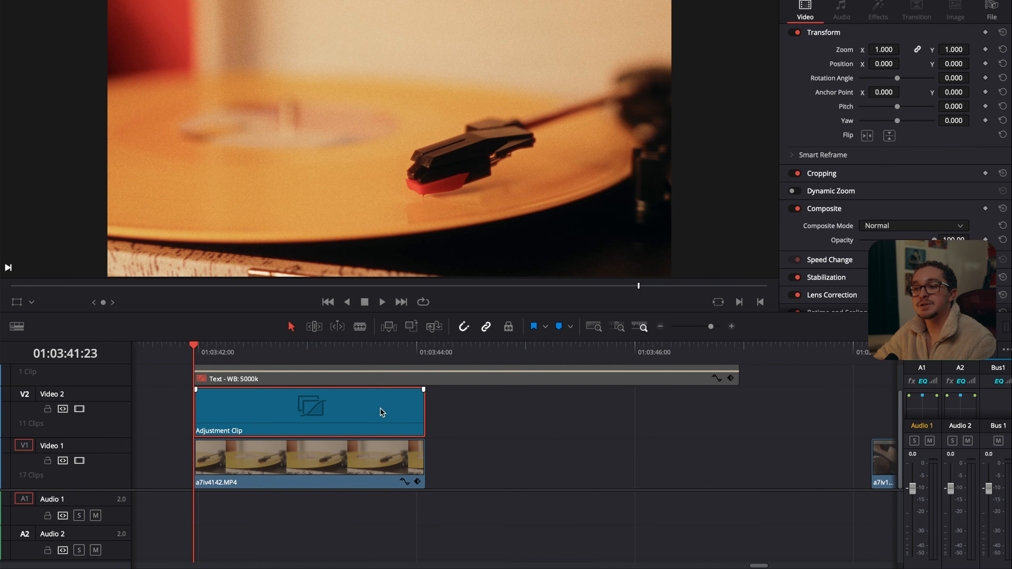
On the Edit page, extend the Adjustment Clip on Video 2 slightly past the end of the text clip above it.
drag(423, 403, 761, 403)
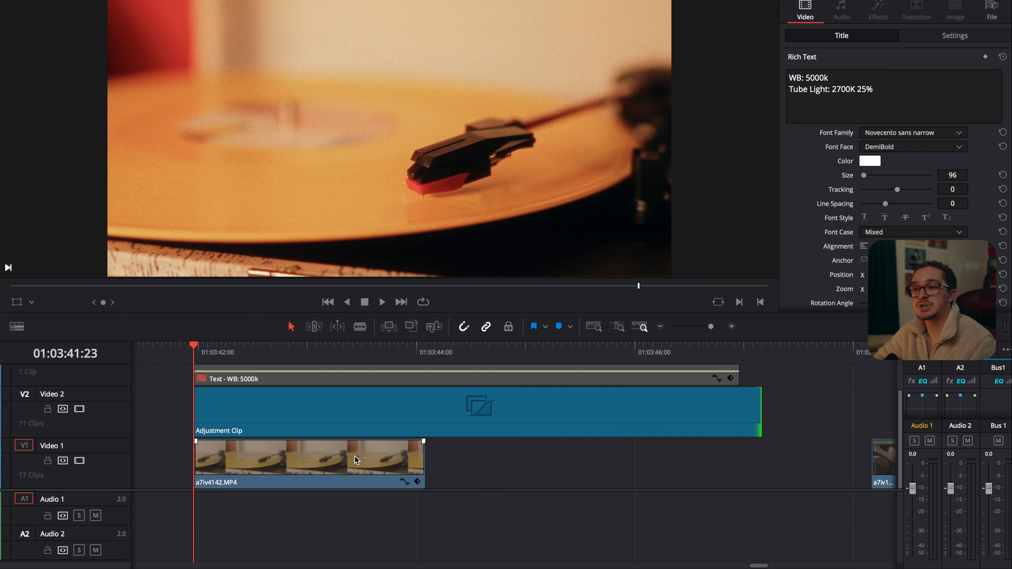
click(354, 456)
click(394, 415)
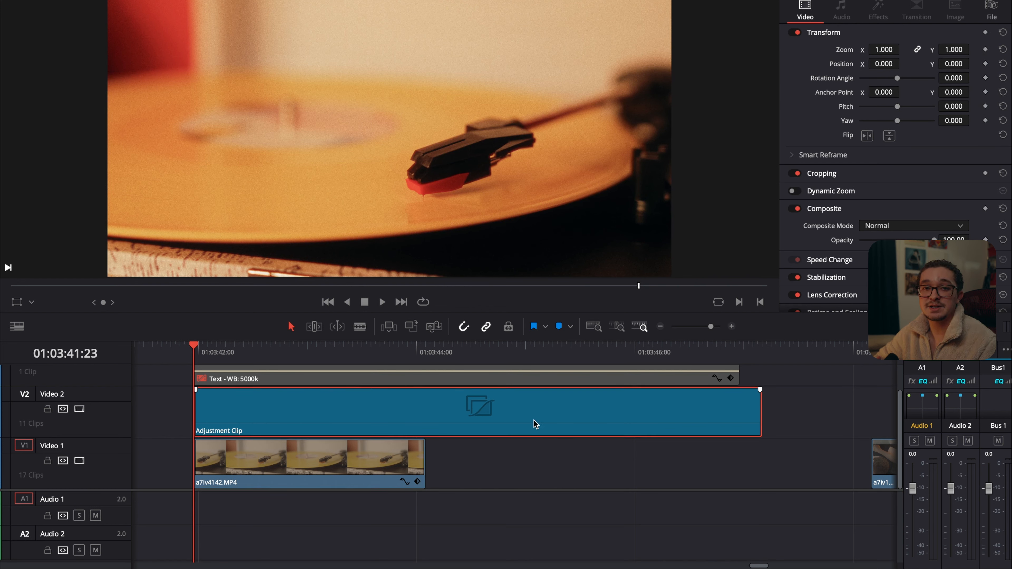
Disable all nodes on the overhead desk clip and re-enable Phantom LUT node 02 and Primaries node 01.
scroll(533, 420, right, 2)
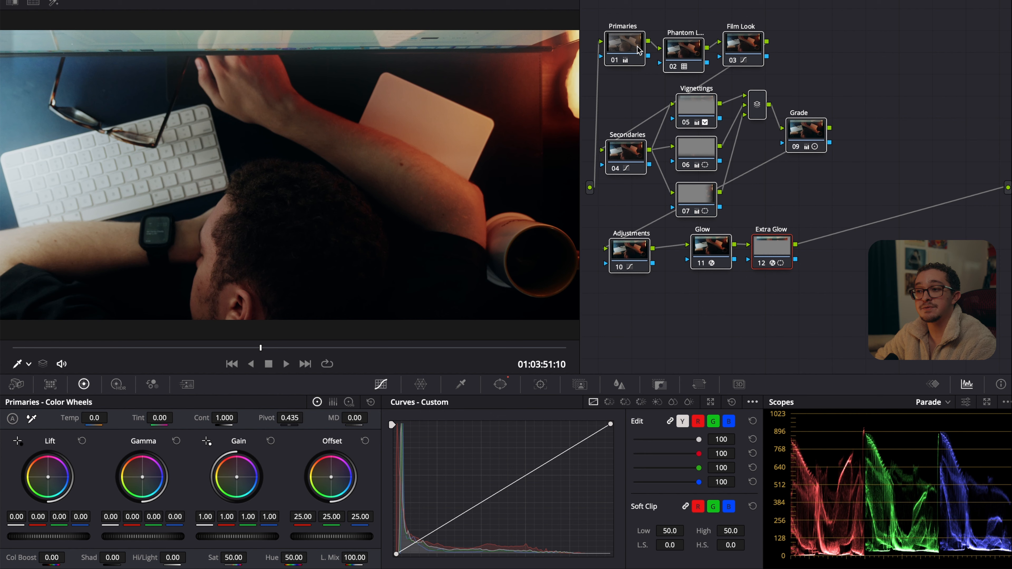
key(shift+d)
click(684, 54)
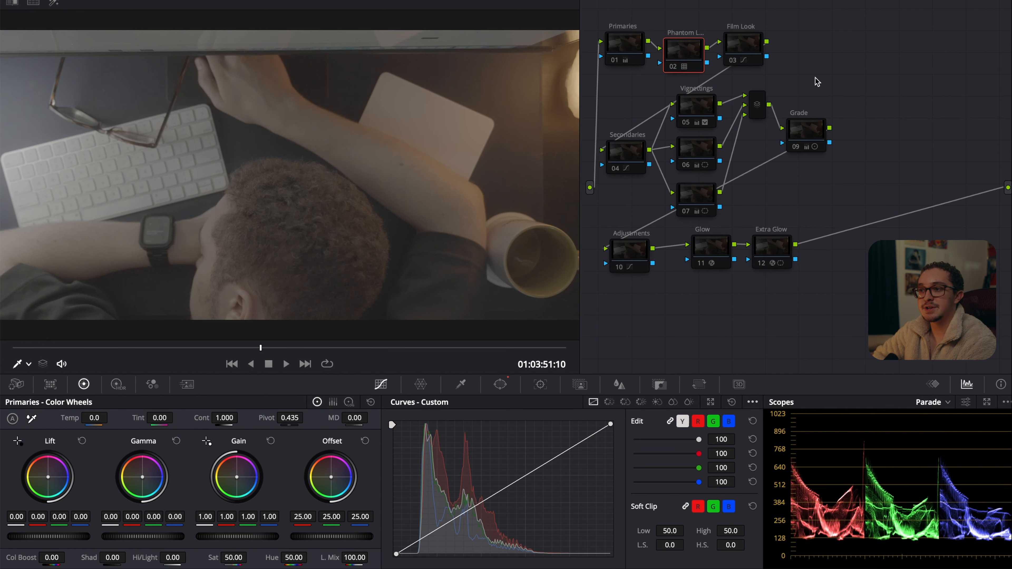
key(ctrl+d)
click(625, 46)
key(ctrl+d)
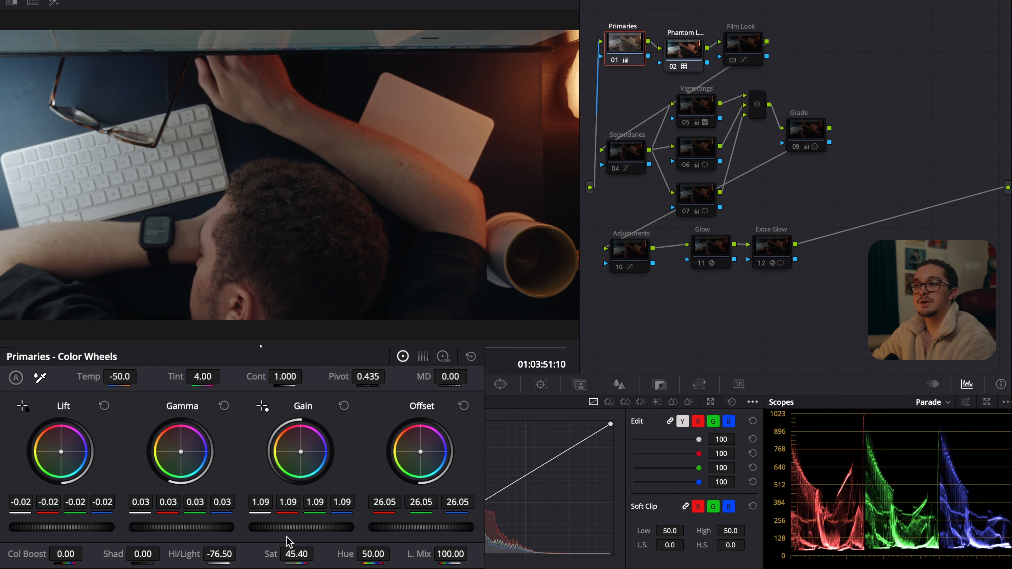
Re-enable Film Look node 03 on the desk clip and turn off Editable Splines for its custom curve.
click(749, 46)
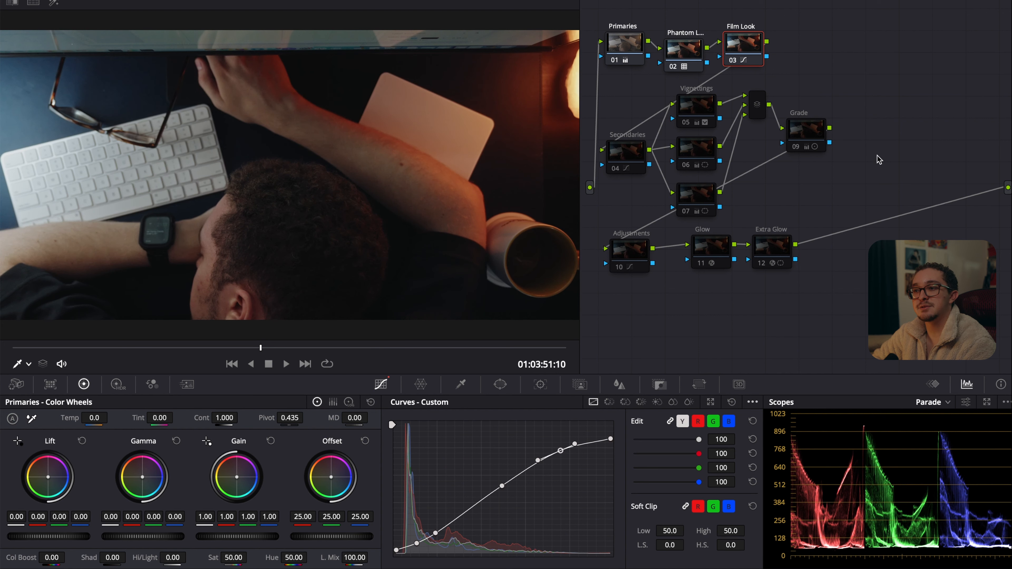
key(ctrl+d)
key(ctrl+d)
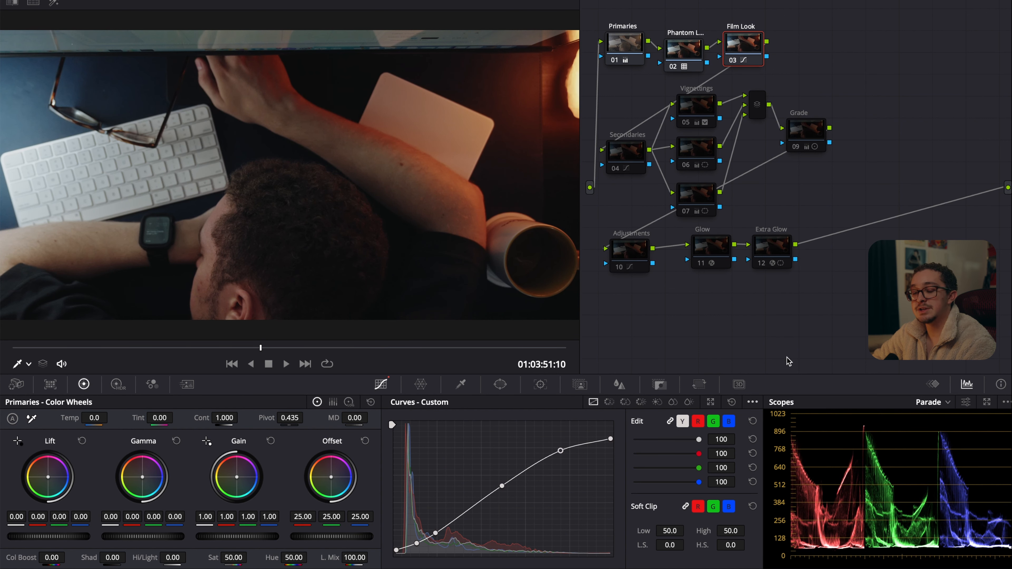
click(752, 403)
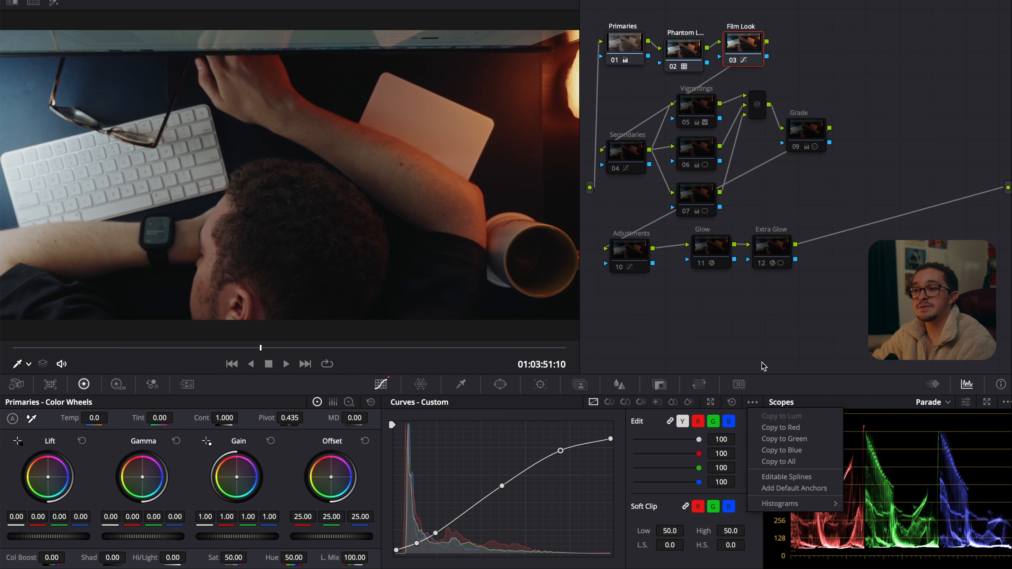
click(770, 334)
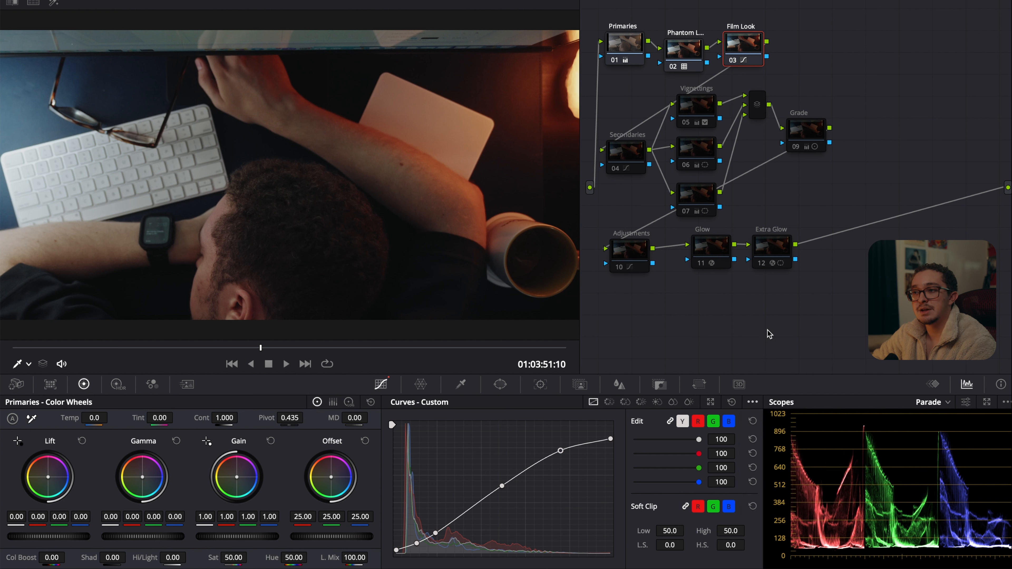
Re-enable Secondaries node 04 on the desk clip and view its Hue Vs Sat and Hue Vs Lum curves.
click(633, 154)
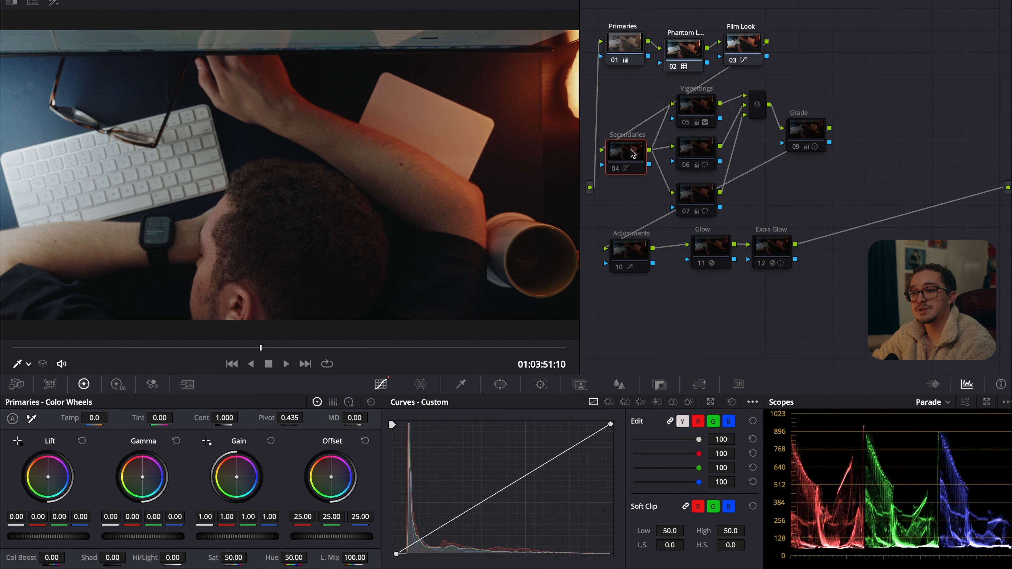
key(ctrl+d)
key(ctrl+d)
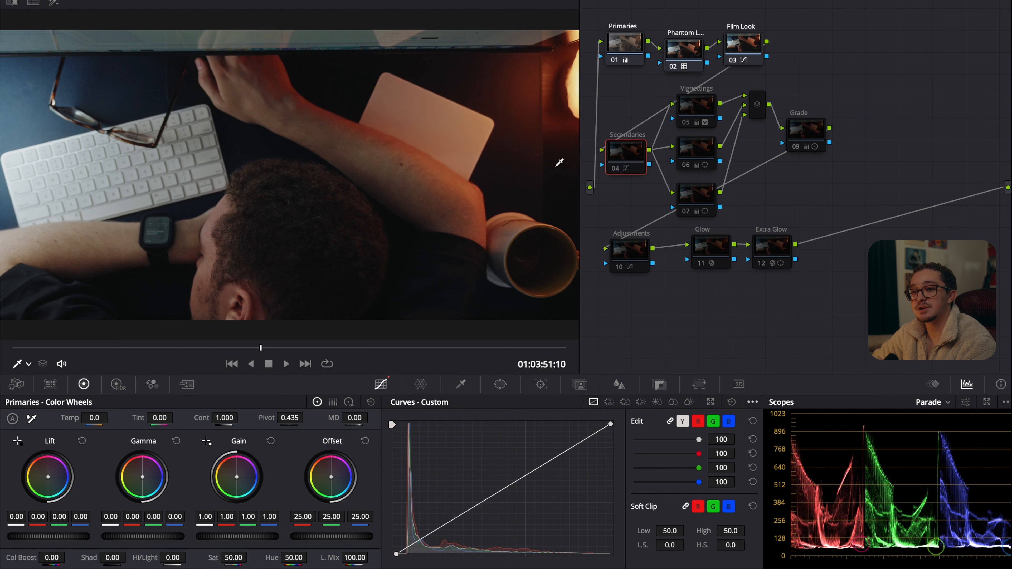
key(ctrl+d)
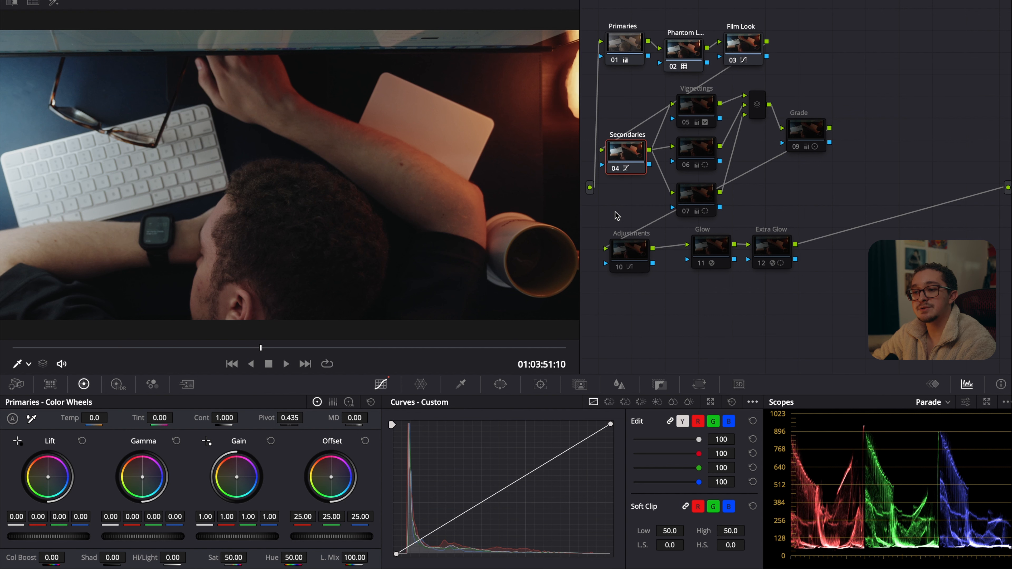
click(627, 402)
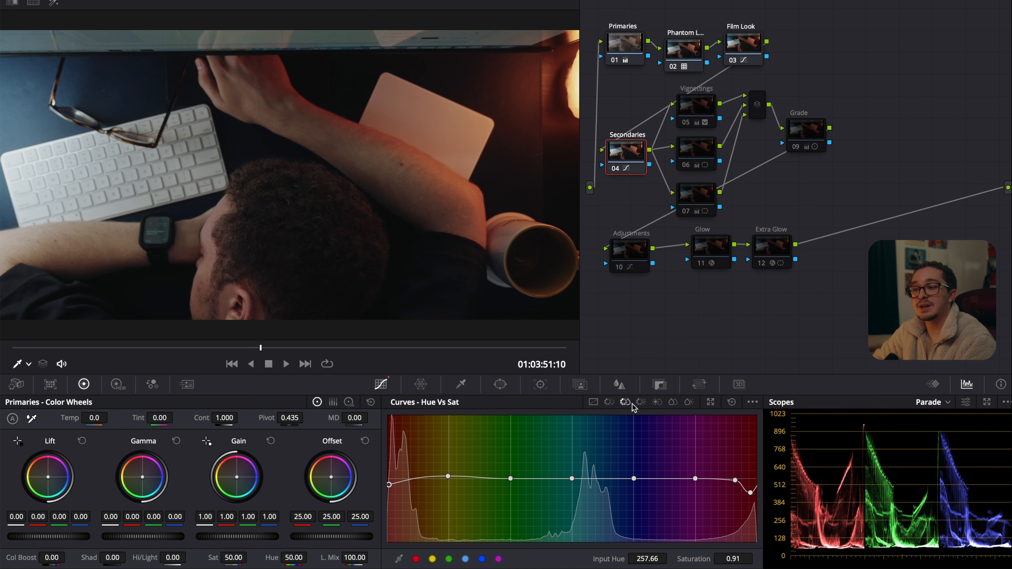
click(641, 402)
Re-enable Grade node 09 on the desk clip and show its Log Wheels adjustments.
click(806, 131)
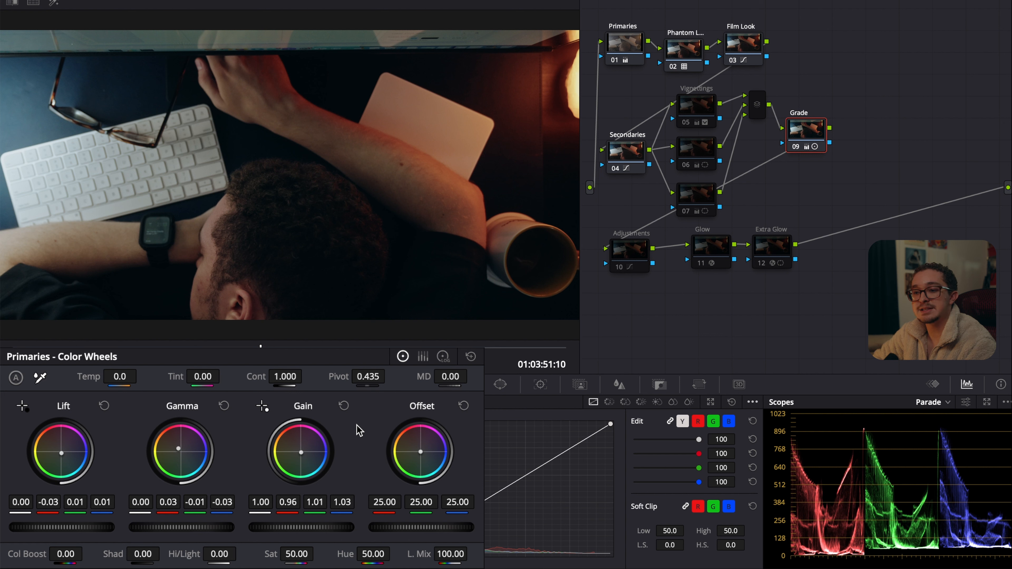
click(443, 356)
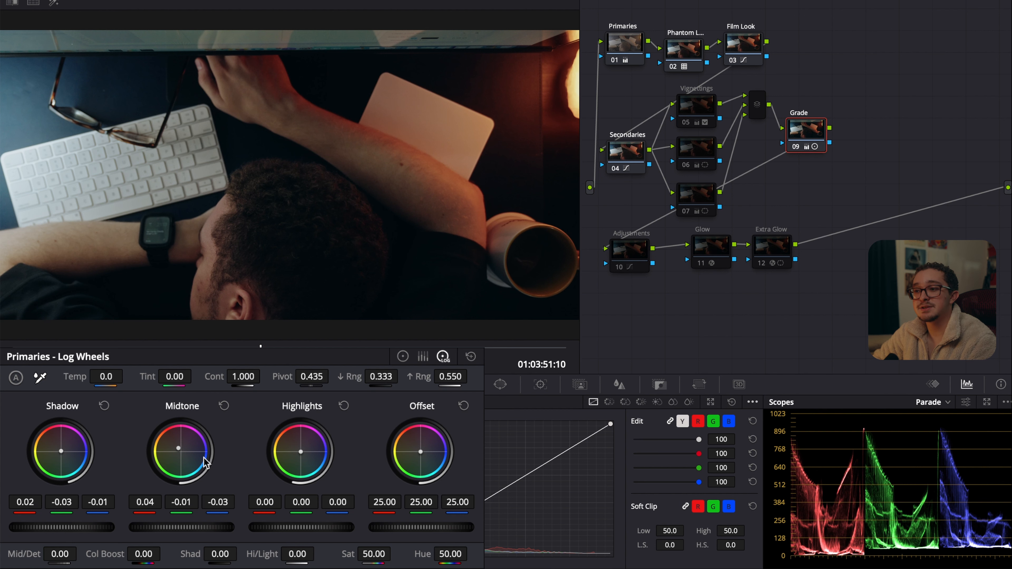
Re-enable Adjustments node 10 on the desk clip, turn on Editable Splines and show the handle of its custom curve's highlight point.
click(637, 263)
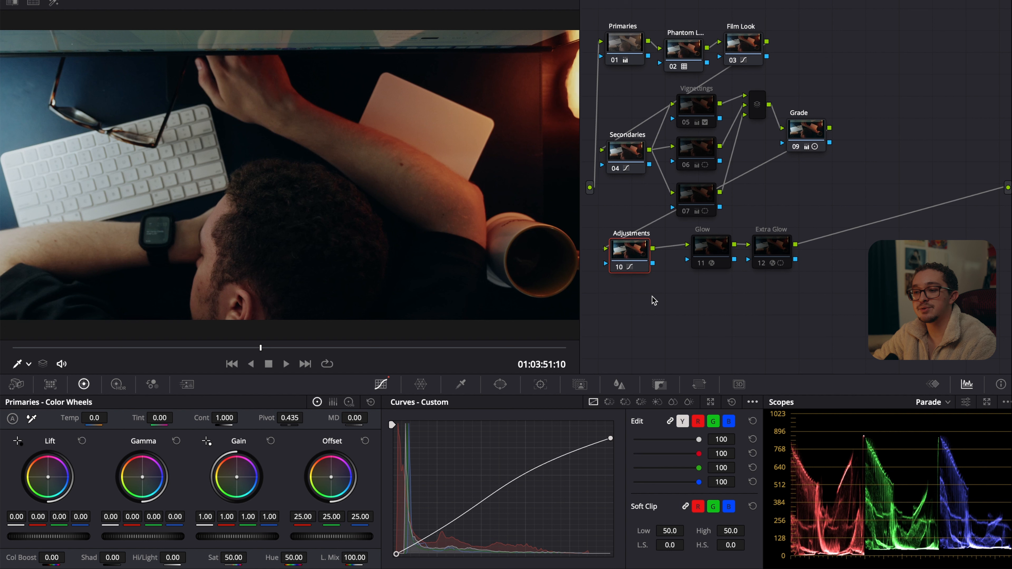
click(753, 402)
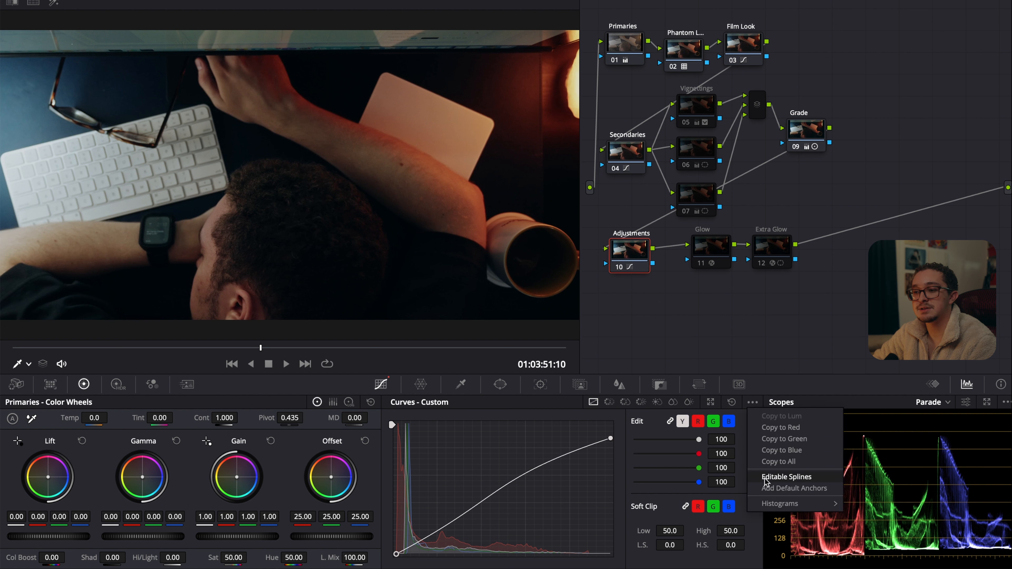
click(768, 477)
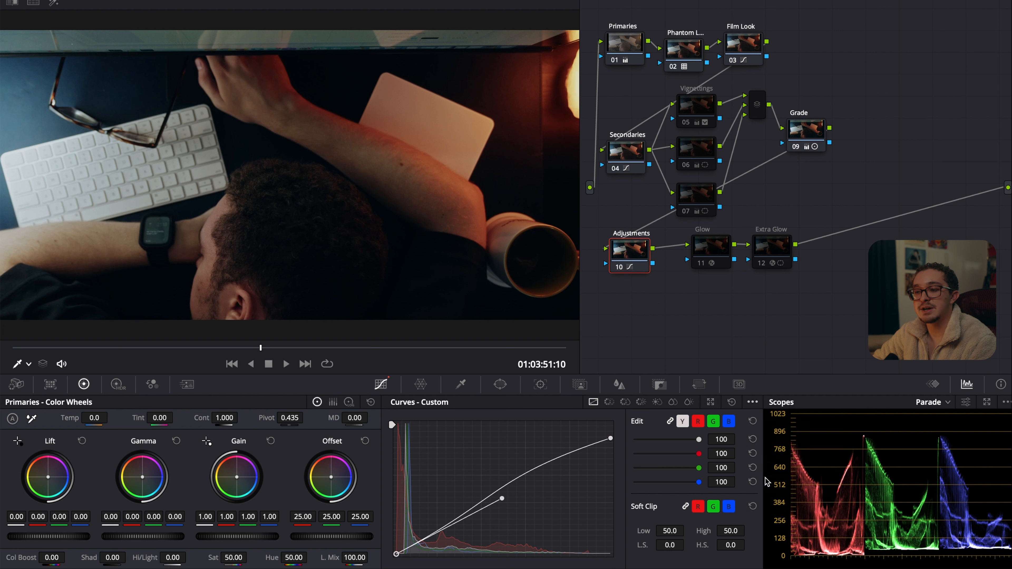
click(610, 439)
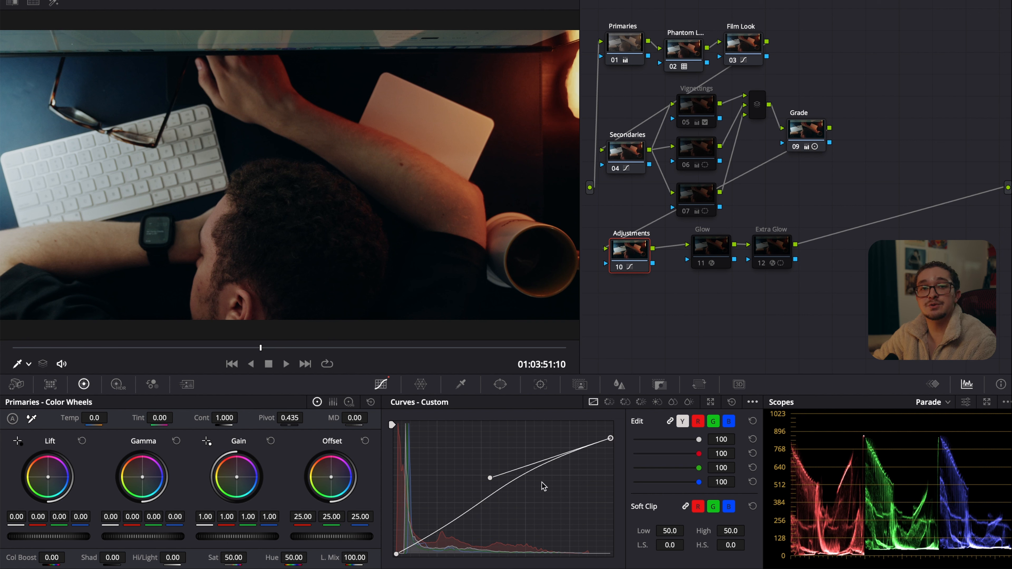
Re-enable Glow node 11 on the desk clip and view its Glow effect settings.
click(711, 252)
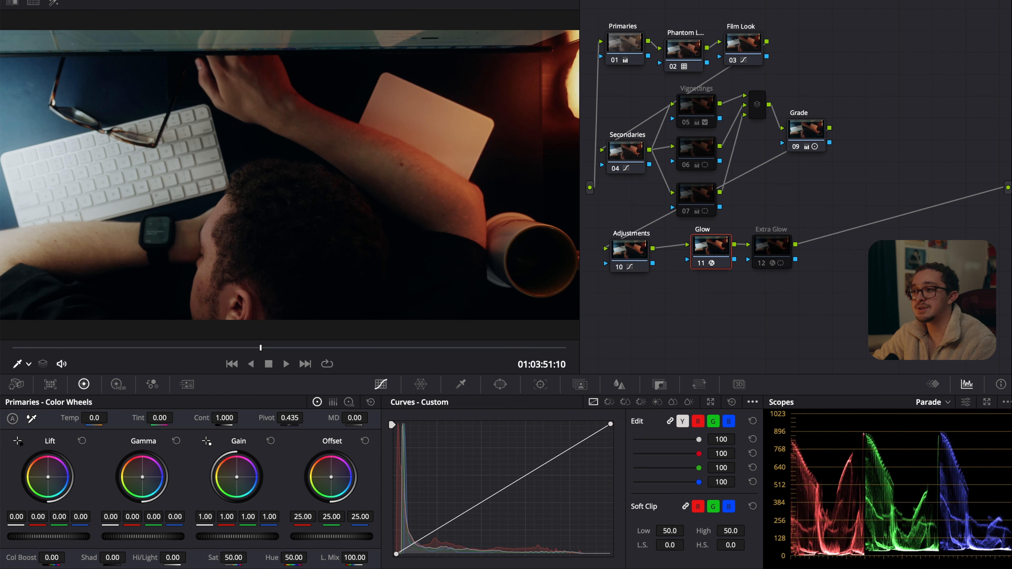
click(895, 2)
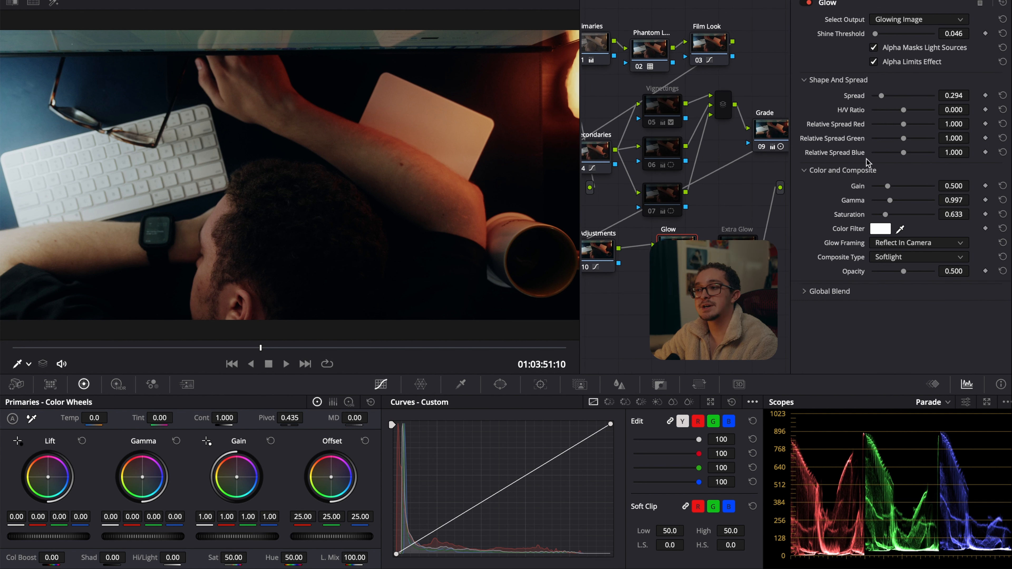
click(815, 292)
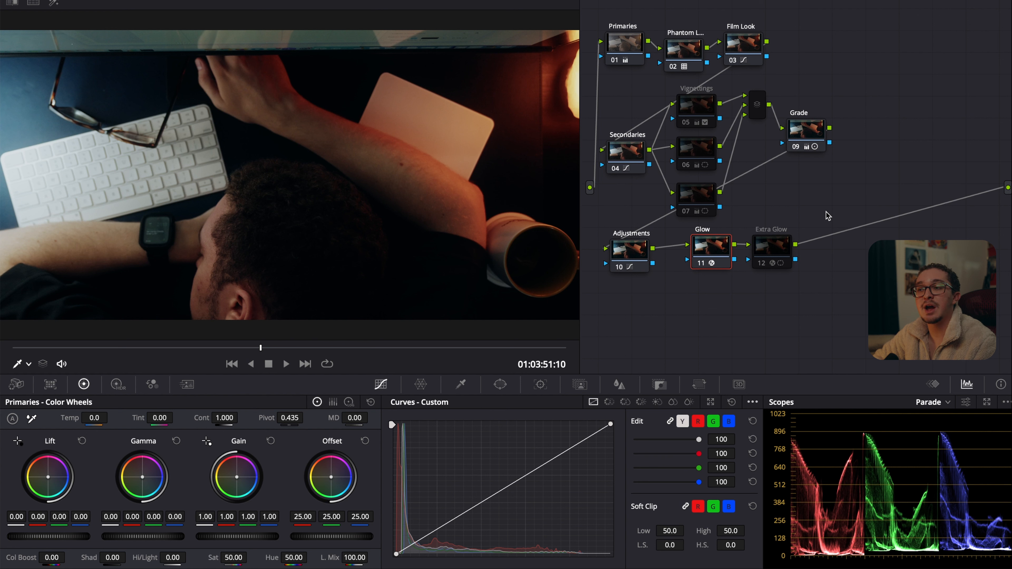
Re-enable the layer mixer and Vignettings node 05, and inspect node 05's gradient window with Highlight on and off.
click(759, 106)
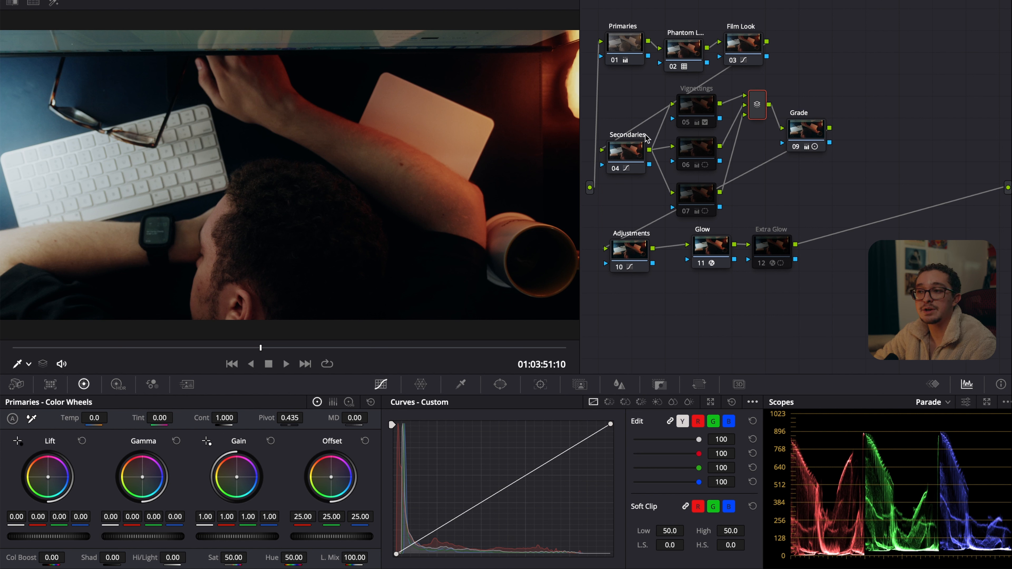
click(709, 105)
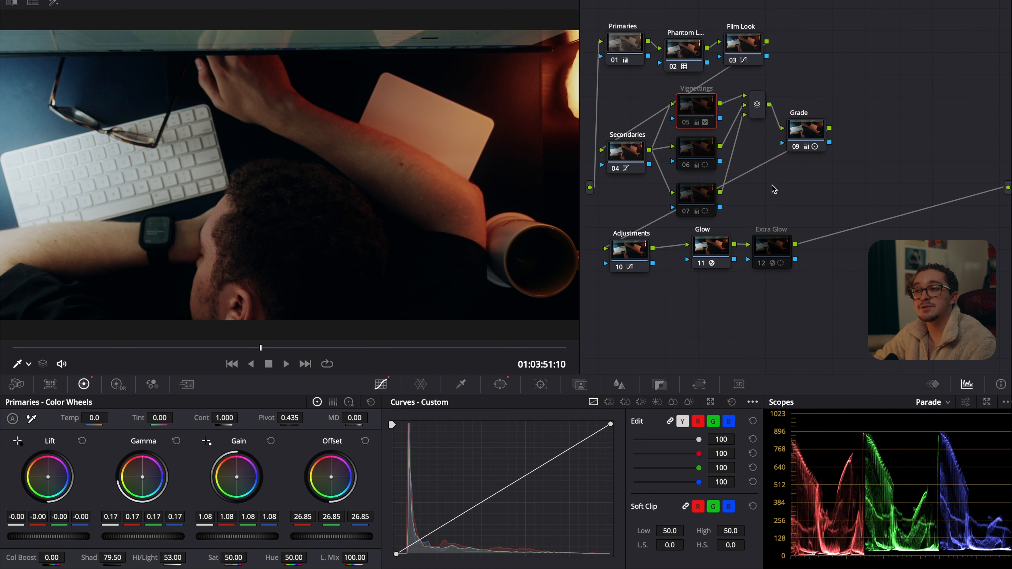
click(501, 385)
scroll(394, 267, down, 4)
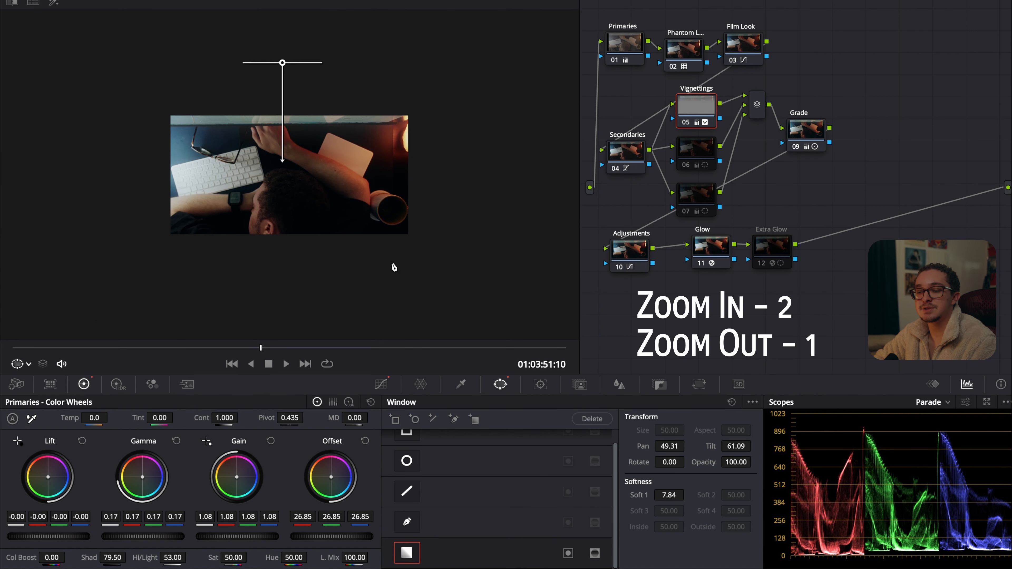
key(shift+h)
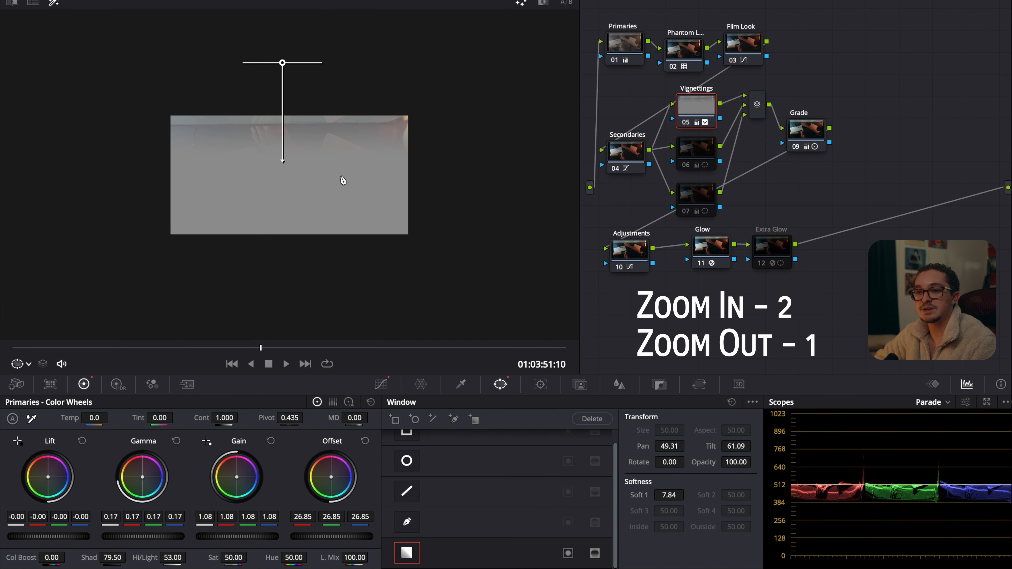
scroll(343, 181, up, 3)
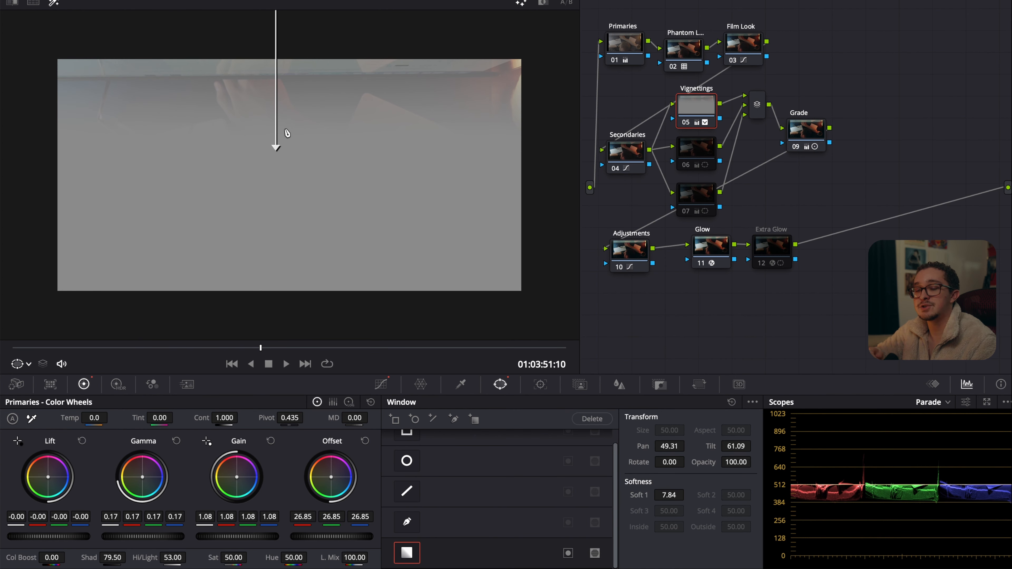
scroll(289, 134, down, 1)
scroll(289, 135, down, 1)
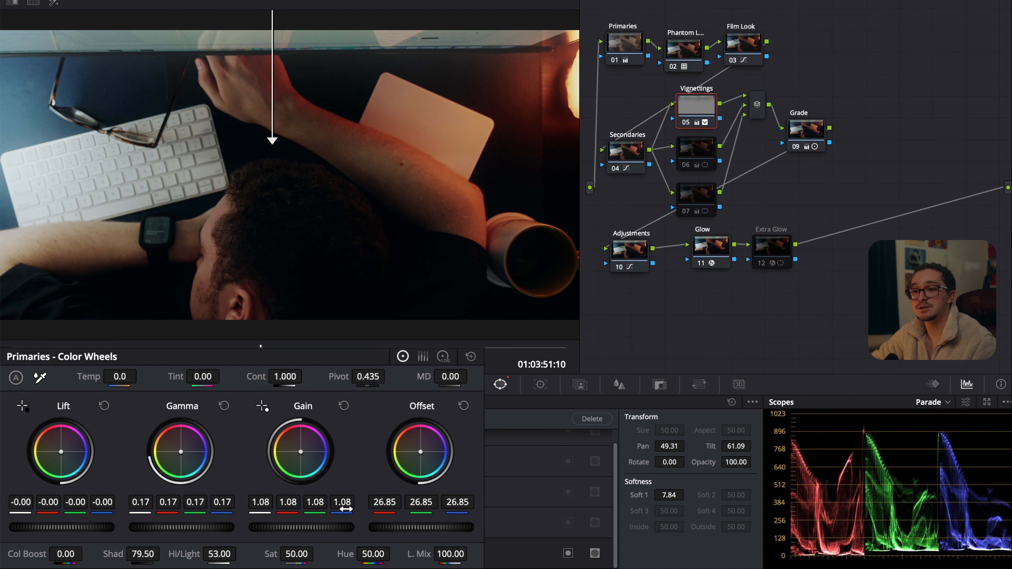
Re-enable vignette node 06 and inspect the gradient window along the frame's bottom edge with Highlight on and off.
click(696, 149)
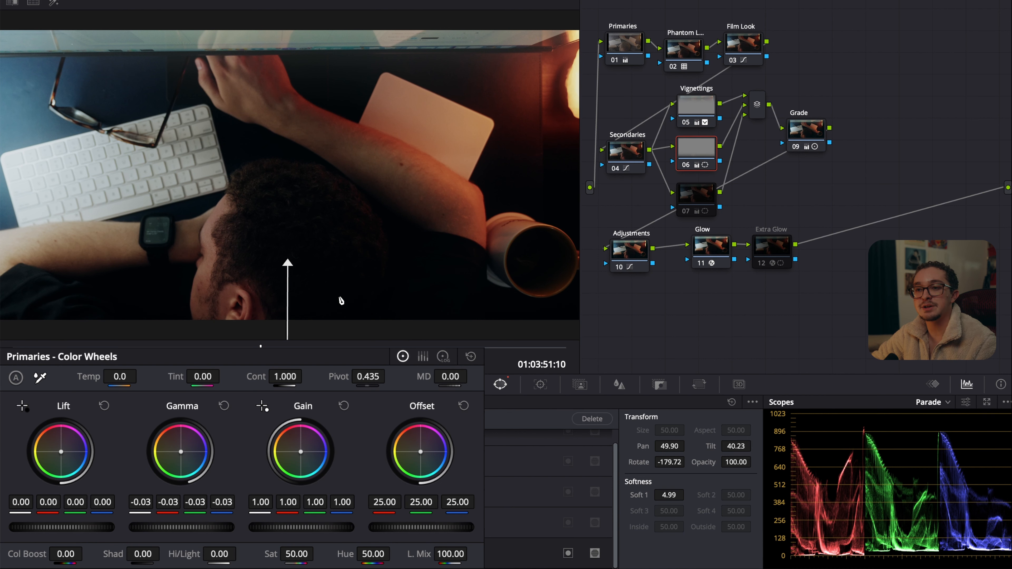
scroll(341, 301, down, 3)
scroll(342, 300, down, 2)
key(shift+h)
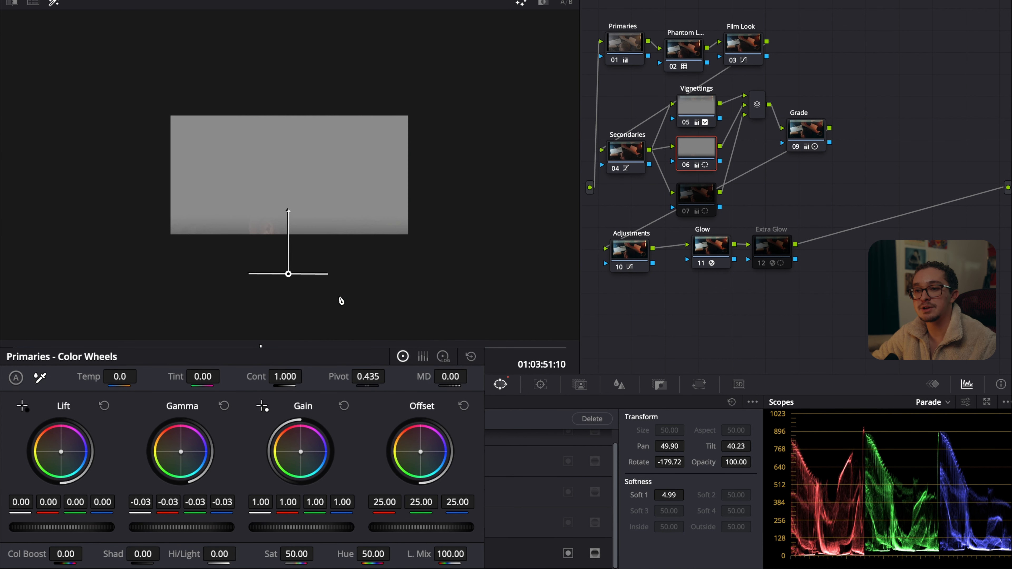
key(shift+h)
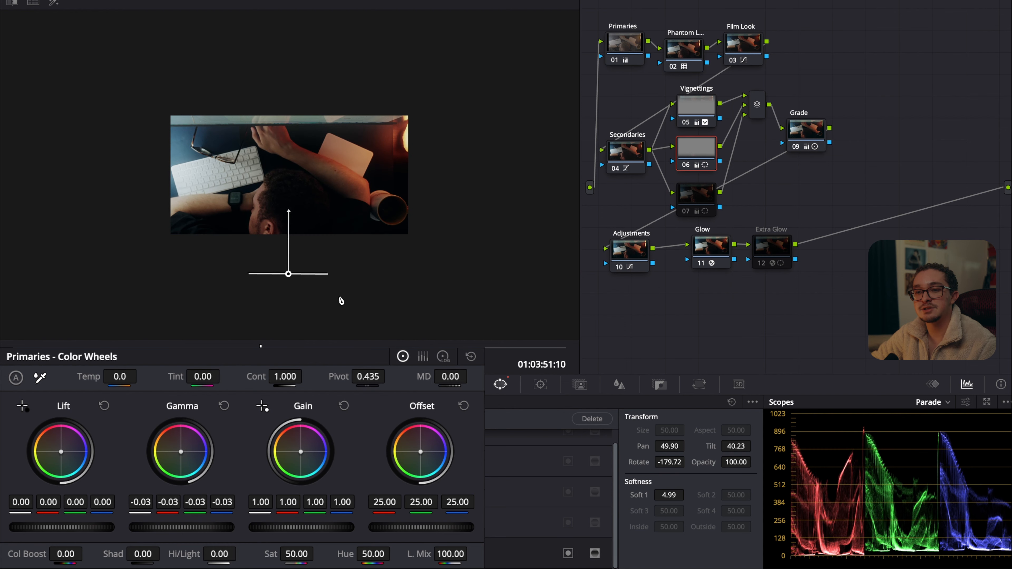
key(super+equal)
key(super+equal)
key(super+equal)
key(super+equal)
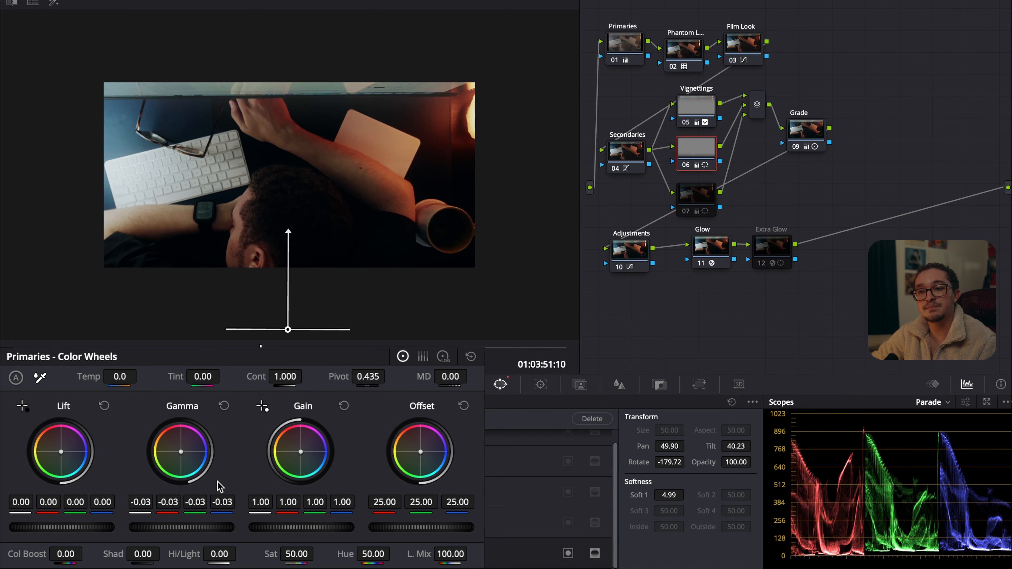
Re-enable vignette node 07, inspect its right-edge gradient window using Highlight, and compare the image with the node off and on.
click(698, 204)
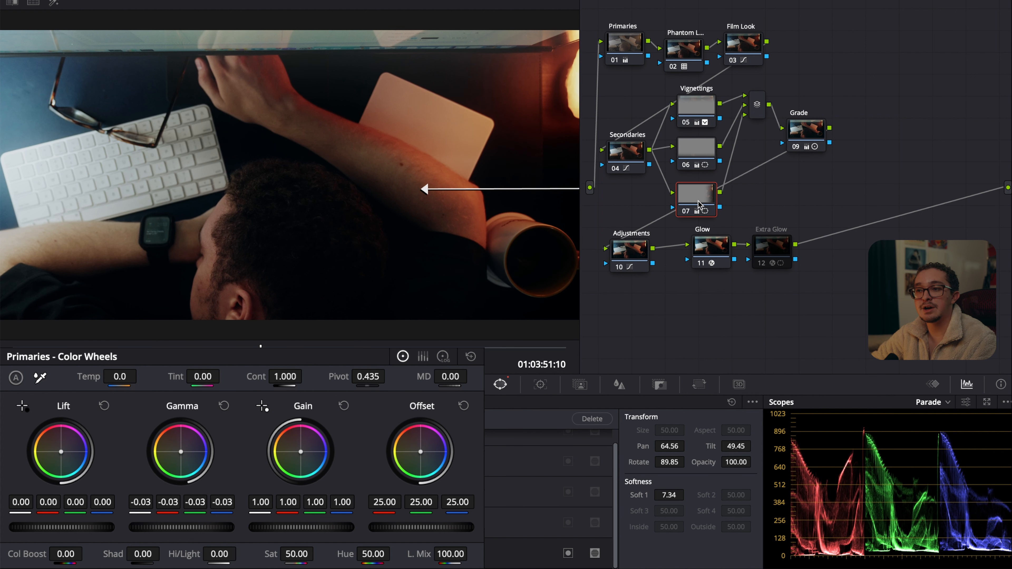
key(super+minus)
key(super+minus)
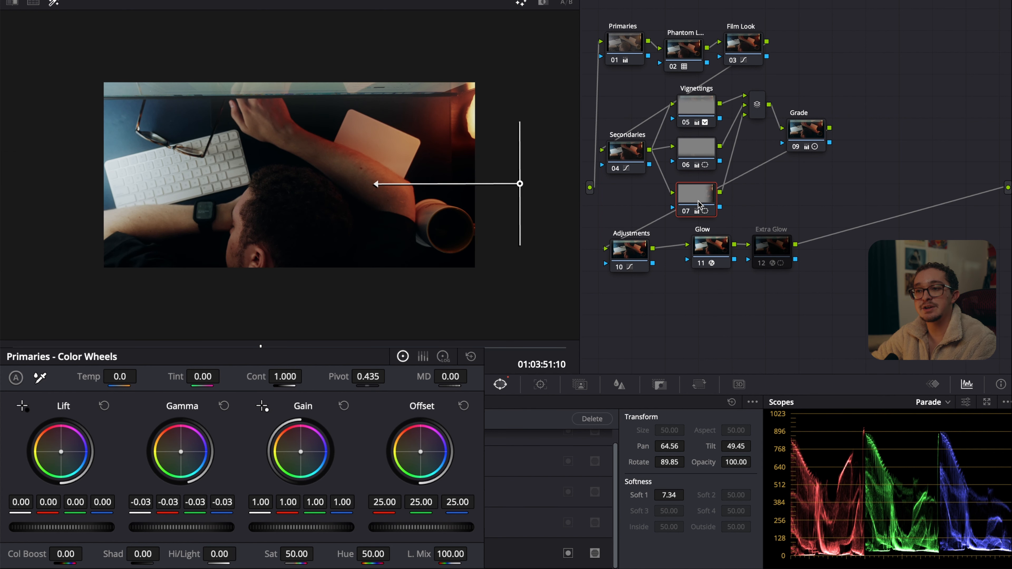
key(shift+h)
key(shift+h)
key(shift+h)
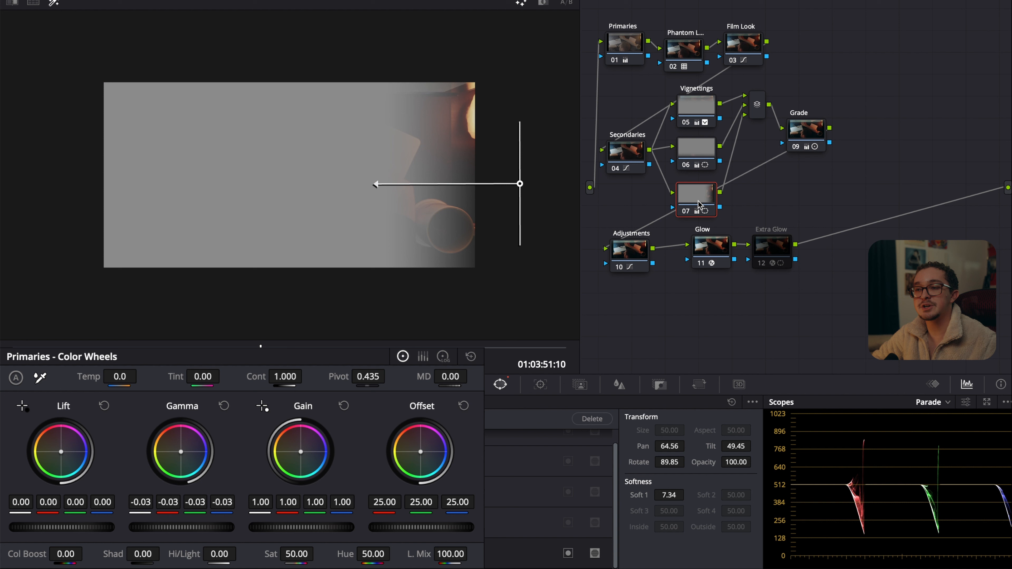
key(shift+h)
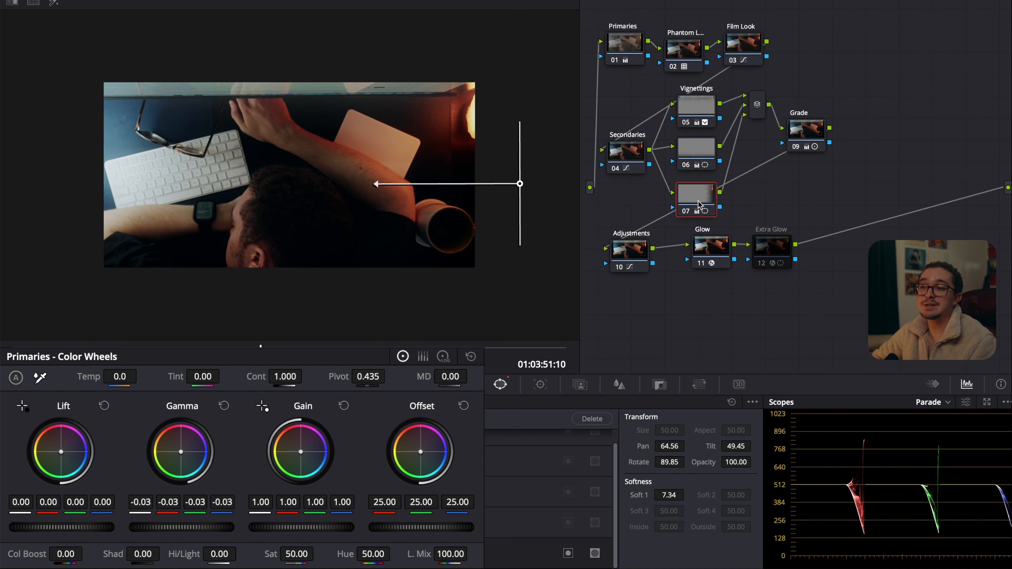
key(super+plus)
key(super+plus)
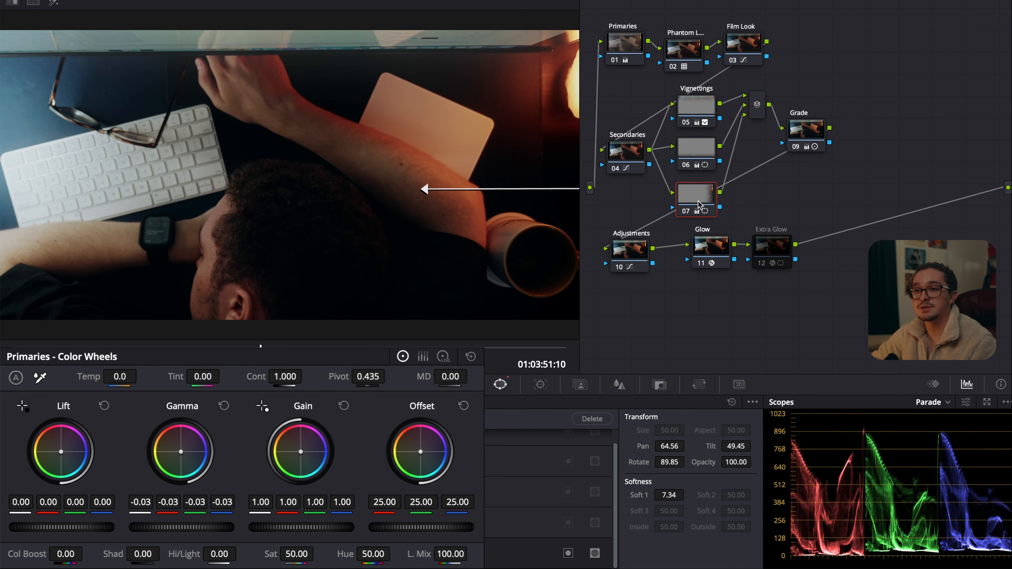
key(super+d)
key(super+d)
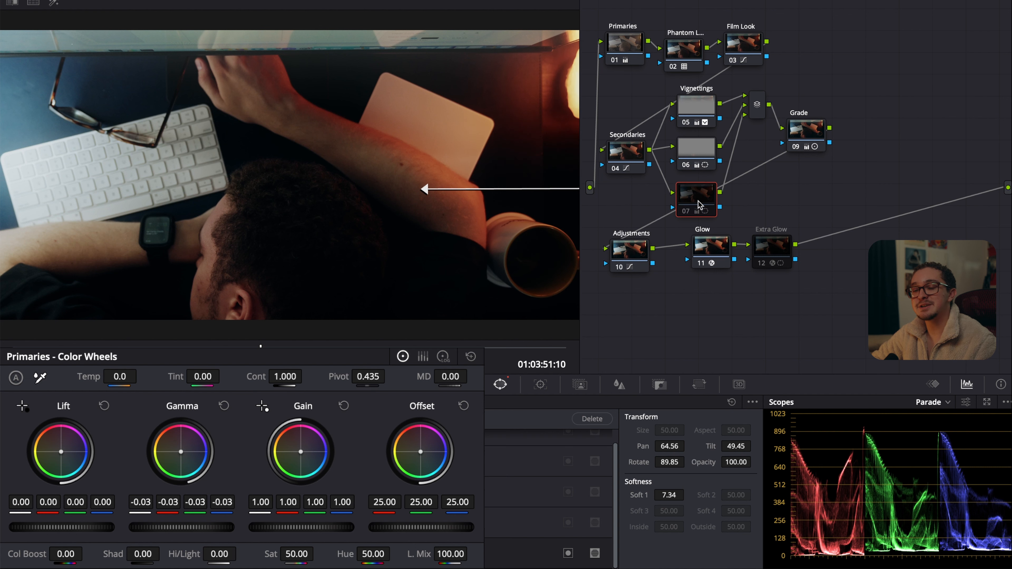
Select Extra Glow node 12 and examine its rectangular window over the top of the frame.
click(780, 251)
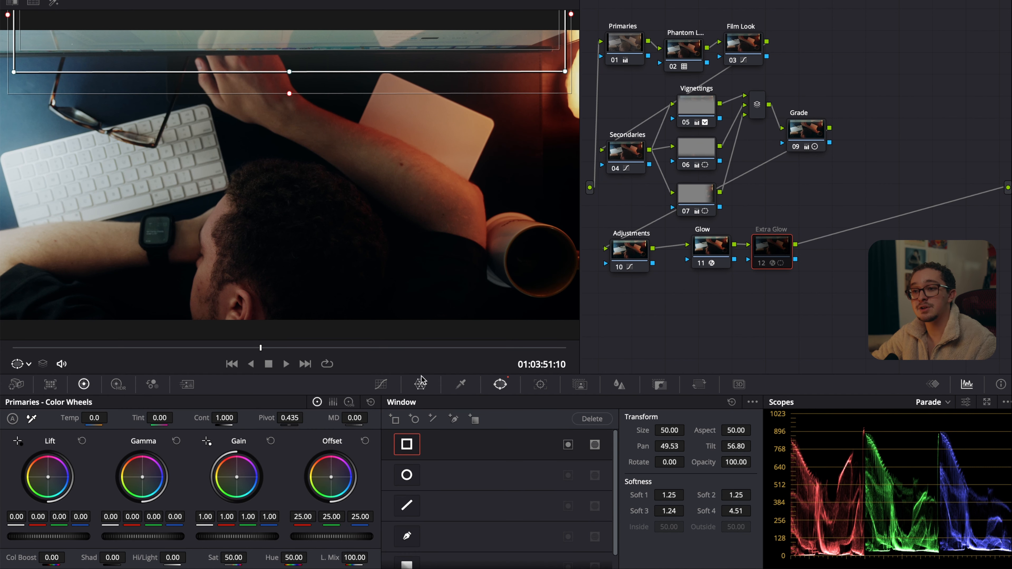
scroll(396, 294, down, 4)
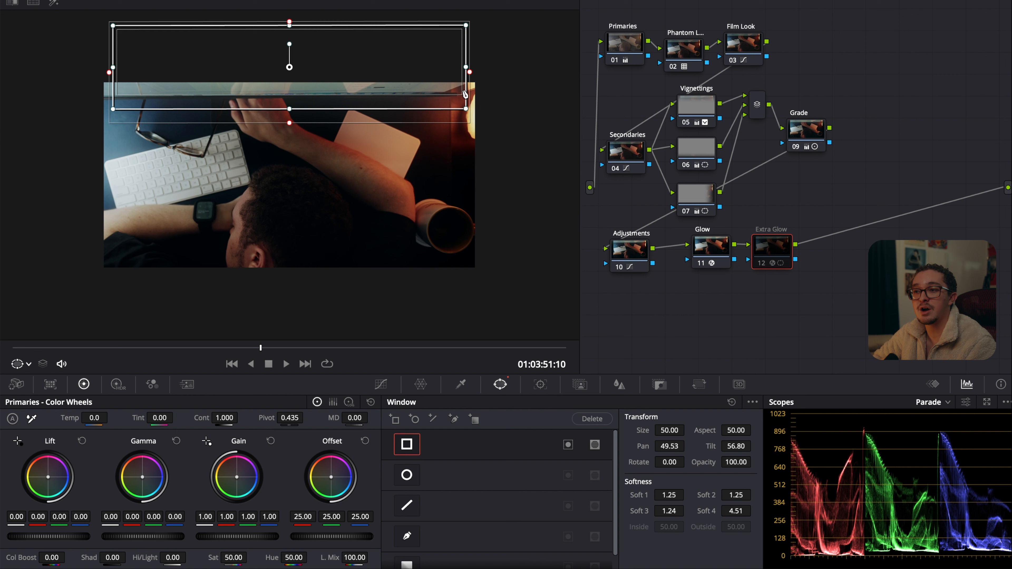
scroll(383, 105, up, 4)
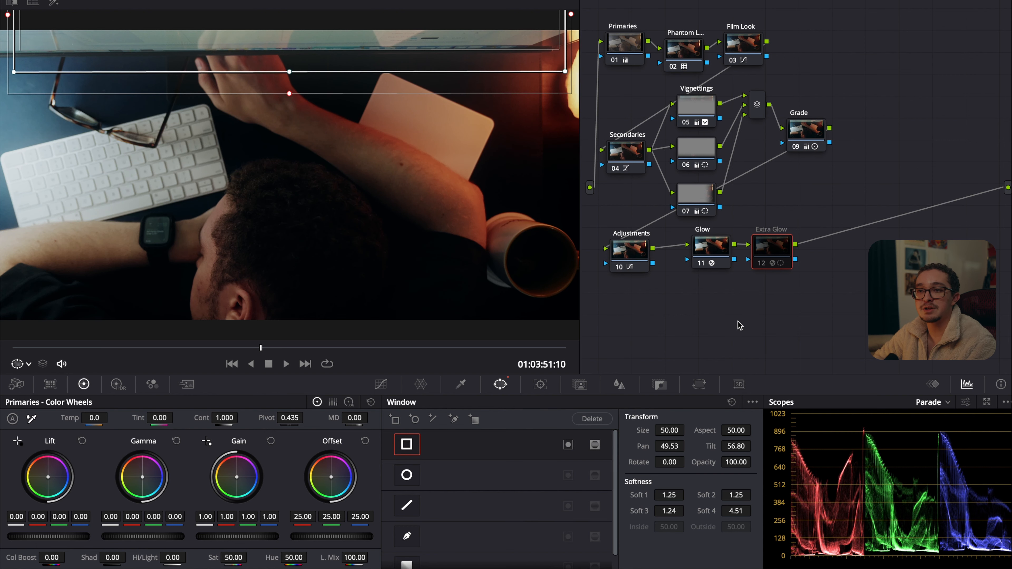